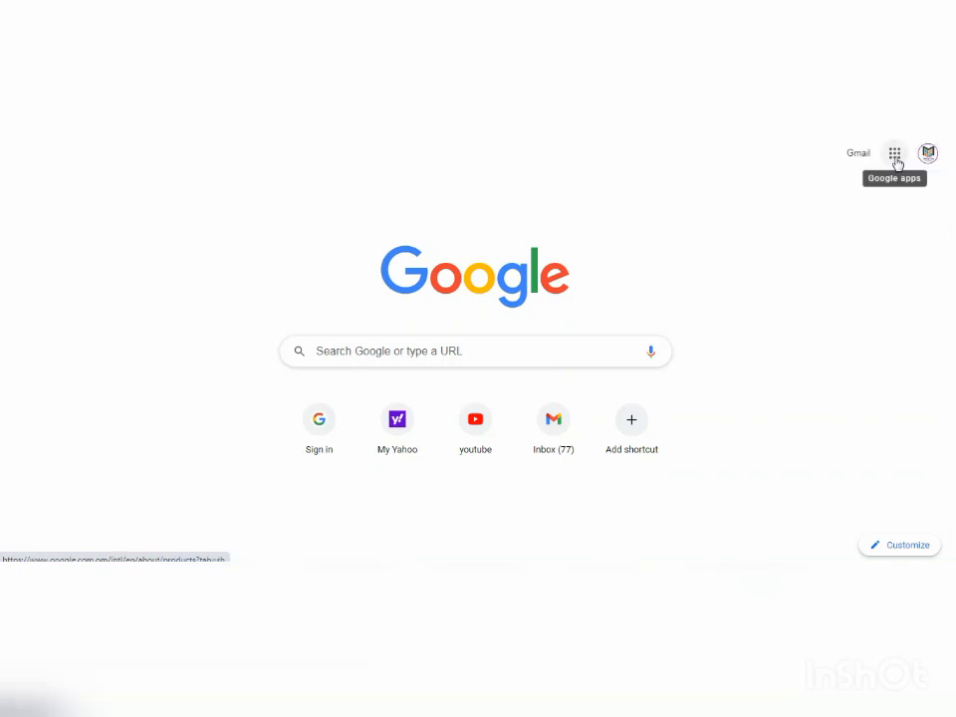
- Go to Google Classroom and open the grade 5 class
{"action": "left_click", "coordinate": [895, 158]}
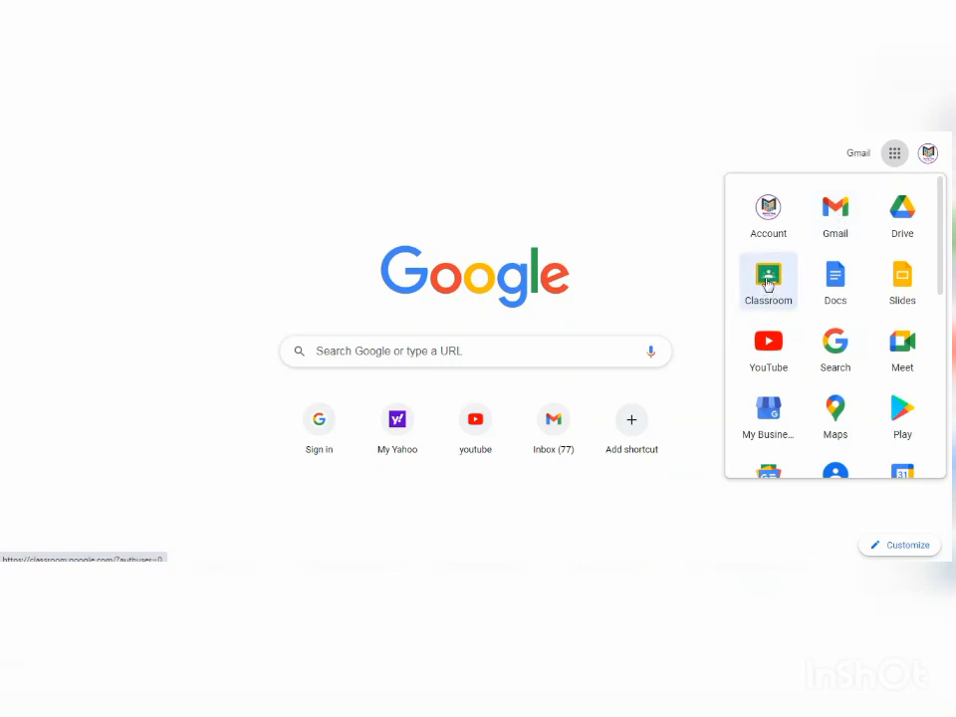
{"action": "left_click", "coordinate": [768, 285]}
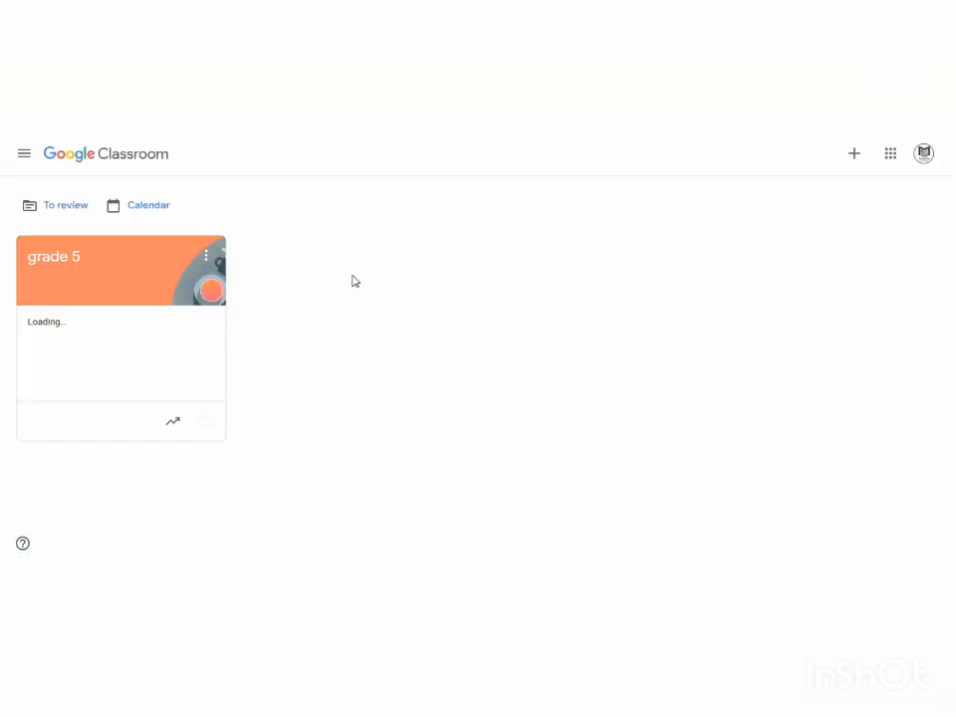
{"action": "left_click", "coordinate": [59, 269]}
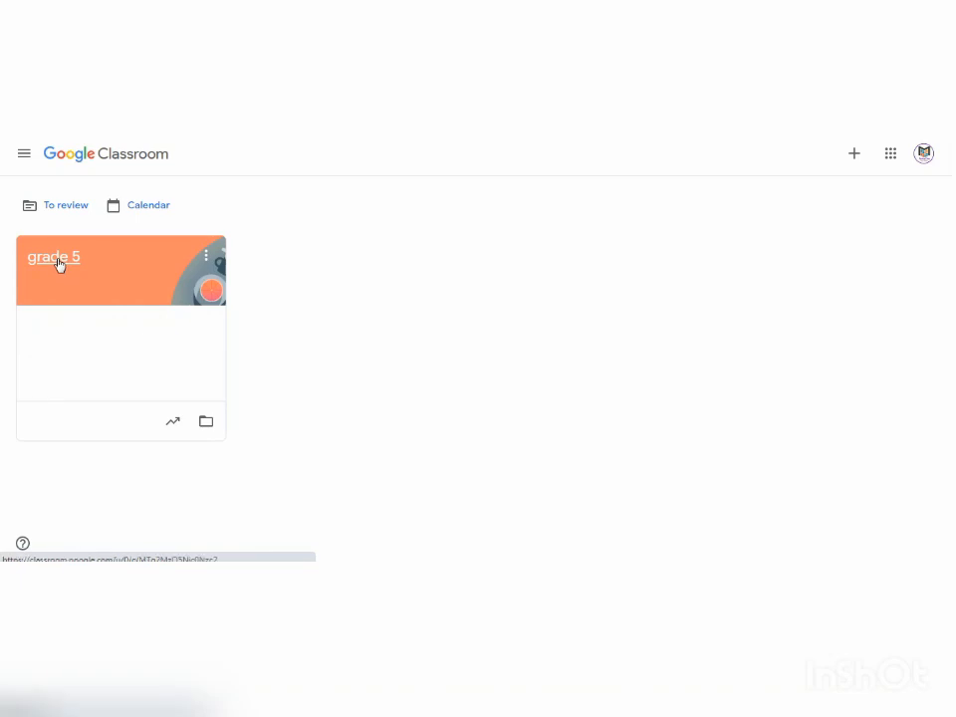
{"action": "left_click", "coordinate": [59, 261]}
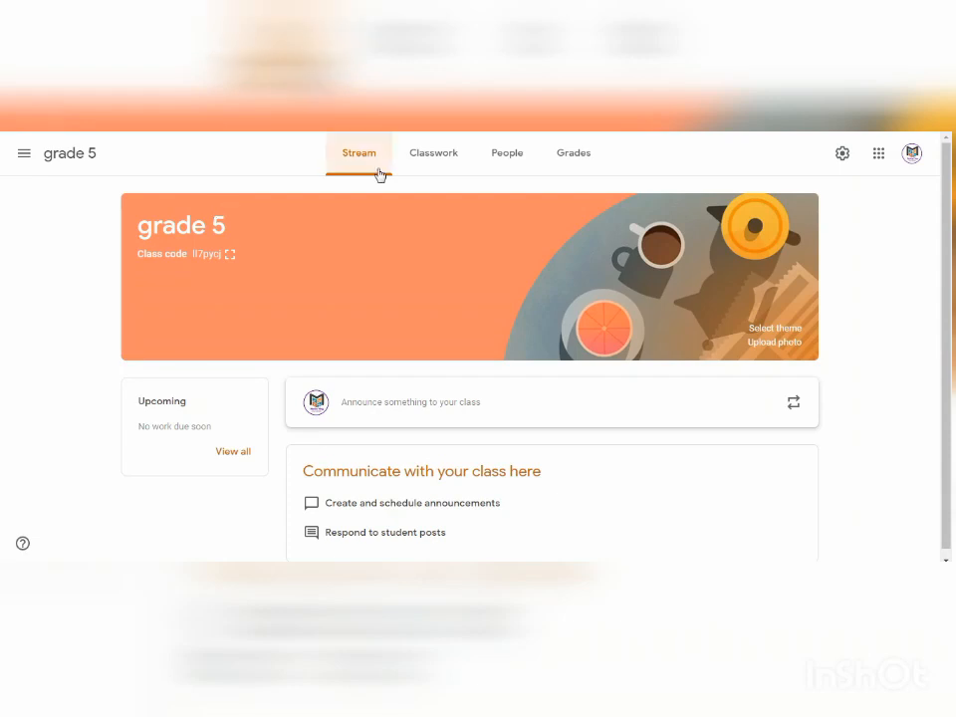
- Create a quiz assignment in the grade 5 classwork and open its attached Blank Quiz form, dismissing the introductory tip
{"action": "left_click", "coordinate": [443, 158]}
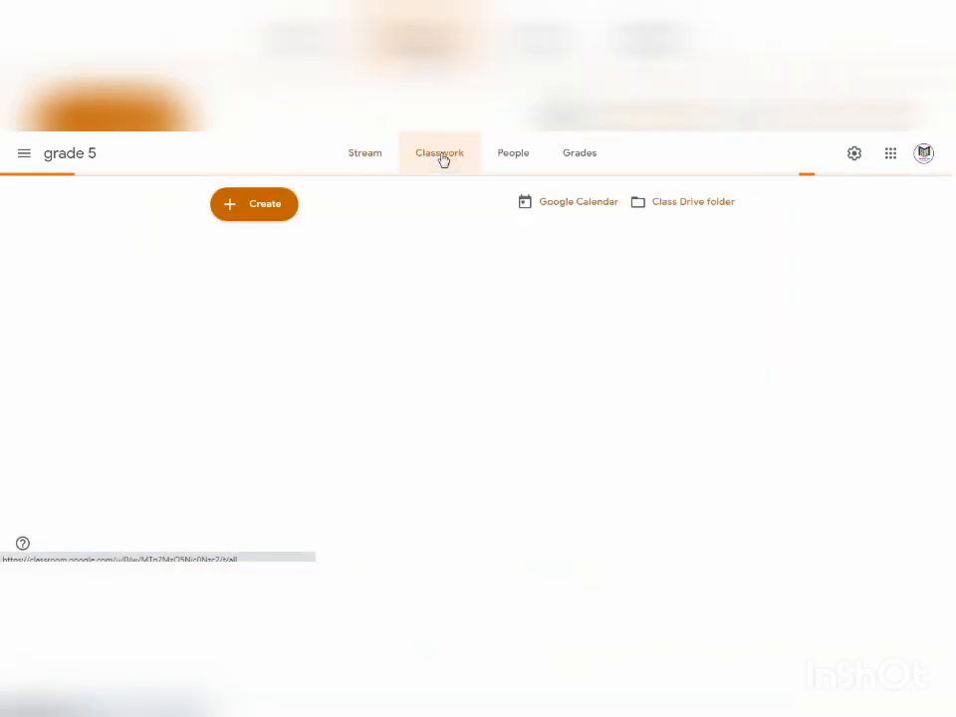
{"action": "left_click", "coordinate": [268, 218]}
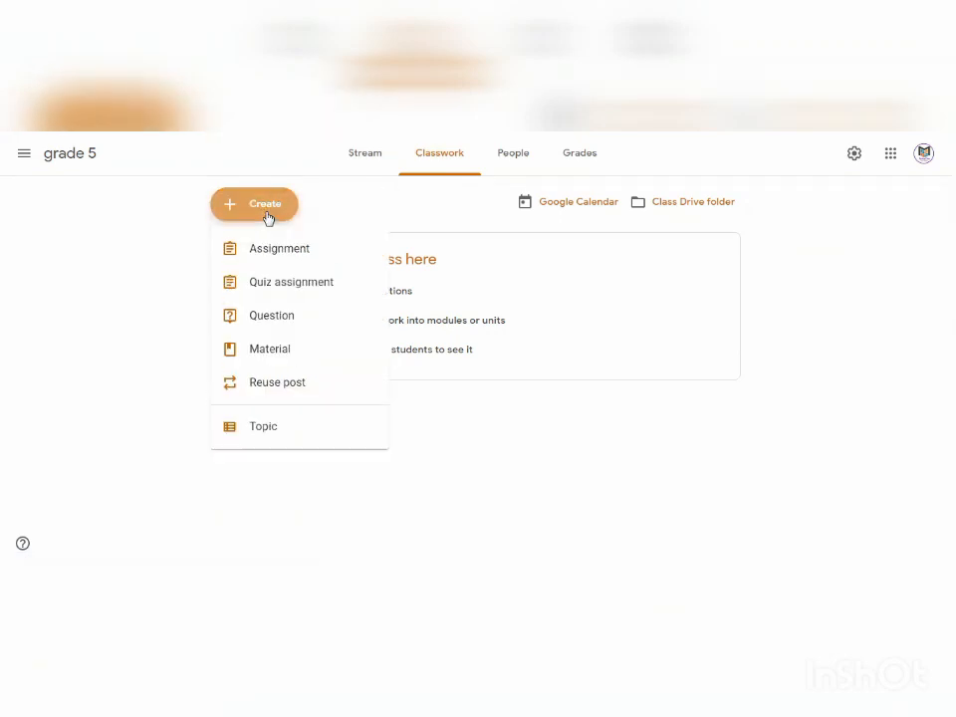
{"action": "left_click", "coordinate": [270, 286]}
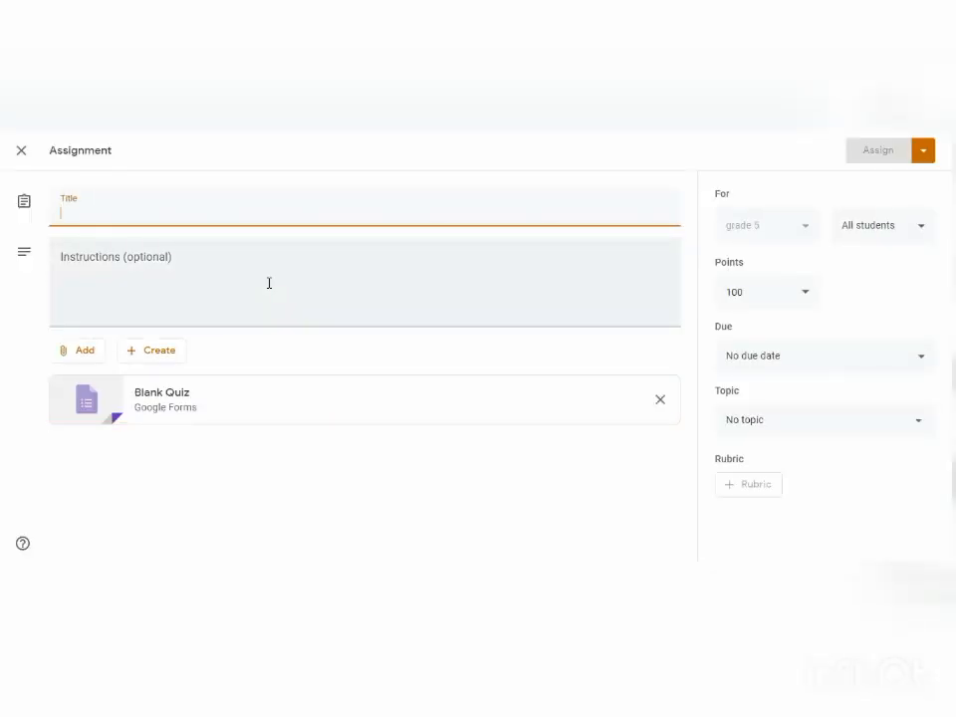
{"action": "left_click", "coordinate": [152, 402]}
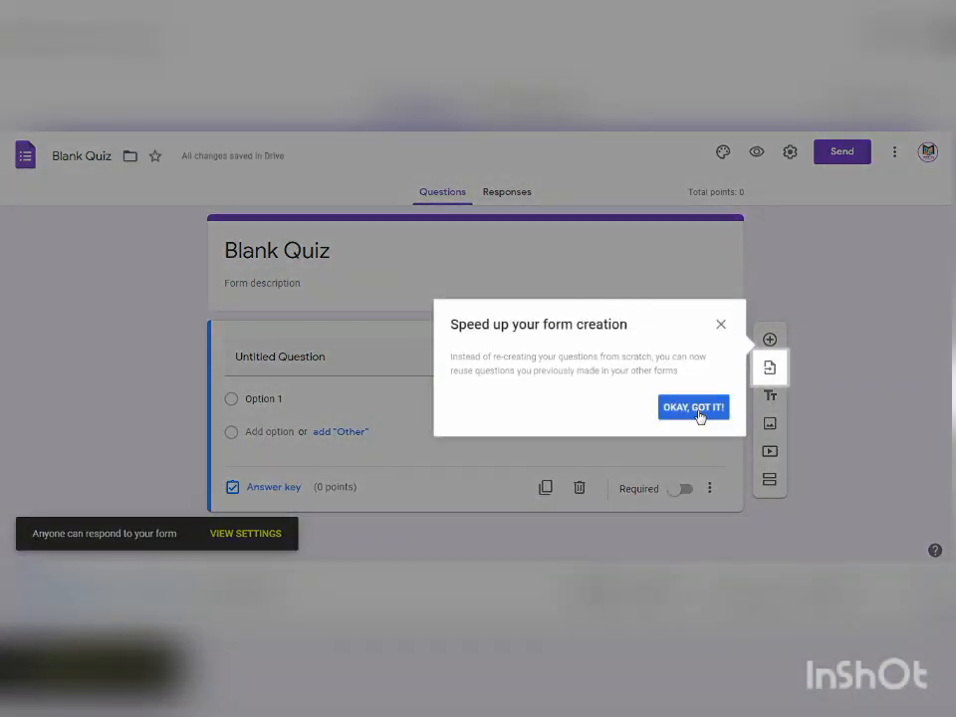
{"action": "left_click", "coordinate": [697, 409]}
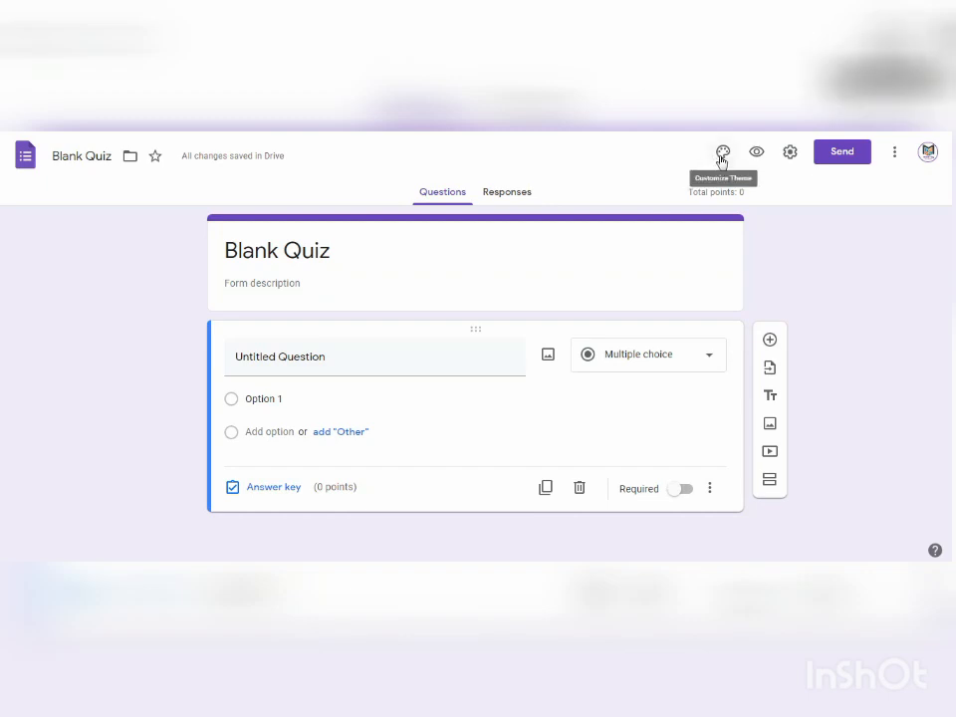
- Open the form's theme options and try the orange, amber and purple theme colors, ending on orange
{"action": "left_click", "coordinate": [722, 155]}
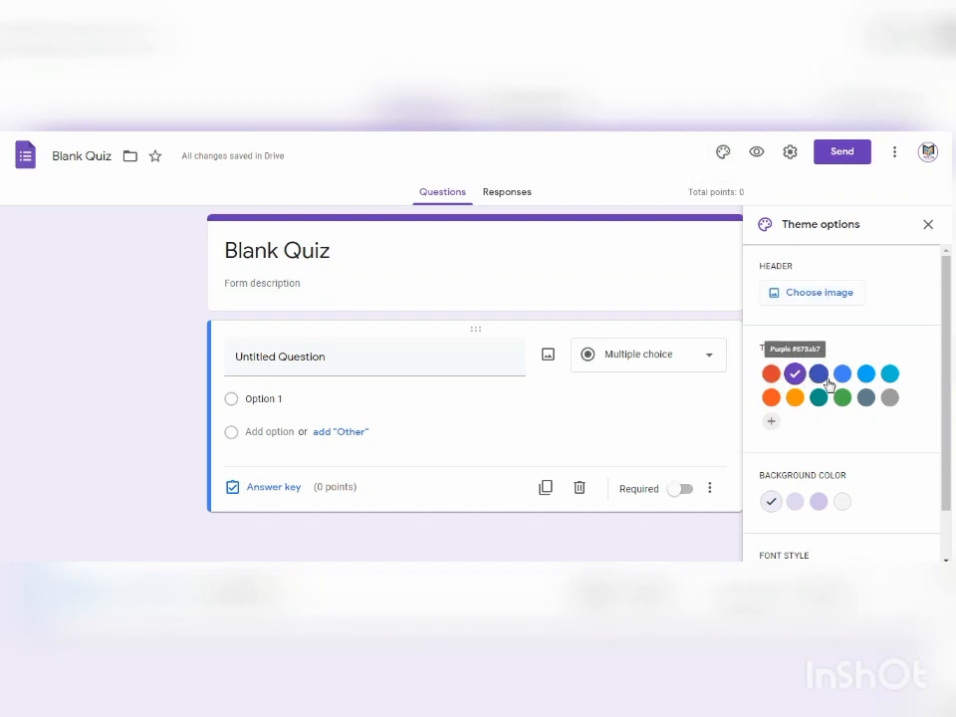
{"action": "left_click", "coordinate": [772, 399]}
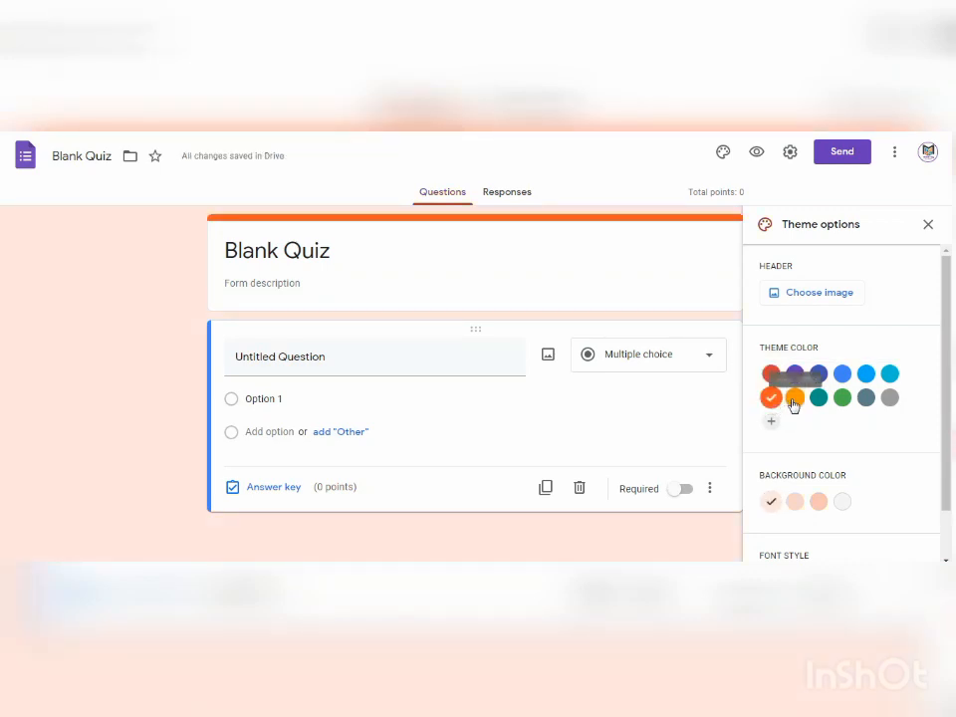
{"action": "left_click", "coordinate": [794, 400]}
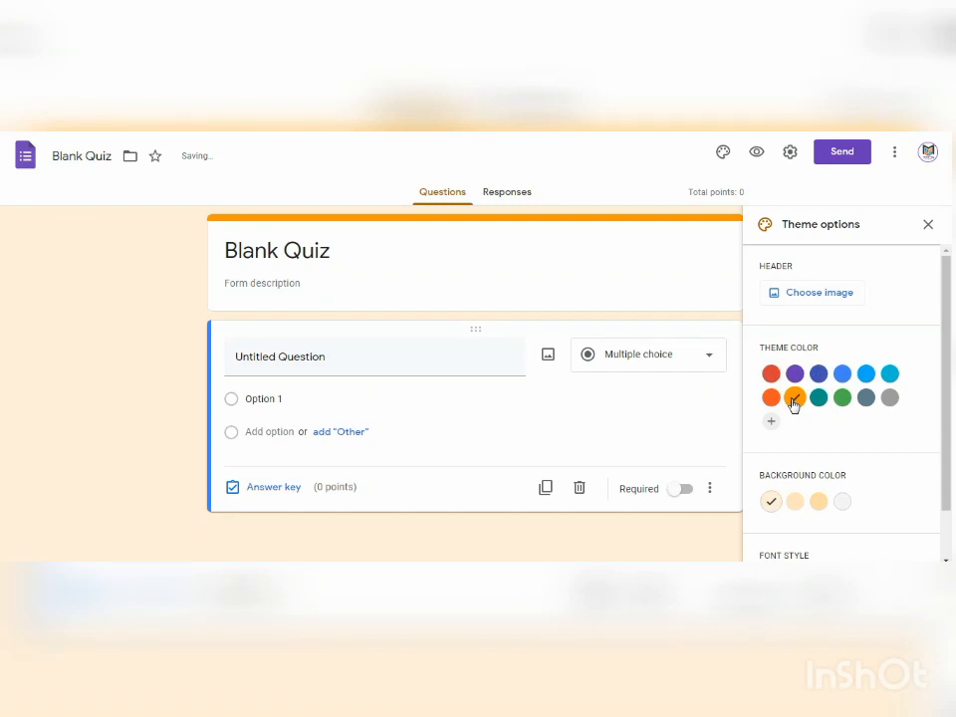
{"action": "left_click", "coordinate": [795, 376]}
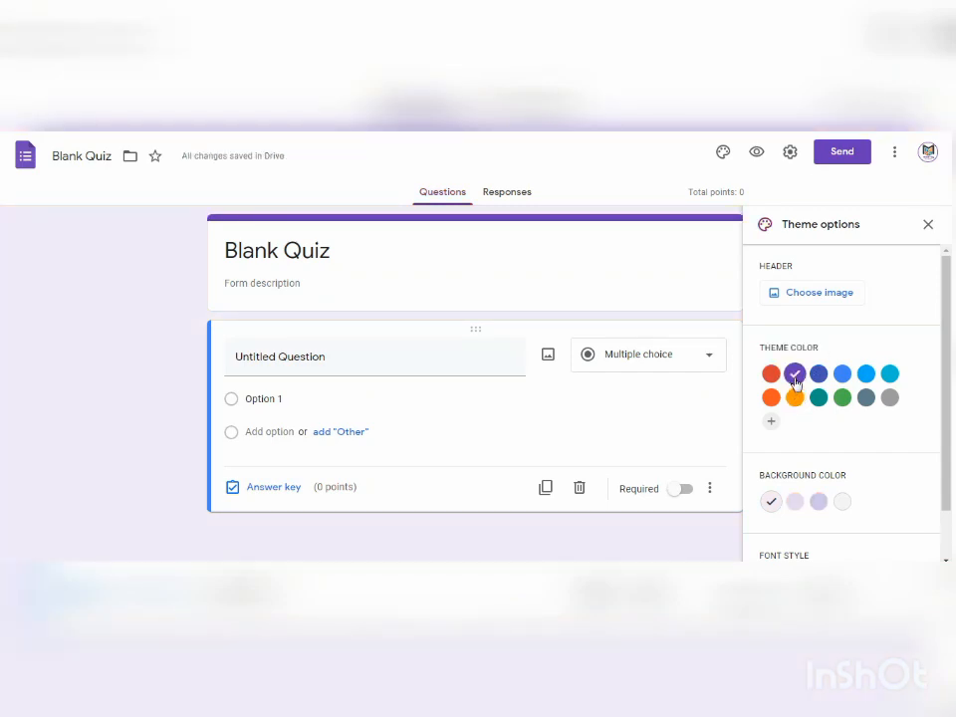
{"action": "left_click", "coordinate": [773, 399]}
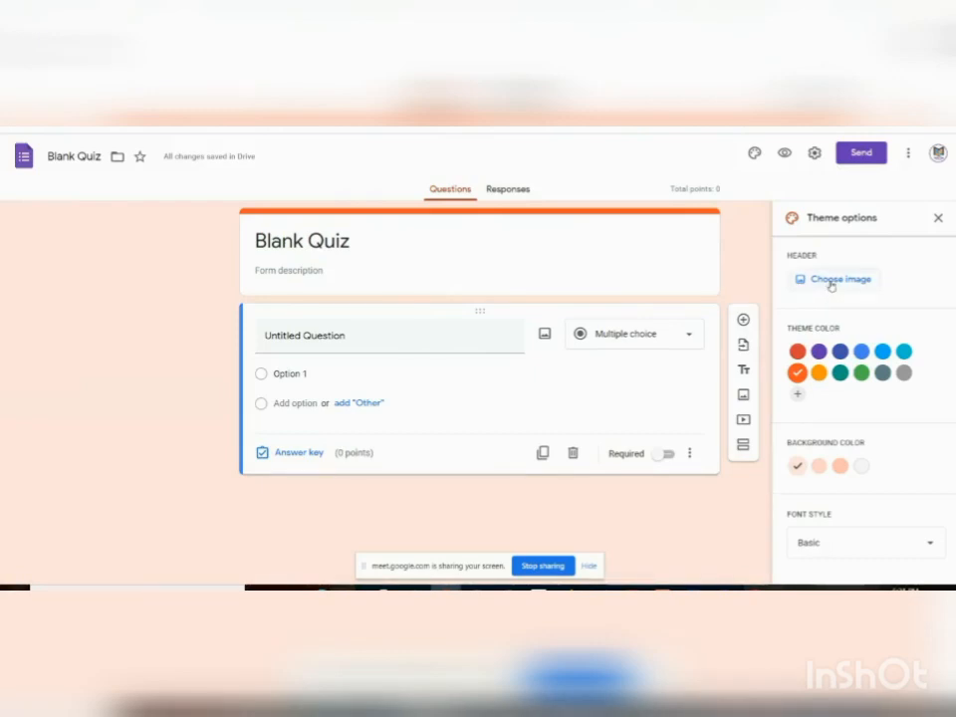
- Upload the image IMG_20201217_130400 (1) from the Downloads folder for the form's header
{"action": "left_click", "coordinate": [831, 282]}
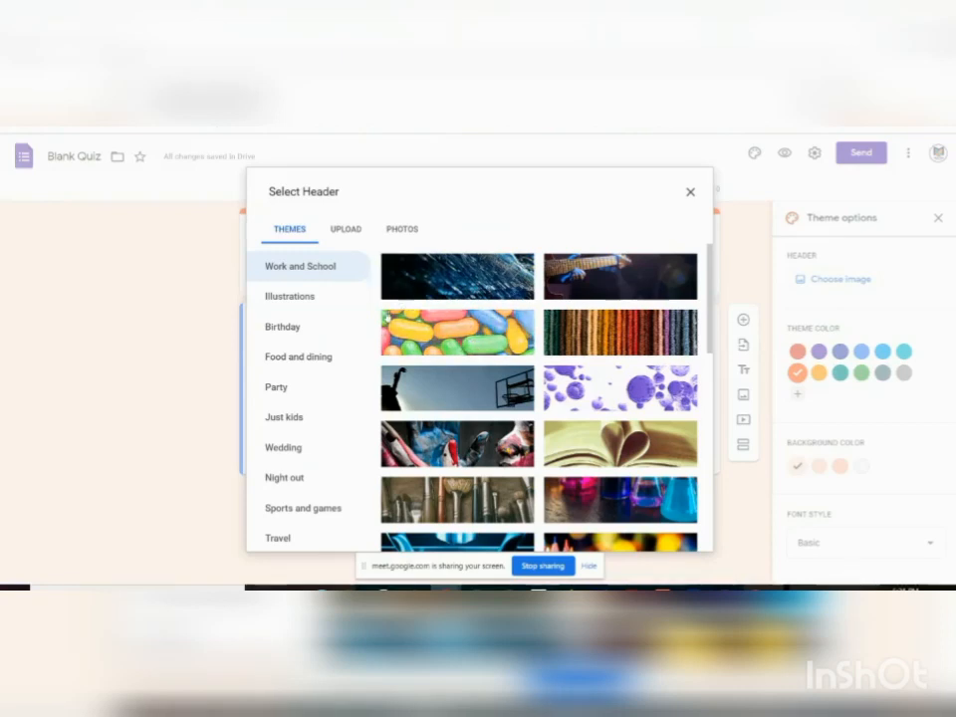
{"action": "left_click", "coordinate": [354, 232]}
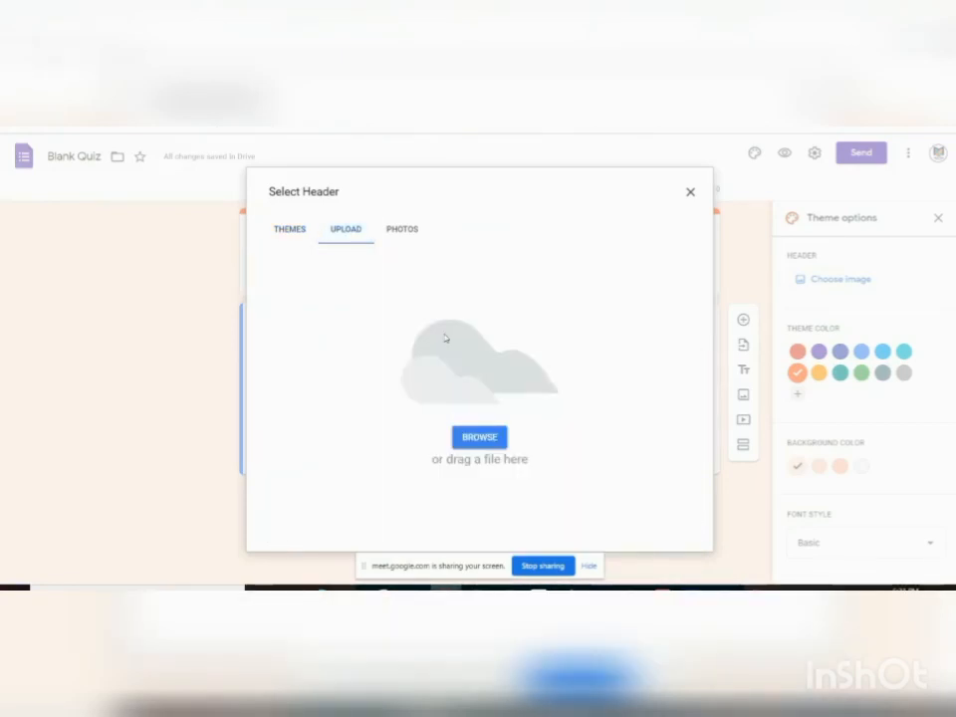
{"action": "left_click", "coordinate": [479, 438]}
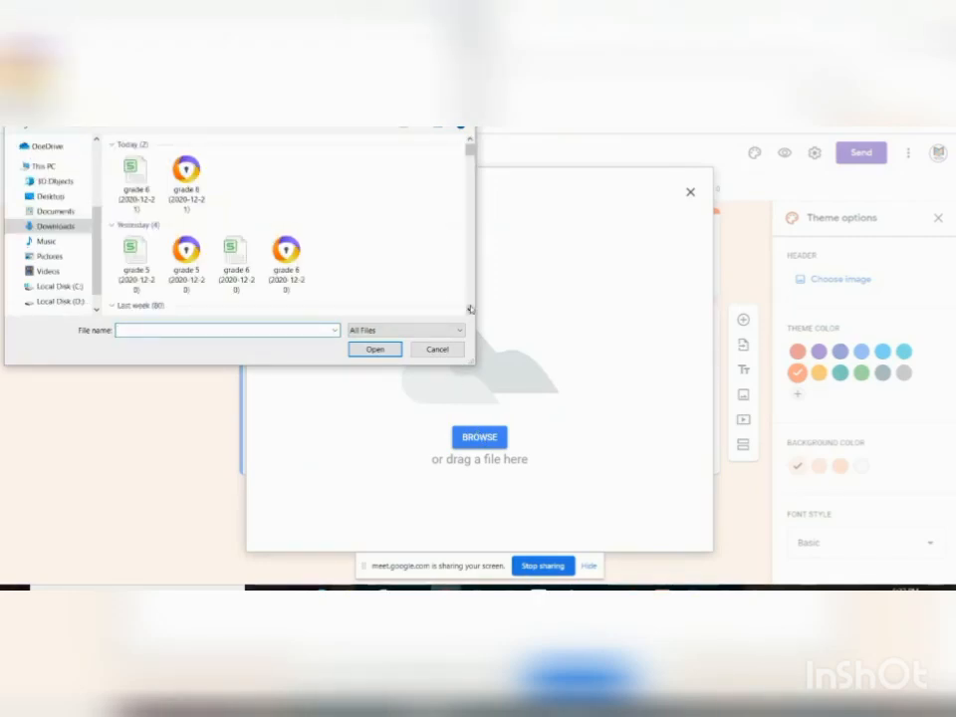
{"action": "scroll", "coordinate": [470, 310], "scroll_direction": "down", "scroll_amount": 3}
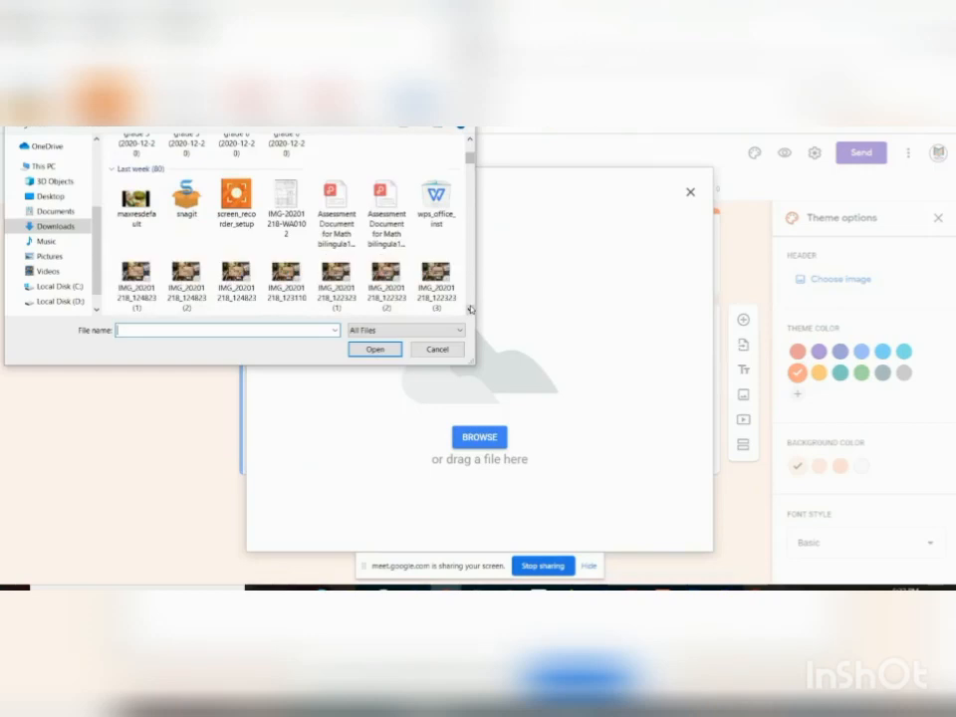
{"action": "scroll", "coordinate": [471, 310], "scroll_direction": "down", "scroll_amount": 1}
{"action": "scroll", "coordinate": [470, 310], "scroll_direction": "down", "scroll_amount": 1}
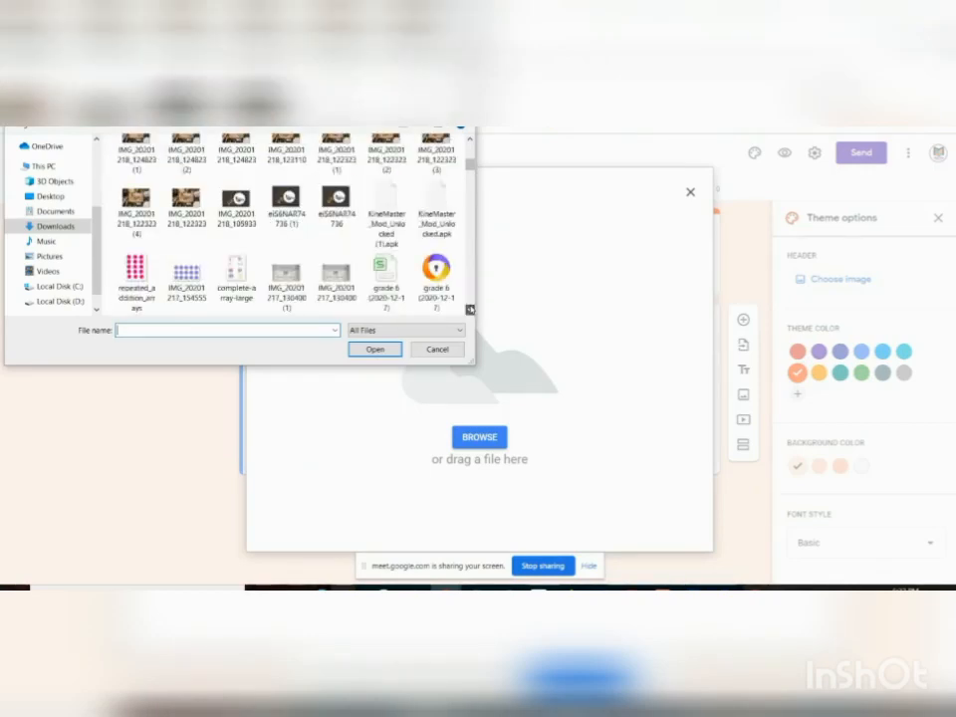
{"action": "left_click", "coordinate": [285, 278]}
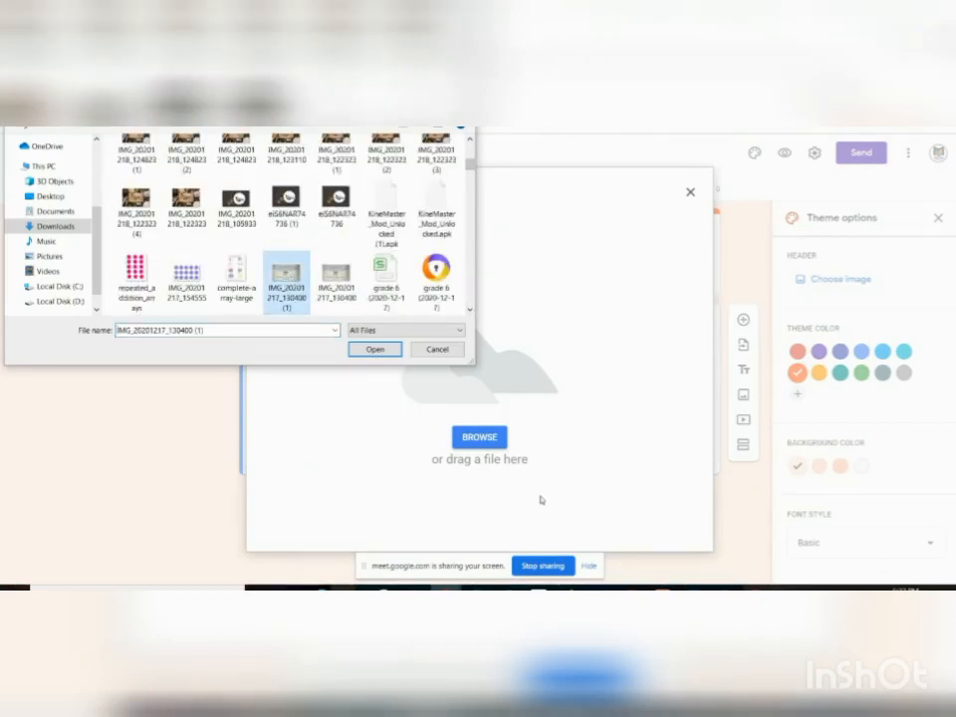
{"action": "left_click", "coordinate": [374, 349]}
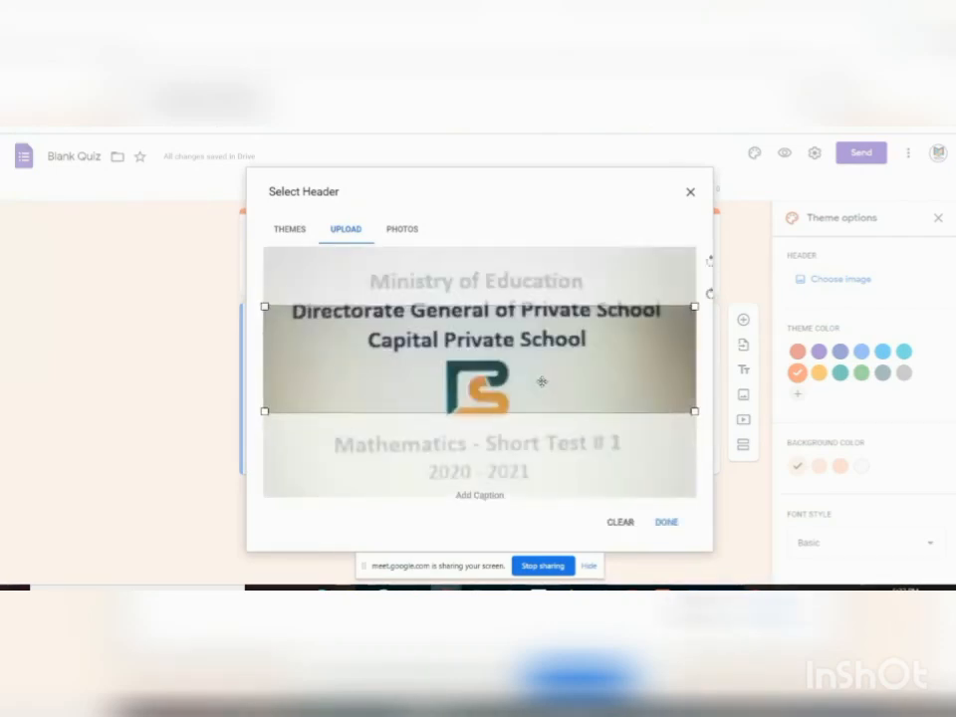
- Crop the header image to the school name and logo, apply it to the form and close the theme options
{"action": "mouse_move", "coordinate": [541, 382]}
{"action": "left_mouse_down"}
{"action": "mouse_move", "coordinate": [542, 434]}
{"action": "mouse_move", "coordinate": [544, 377]}
{"action": "mouse_move", "coordinate": [545, 405]}
{"action": "mouse_move", "coordinate": [548, 386]}
{"action": "left_mouse_up"}
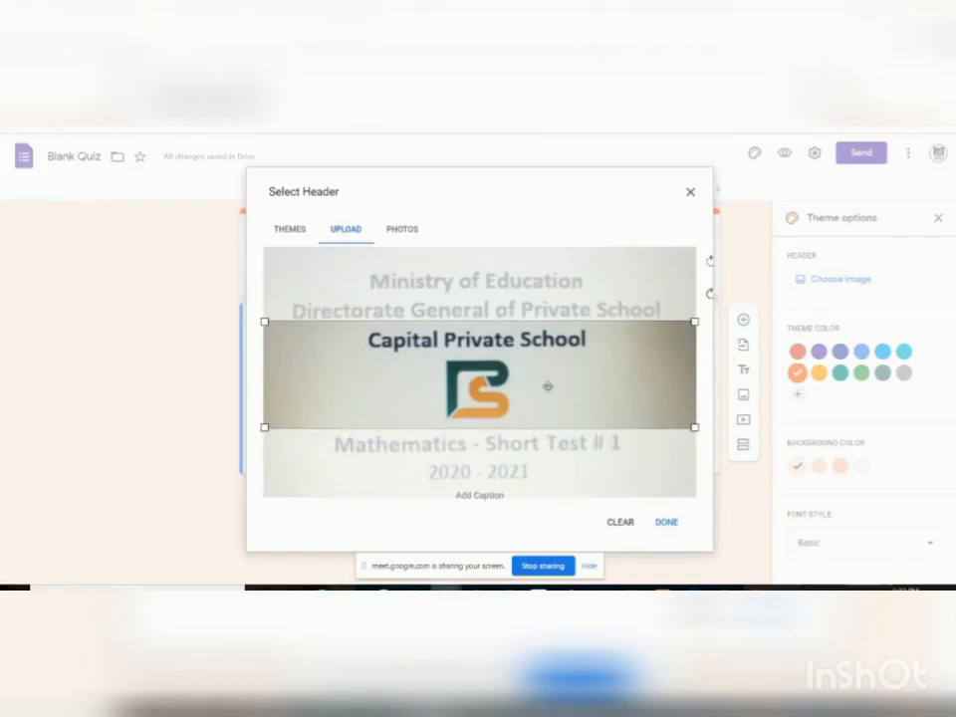
{"action": "left_click", "coordinate": [667, 524]}
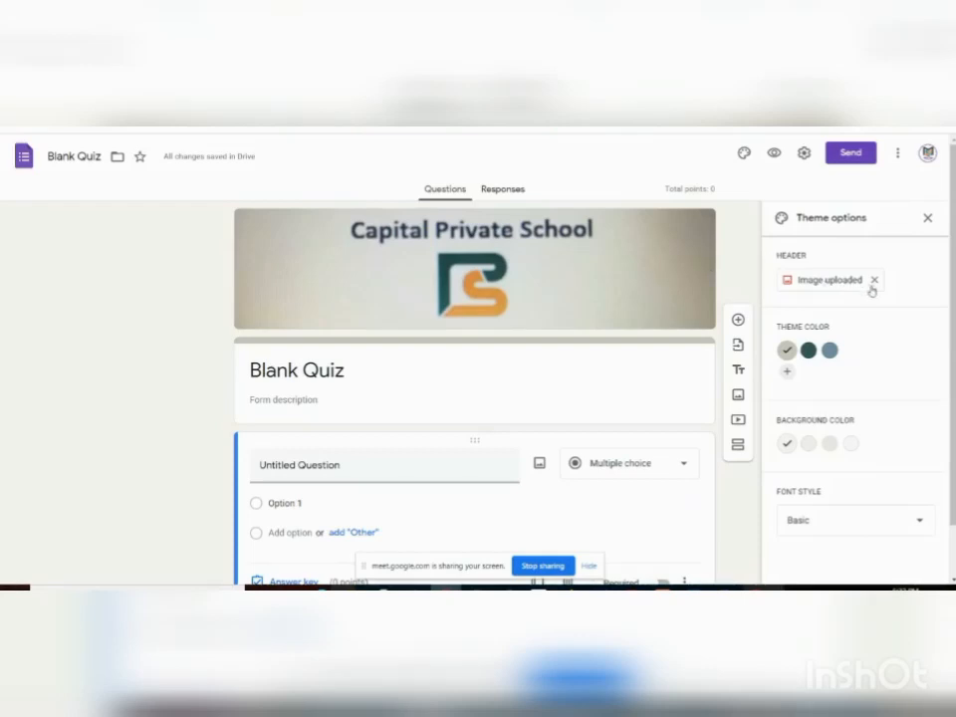
{"action": "left_click", "coordinate": [925, 219]}
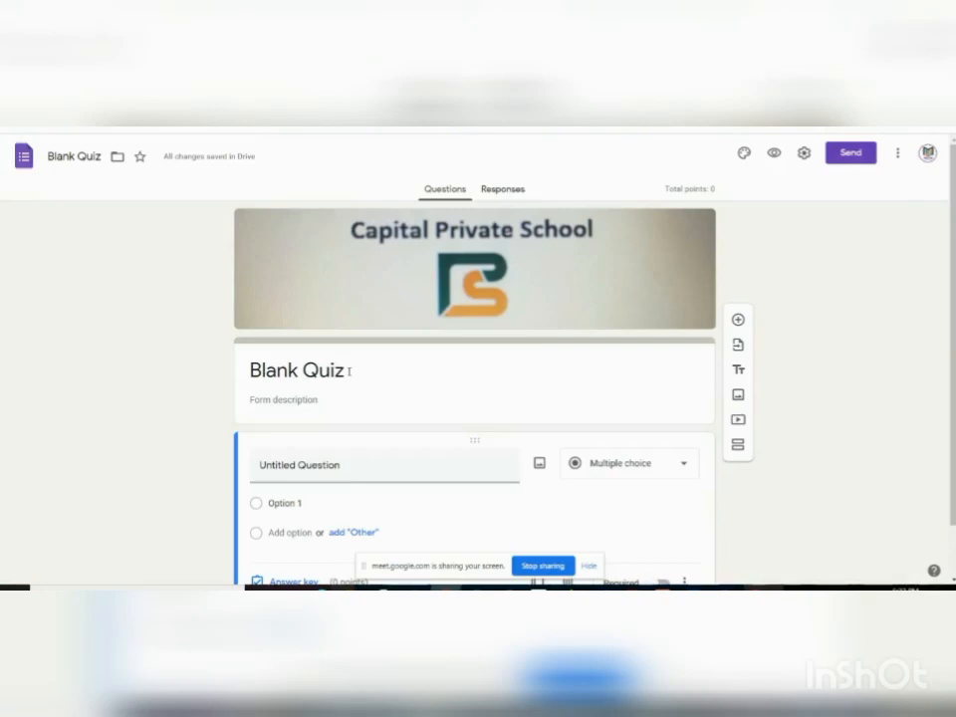
- Replace the form title with "Maths Short Test # 1"
{"action": "left_click", "coordinate": [349, 371]}
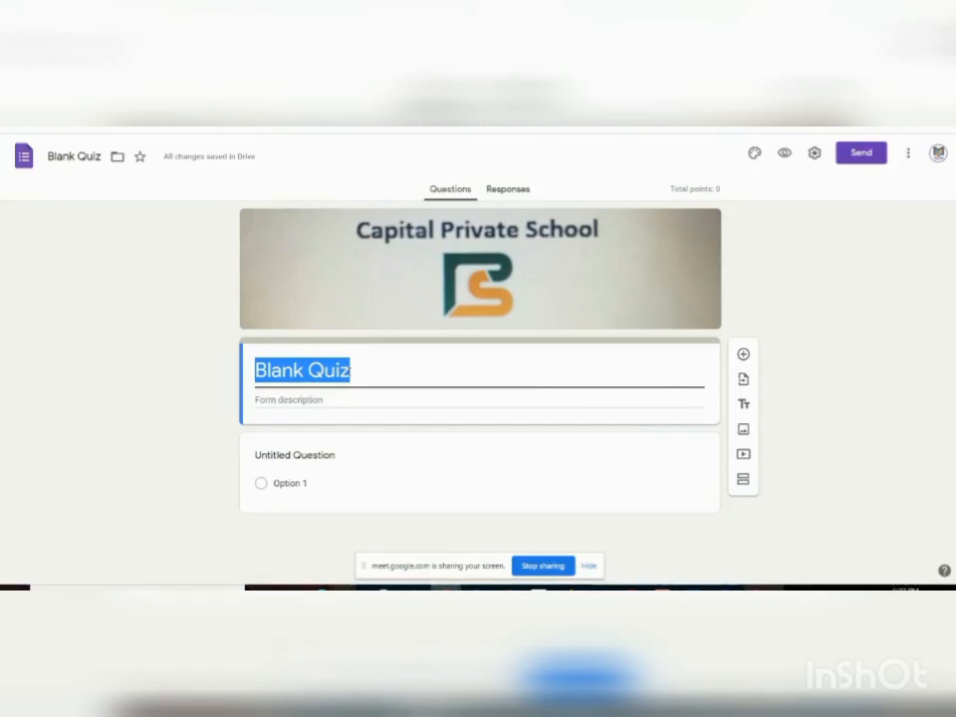
{"action": "type", "text": "May"}
{"action": "key", "text": "BackSpace"}
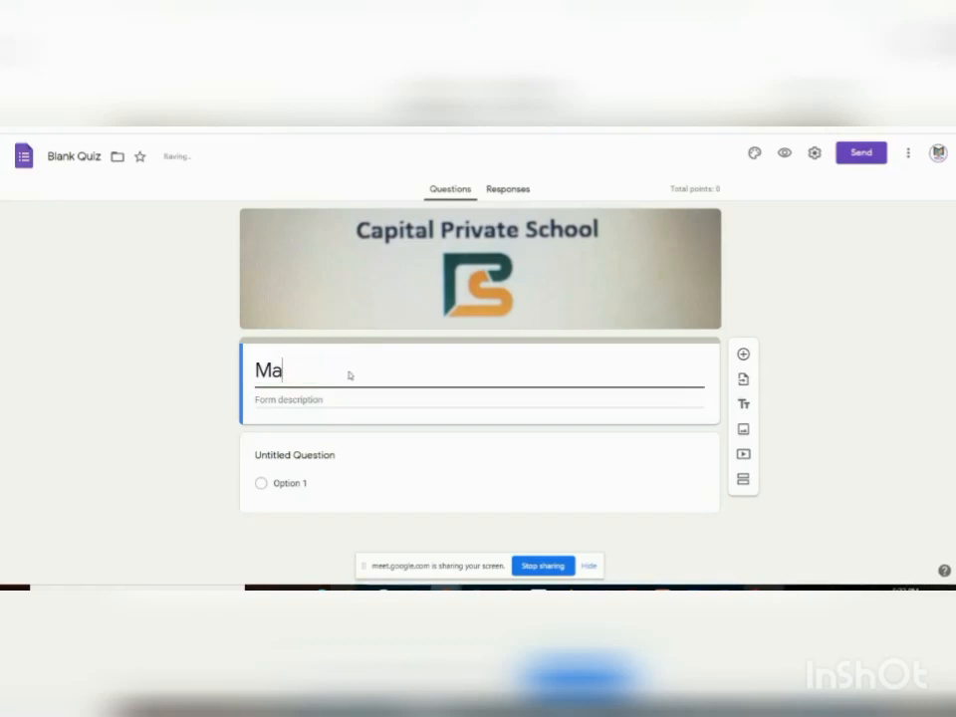
{"action": "type", "text": "ths qui"}
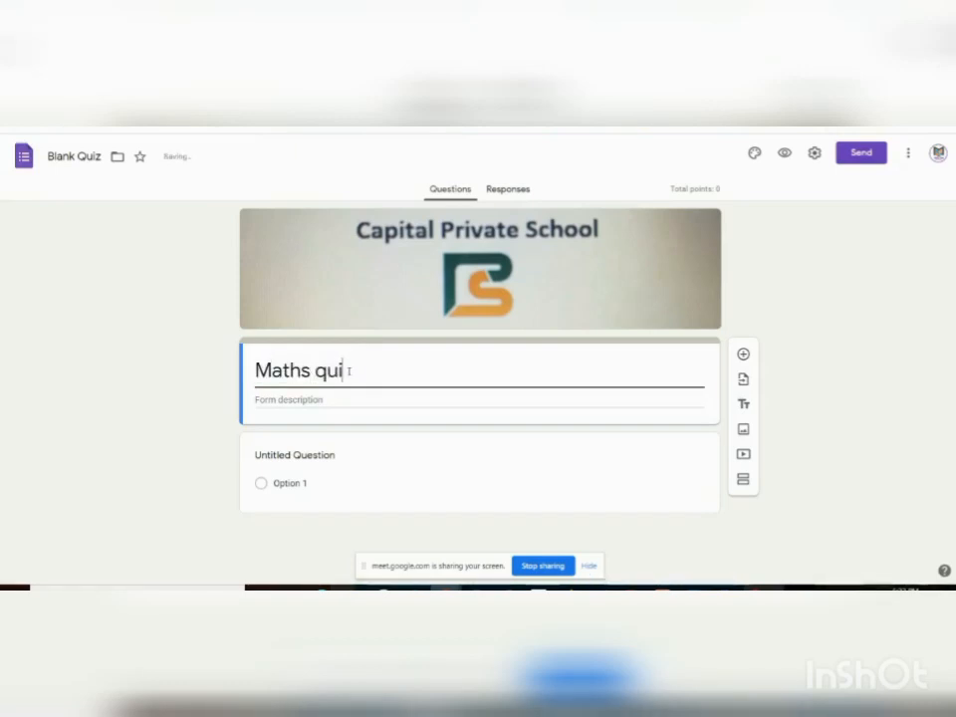
{"action": "key", "text": "BackSpace"}
{"action": "key", "text": "BackSpace"}
{"action": "key", "text": "BackSpace"}
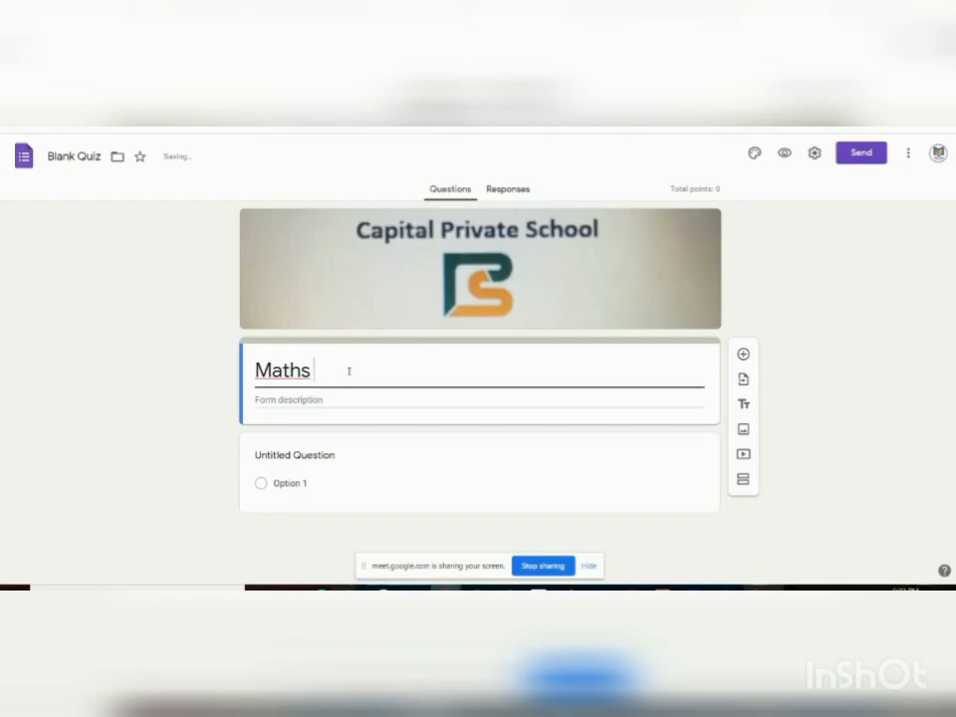
{"action": "type", "text": "Short "}
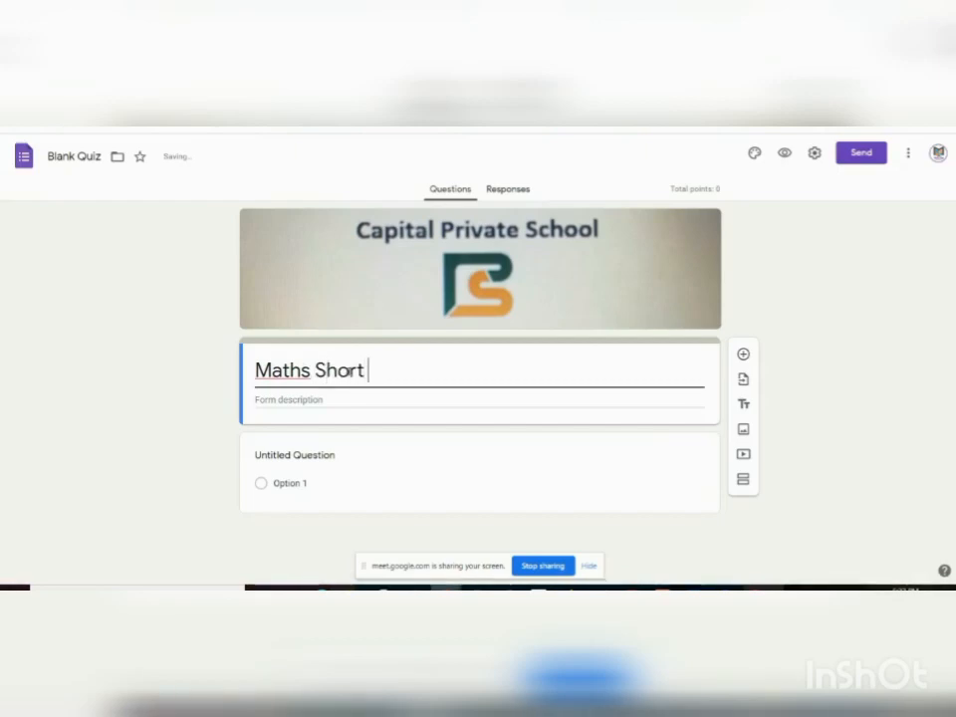
{"action": "type", "text": "Test"}
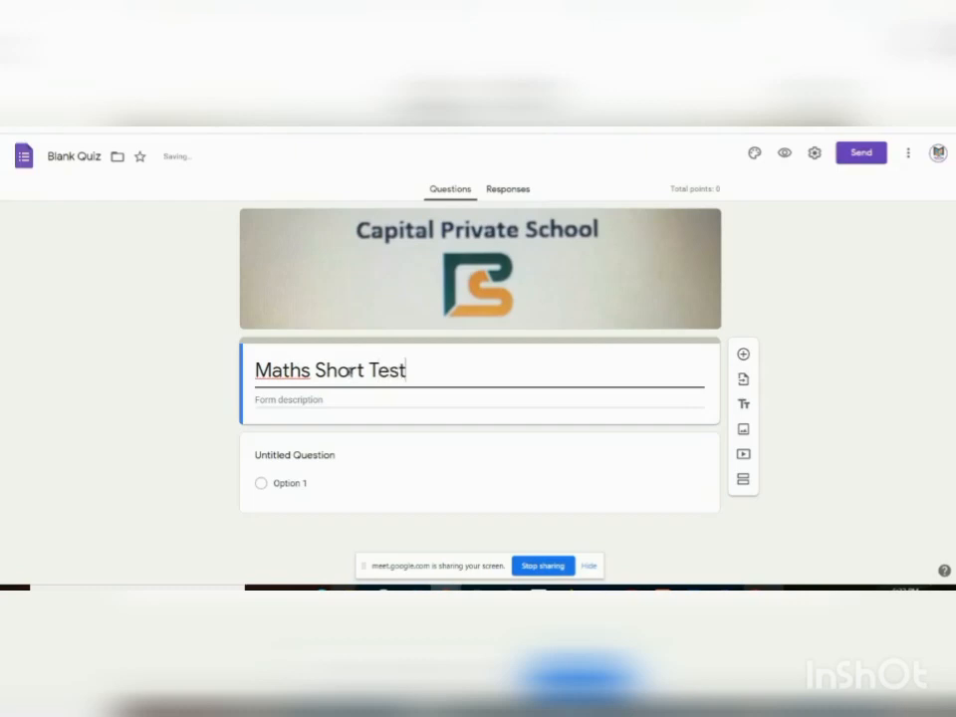
{"action": "type", "text": "1"}
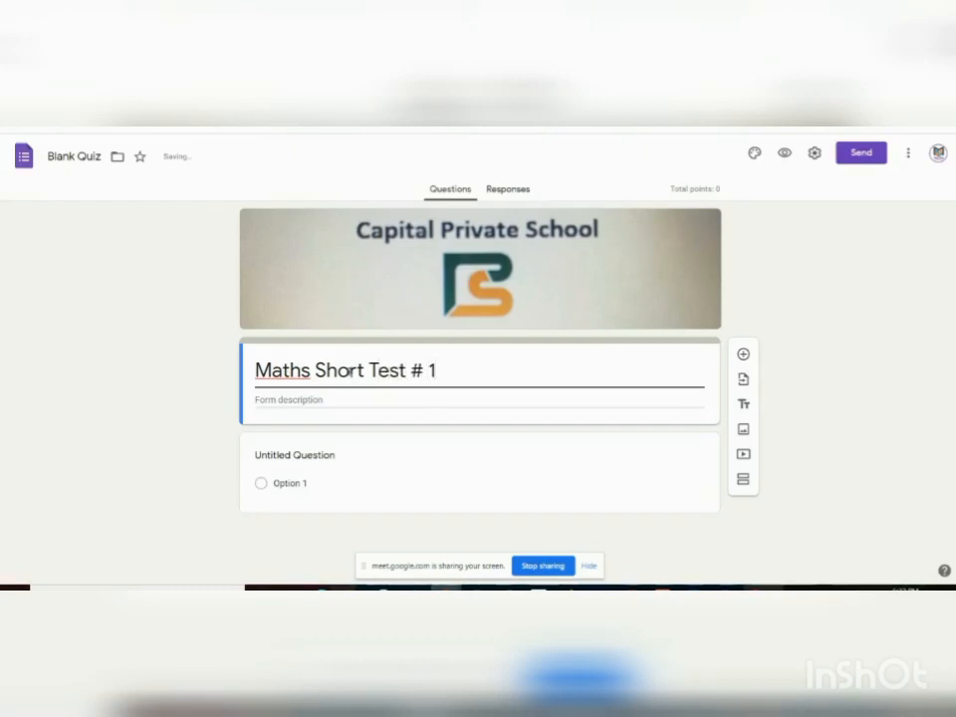
- Enter "Grade : 5" as the form description
{"action": "left_click", "coordinate": [280, 400]}
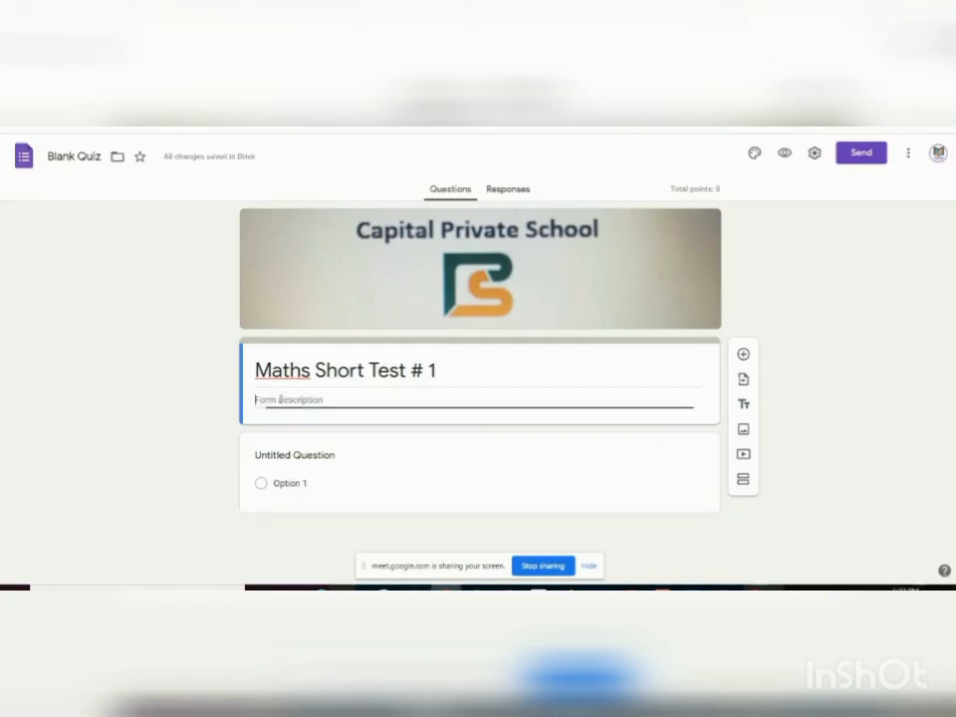
{"action": "type", "text": "Gra"}
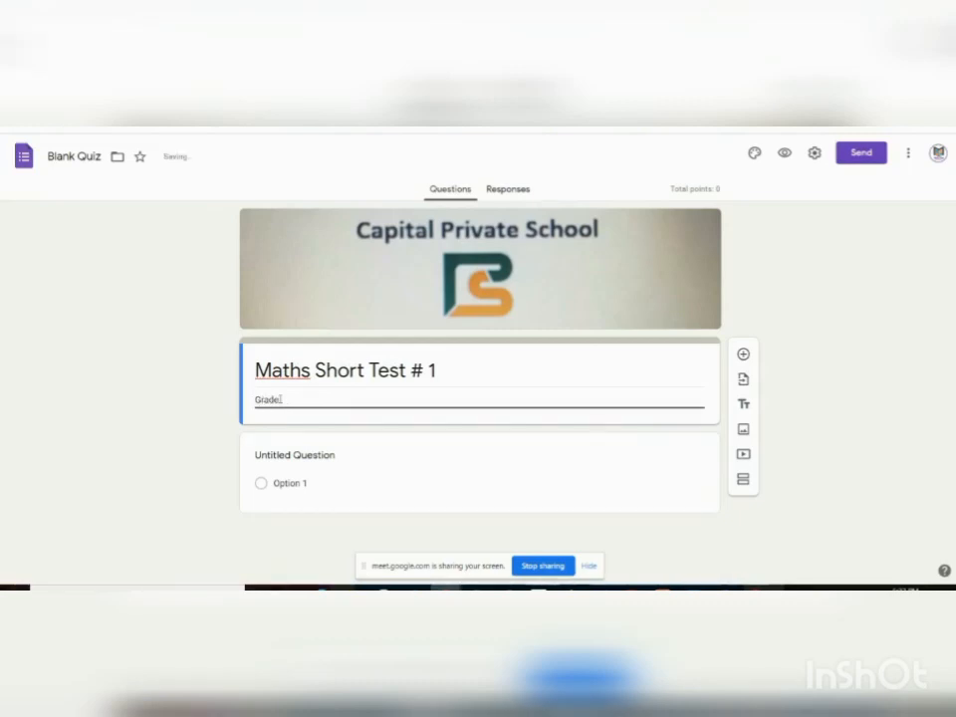
{"action": "type", "text": "de"}
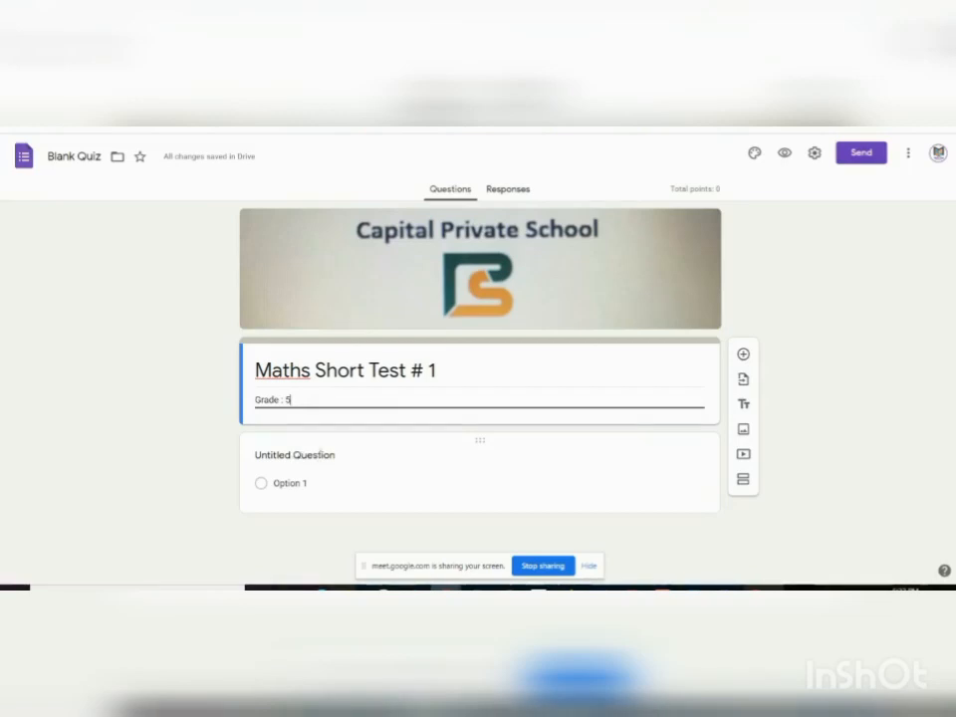
- Replace the untitled question's text with "Your name :" as a short-answer question
{"action": "left_click", "coordinate": [318, 456]}
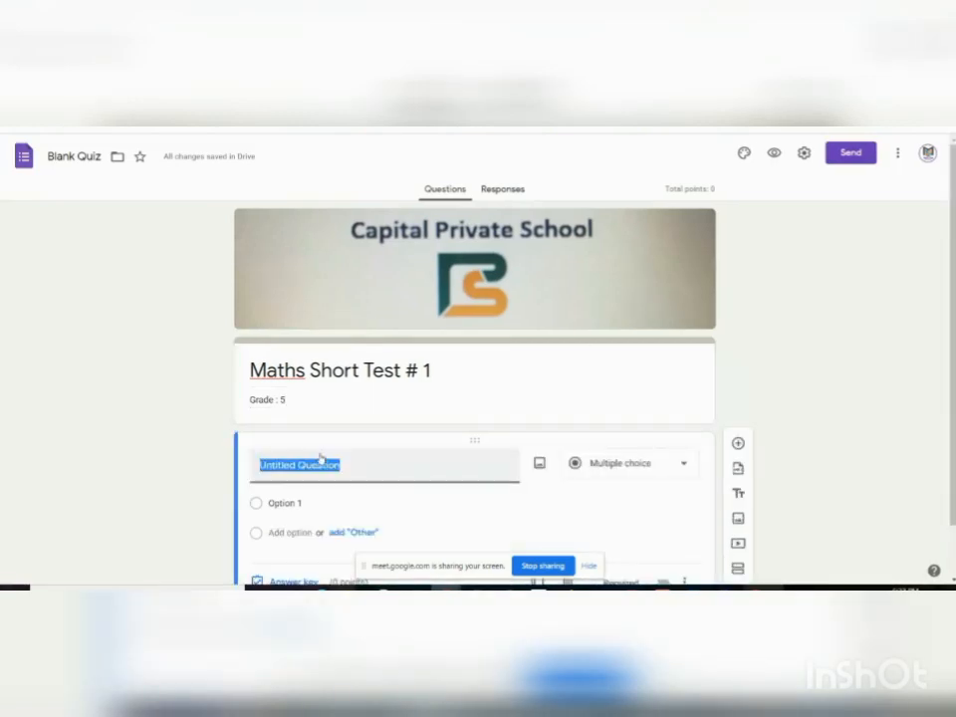
{"action": "type", "text": "Y"}
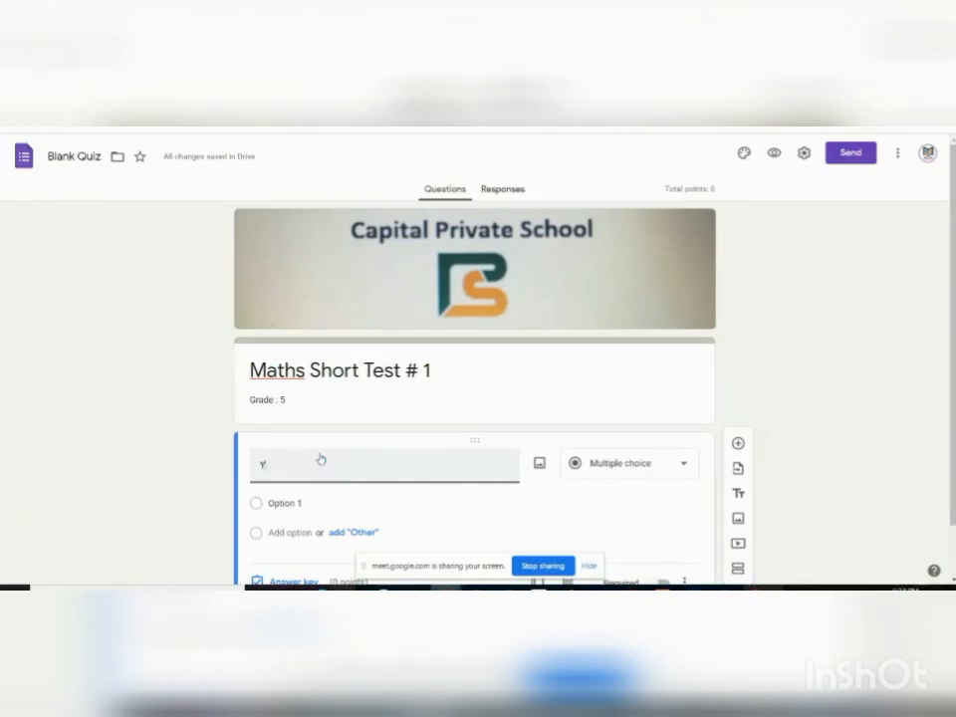
{"action": "type", "text": "our n"}
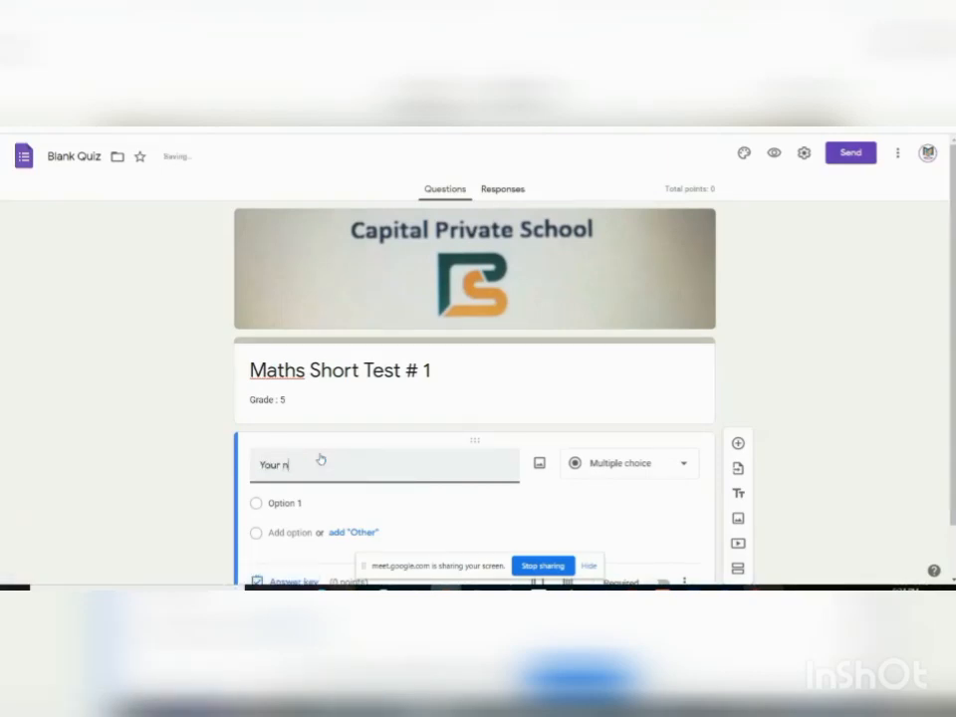
{"action": "type", "text": "ame:"}
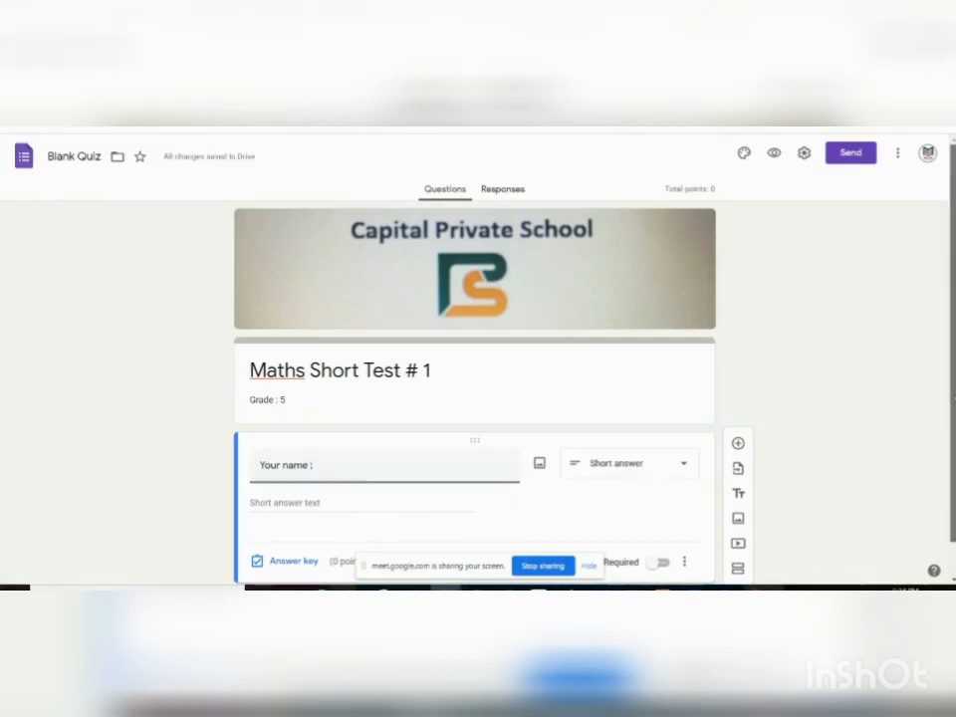
- Add a multiple-choice question below the name question with the text "1) what is 4 x 2 ?"
{"action": "left_click_drag", "start_coordinate": [952, 374], "coordinate": [953, 408]}
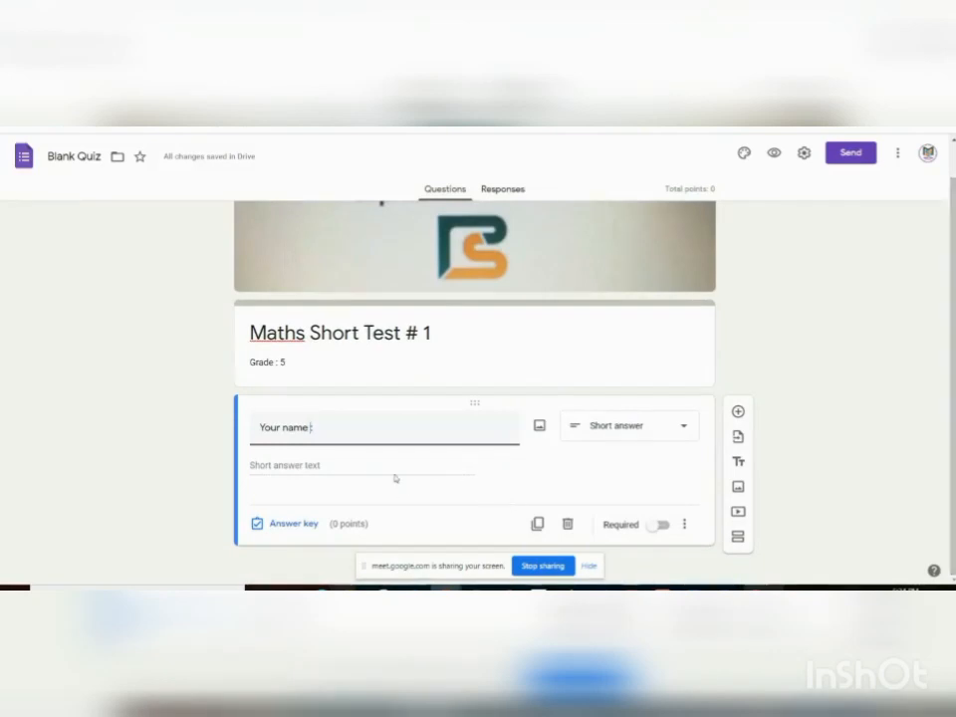
{"action": "left_click", "coordinate": [738, 412]}
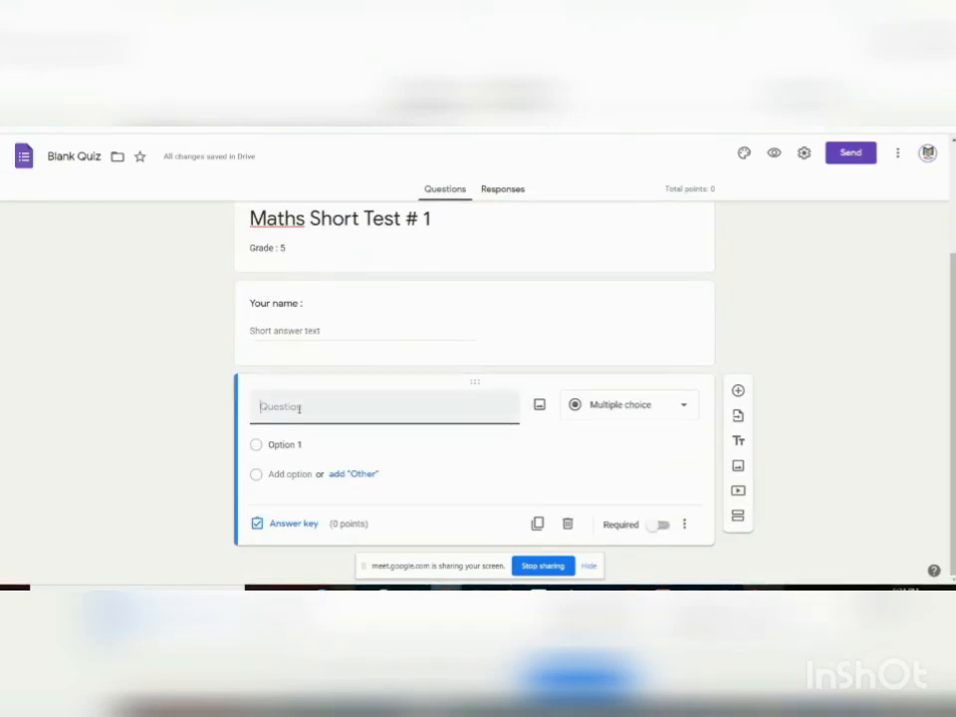
{"action": "type", "text": "1"}
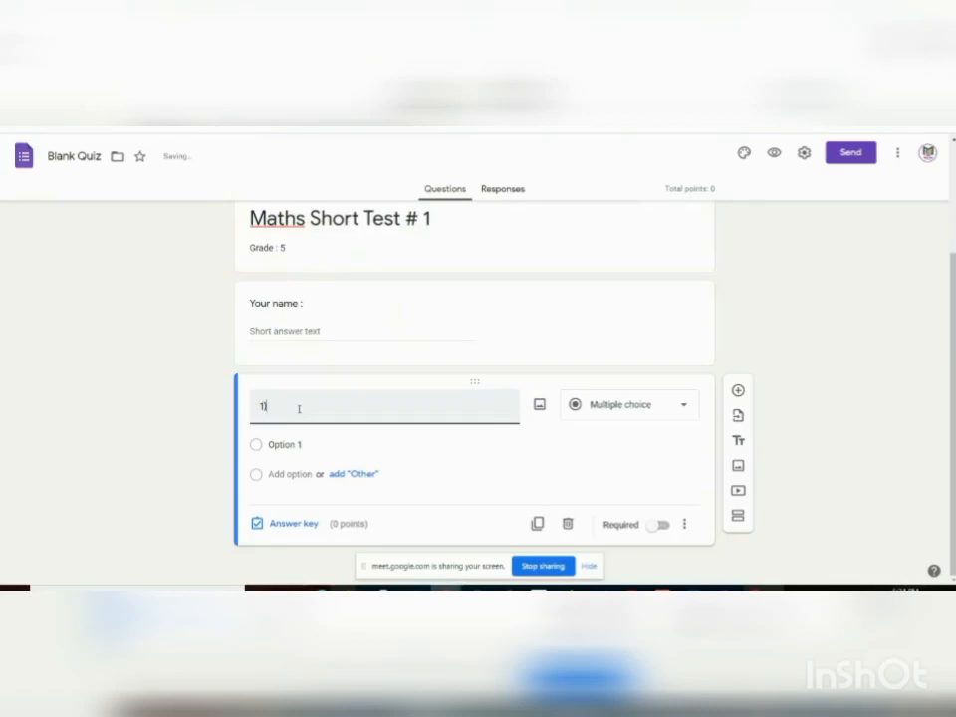
{"action": "type", "text": ")"}
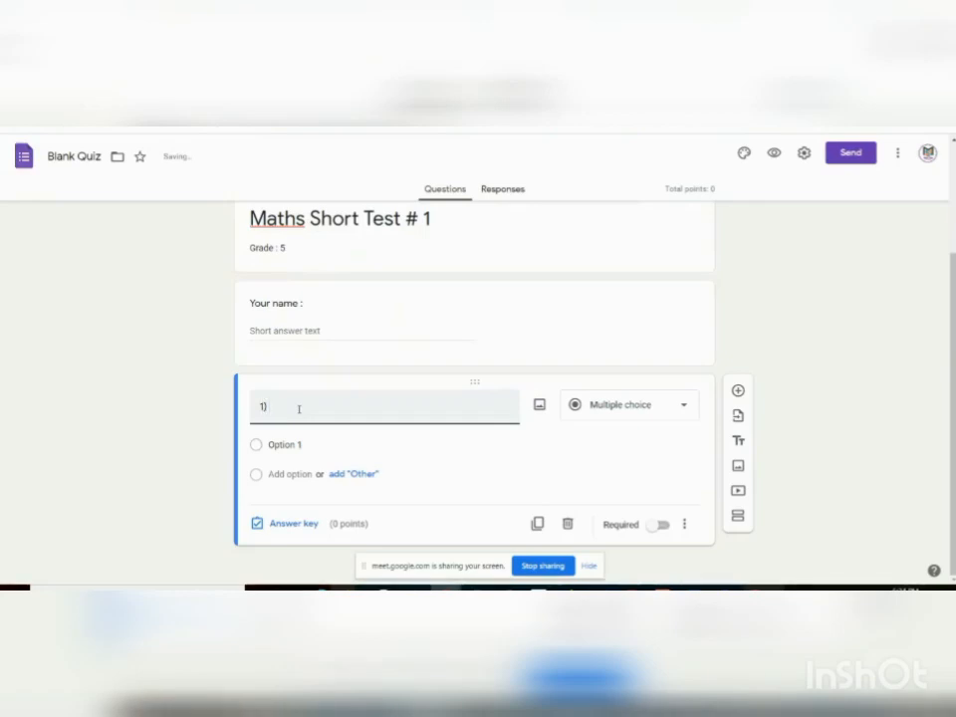
{"action": "type", "text": " wh"}
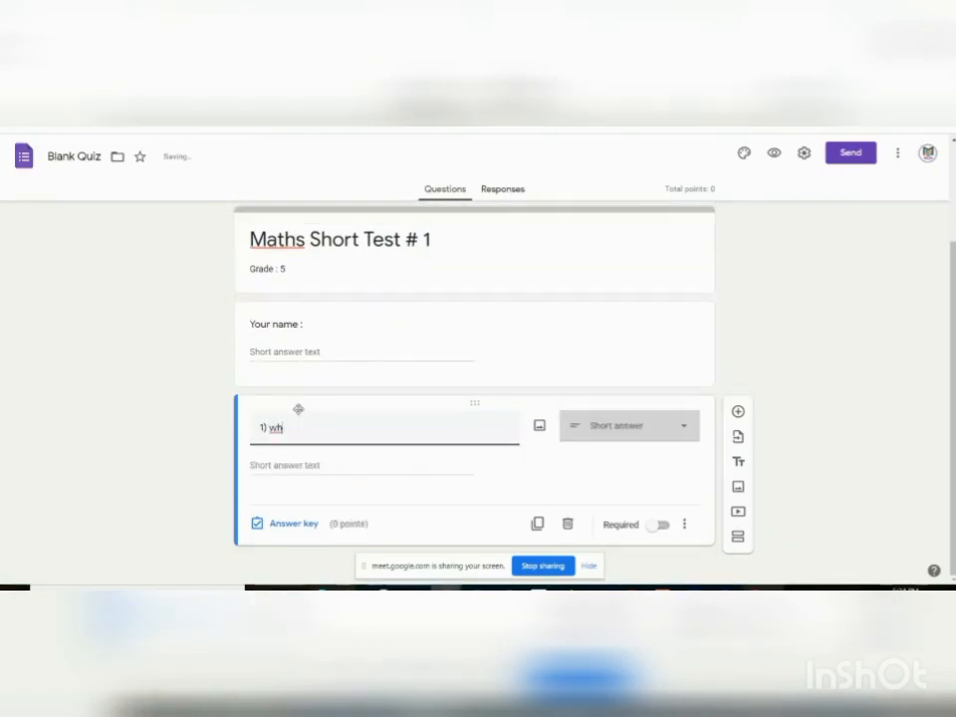
{"action": "type", "text": "at"}
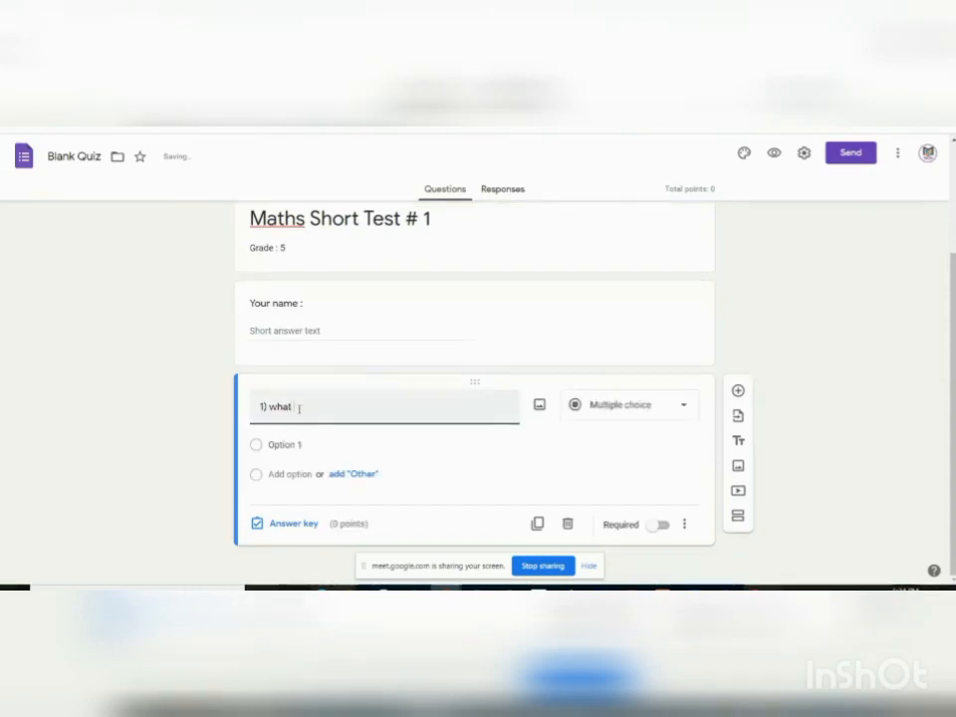
{"action": "type", "text": " is"}
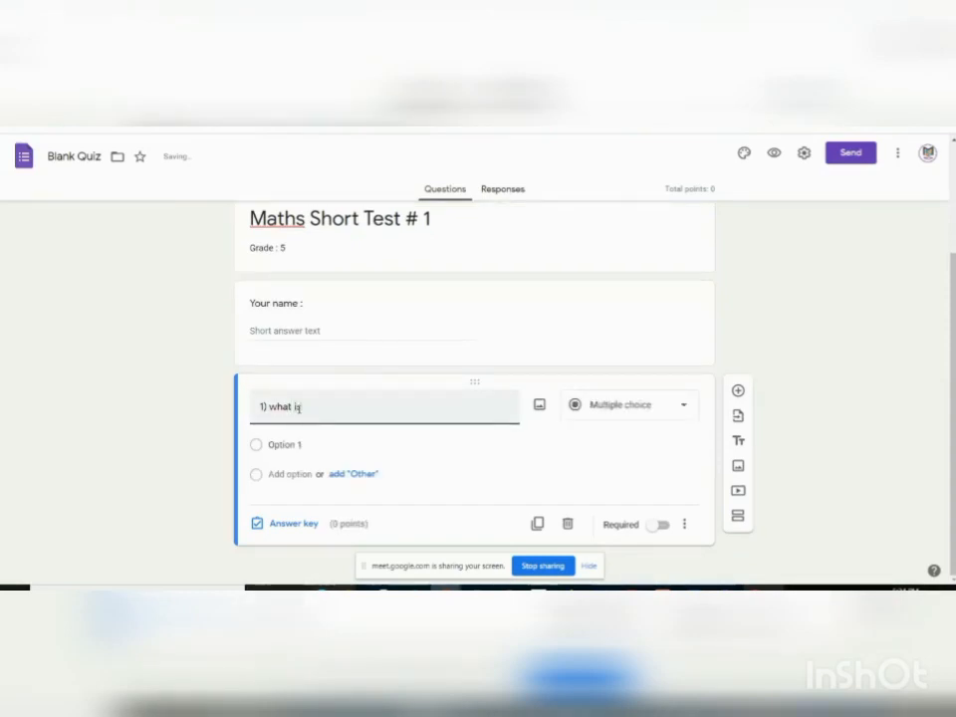
{"action": "type", "text": " 4 x"}
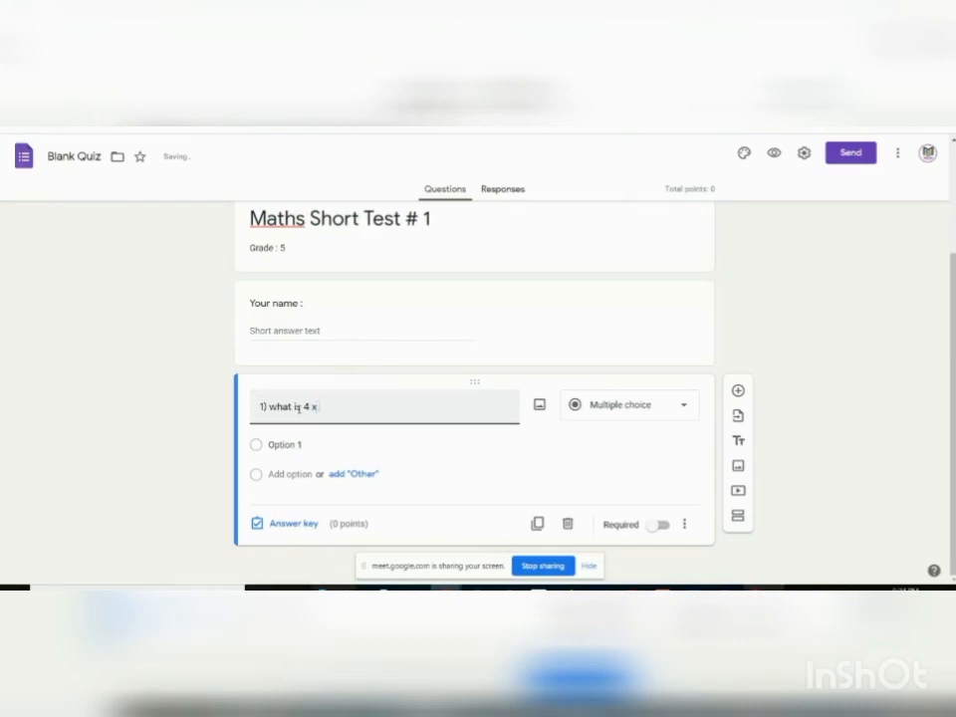
{"action": "type", "text": " 2"}
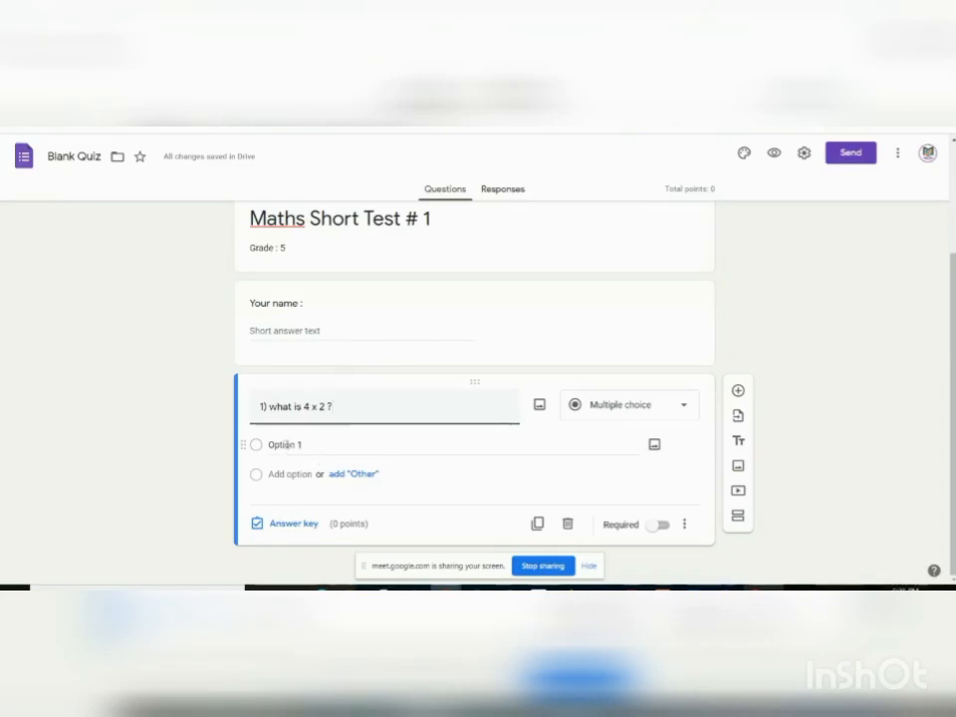
- Enter 6, 8, 10 and 12 as the answer options of question 1
{"action": "left_click", "coordinate": [285, 444]}
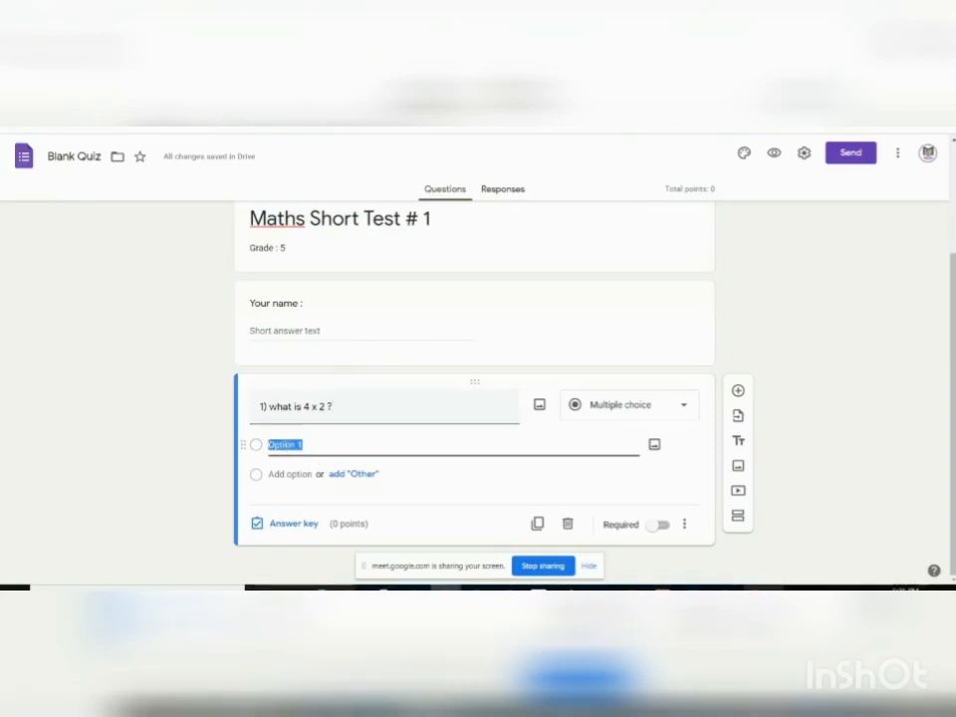
{"action": "type", "text": "8"}
{"action": "left_click", "coordinate": [279, 475]}
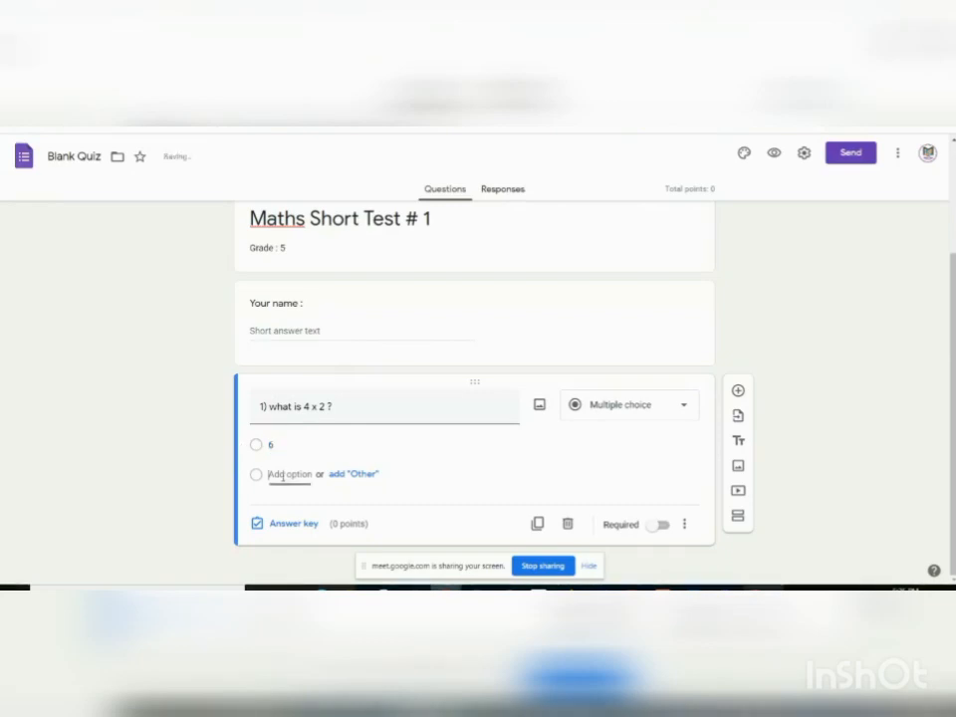
{"action": "type", "text": "8"}
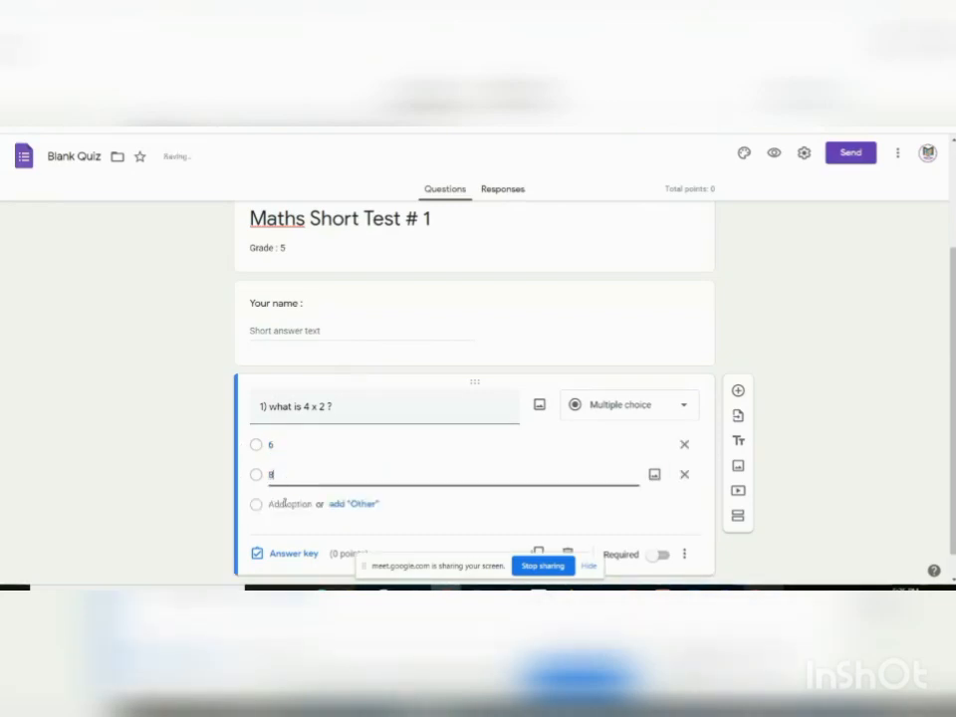
{"action": "left_click", "coordinate": [283, 504]}
{"action": "type", "text": "10"}
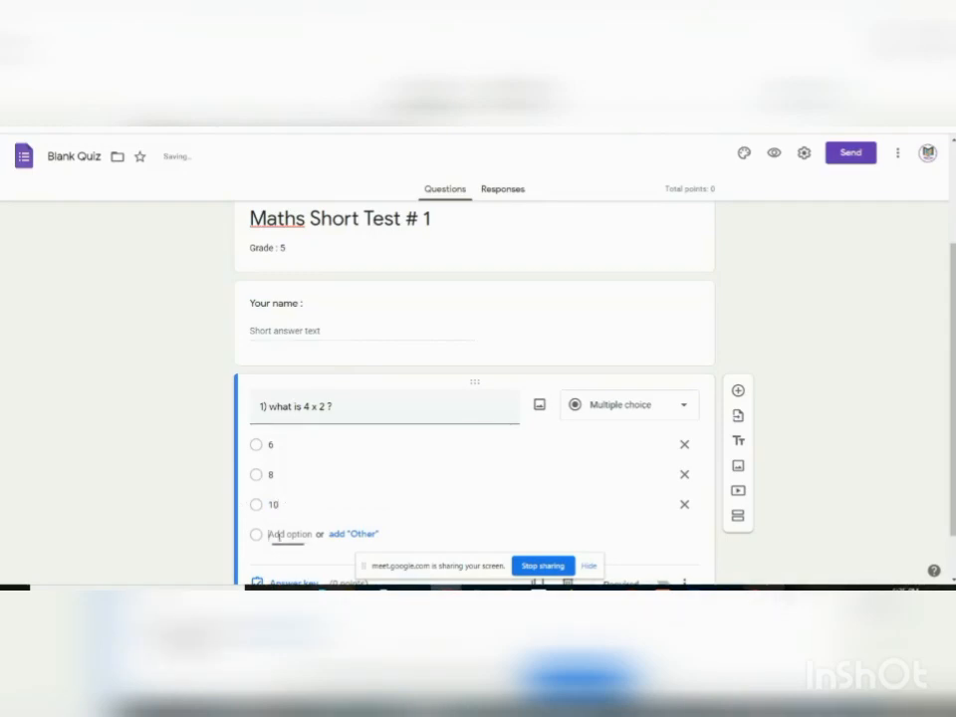
{"action": "left_click", "coordinate": [284, 534]}
{"action": "type", "text": "12"}
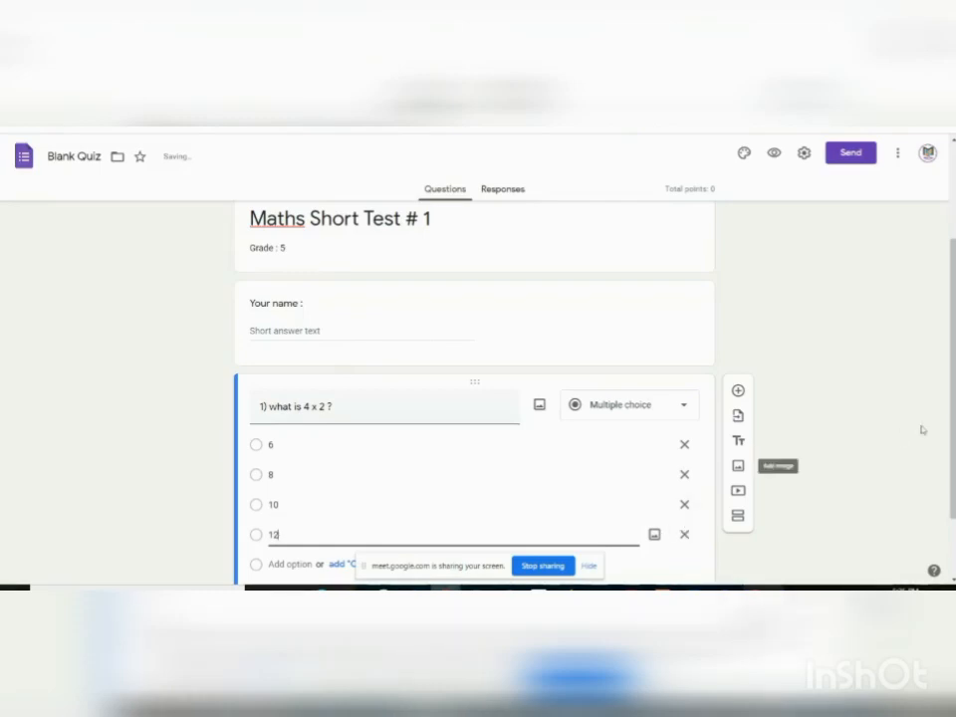
- Set the answer key of question 1 to 8, worth 1 point
{"action": "scroll", "coordinate": [953, 409], "scroll_direction": "down", "scroll_amount": 2}
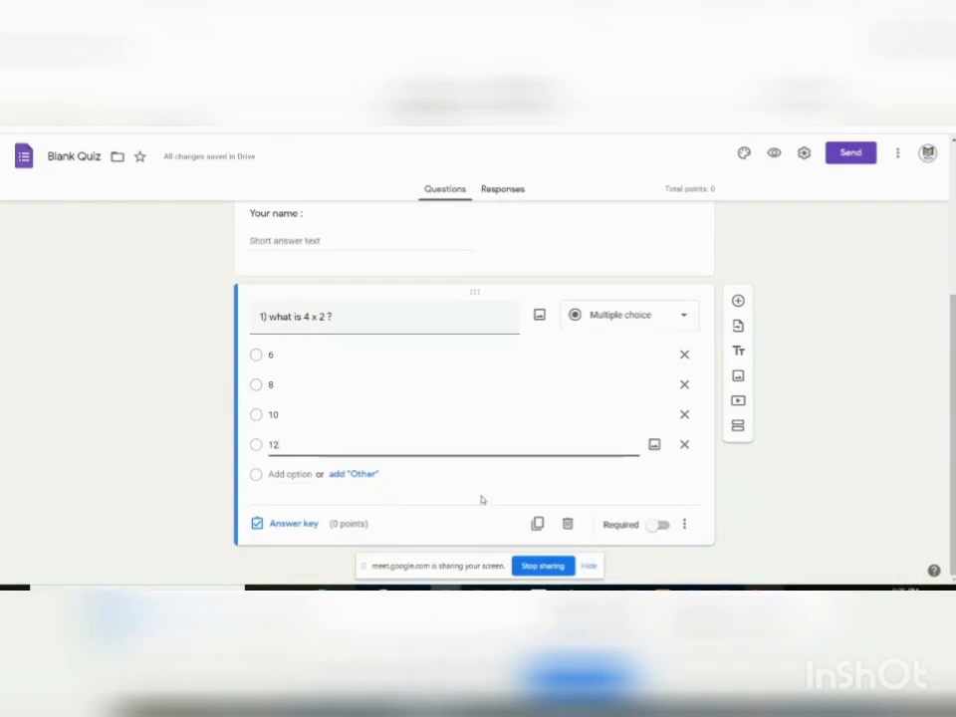
{"action": "left_click", "coordinate": [295, 531]}
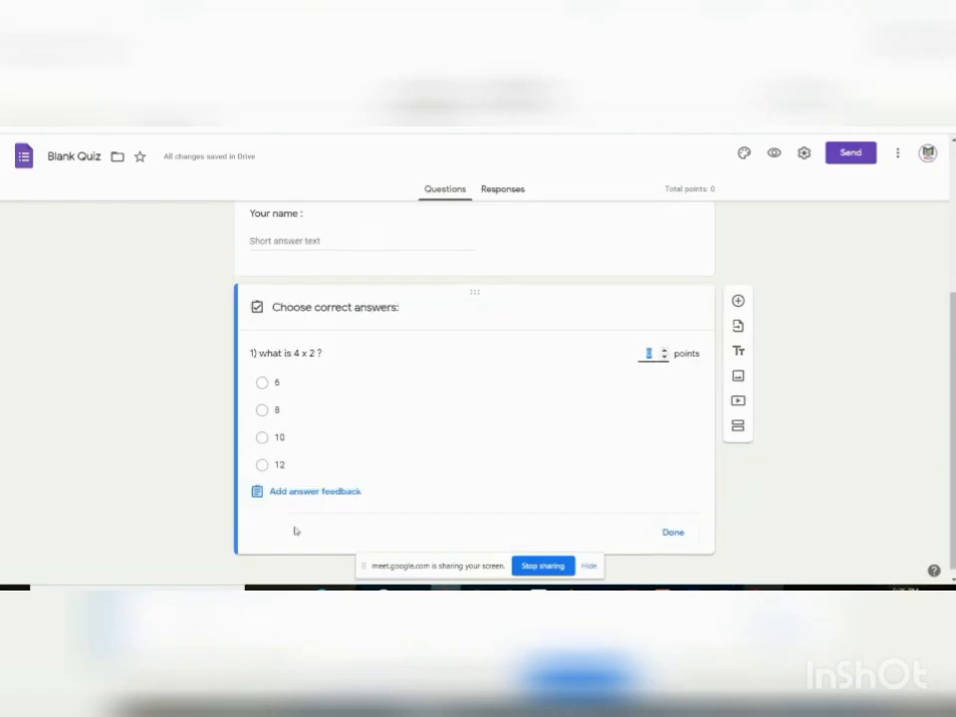
{"action": "left_click", "coordinate": [262, 410]}
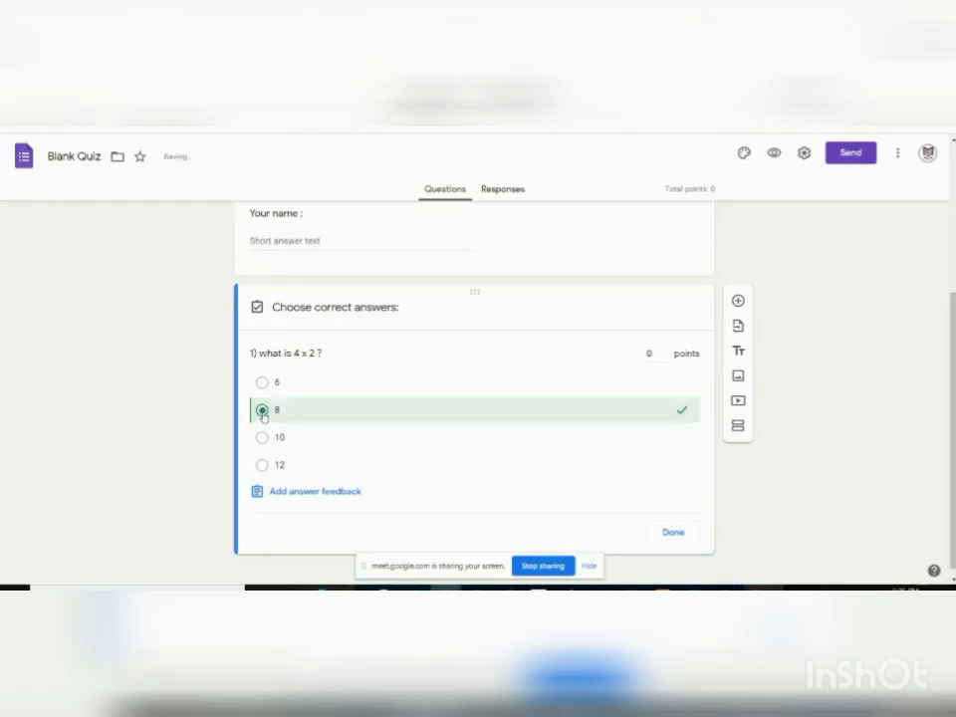
{"action": "left_click", "coordinate": [649, 353]}
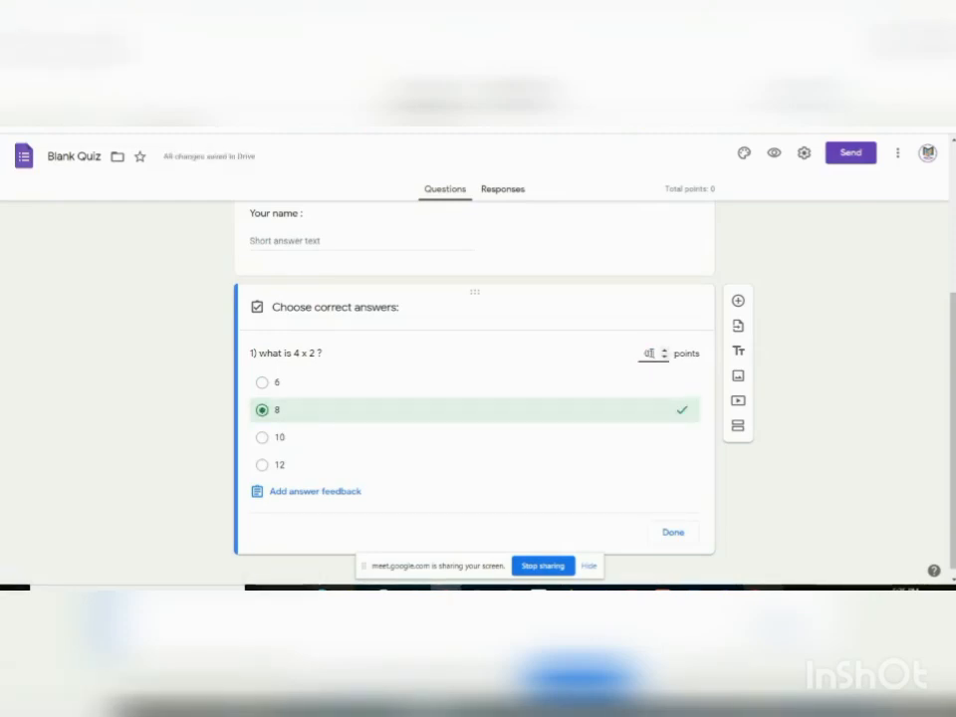
{"action": "type", "text": "1"}
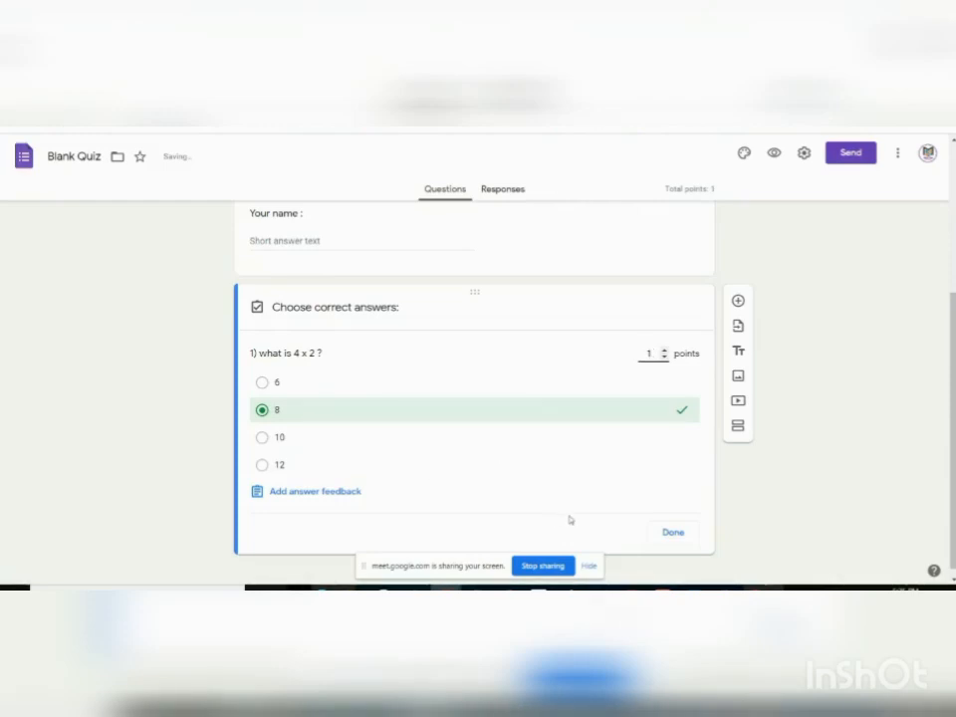
{"action": "left_click", "coordinate": [675, 536]}
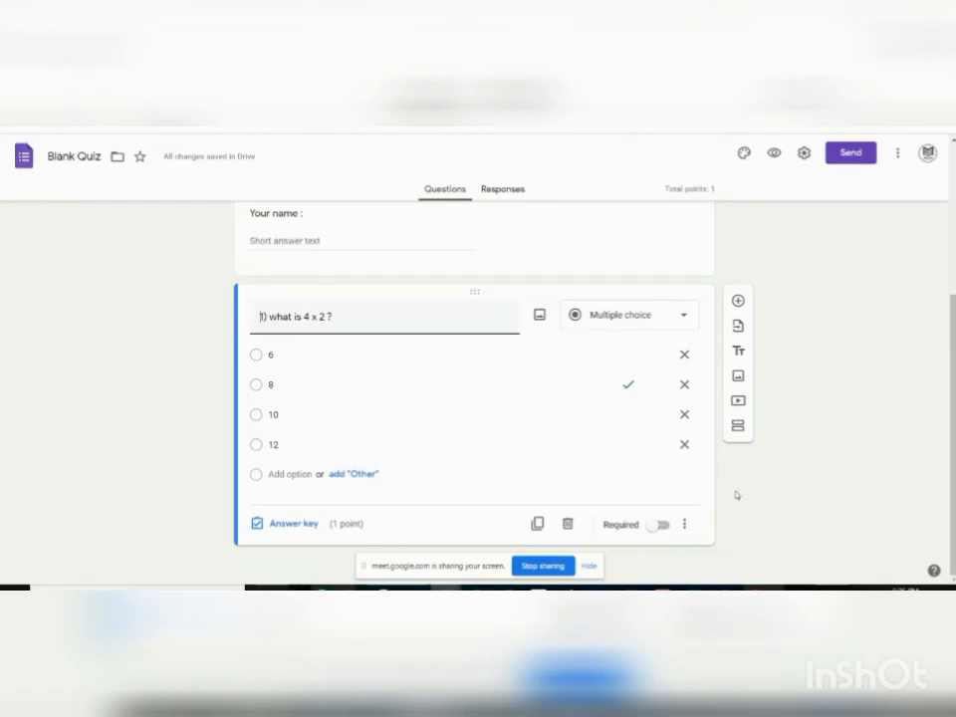
- Add a second multiple-choice question and insert the image IMG_20201217_154555 from the Downloads folder into it
{"action": "left_click", "coordinate": [738, 302]}
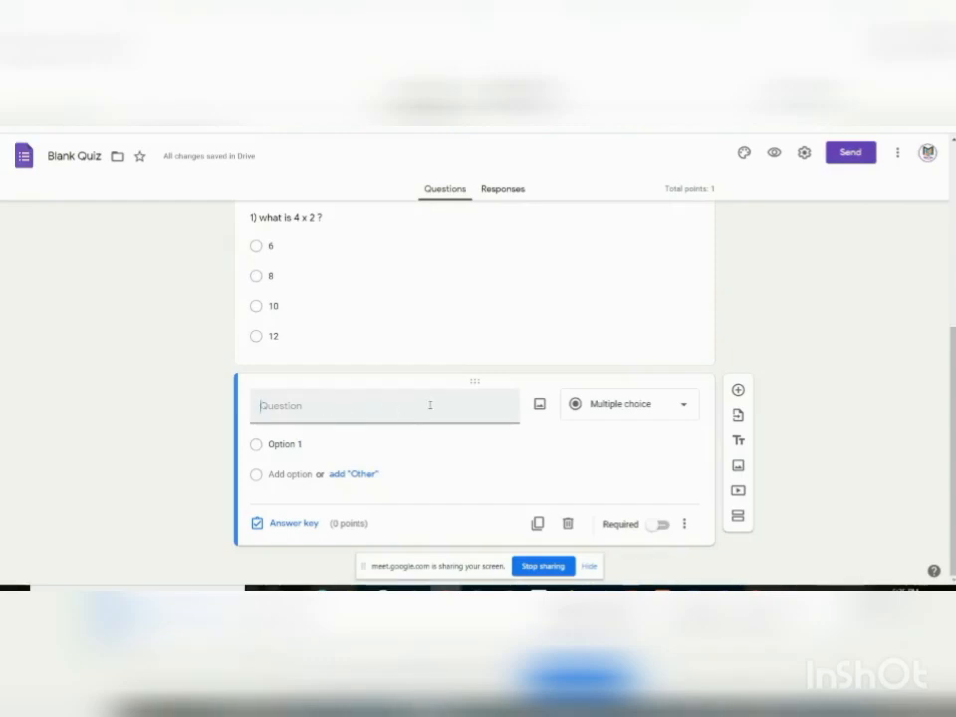
{"action": "left_click", "coordinate": [540, 406]}
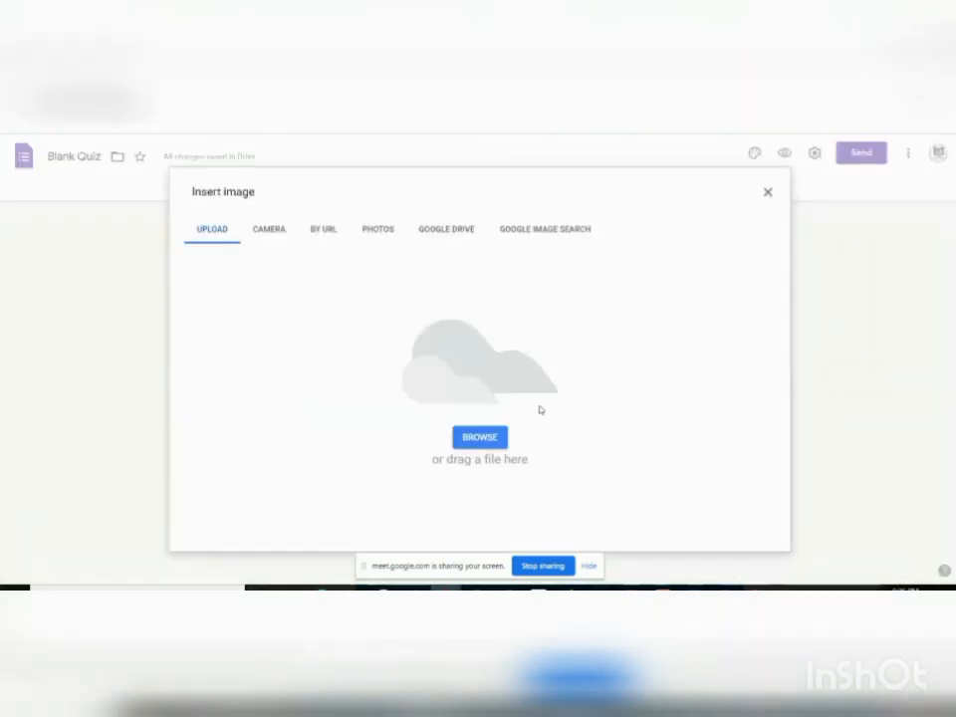
{"action": "left_click", "coordinate": [475, 440]}
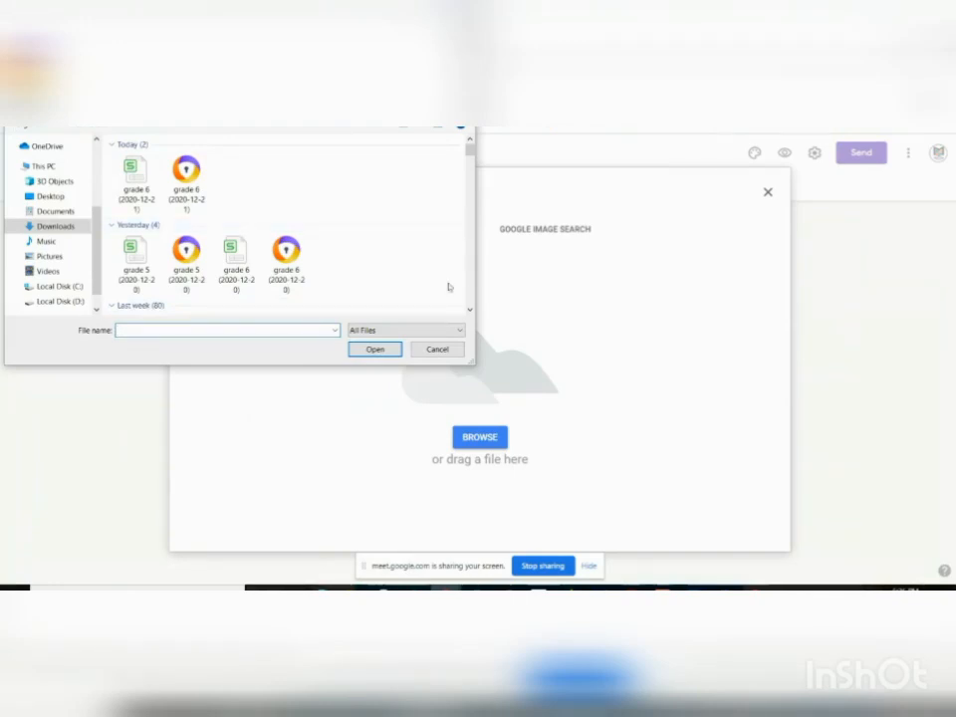
{"action": "left_click", "coordinate": [470, 311]}
{"action": "left_click", "coordinate": [470, 311]}
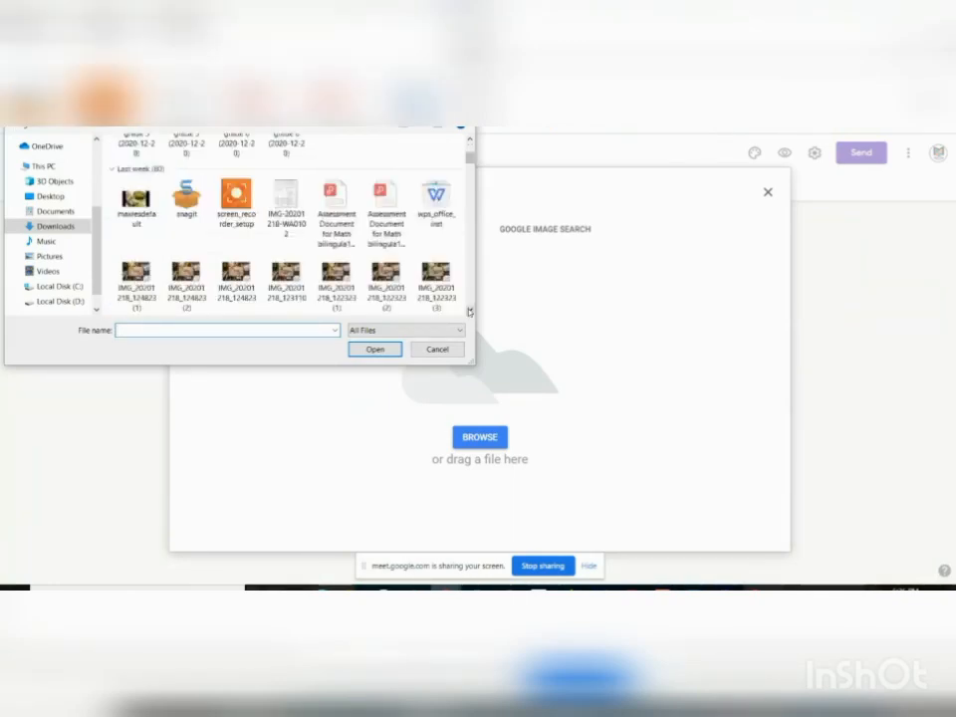
{"action": "scroll", "coordinate": [470, 310], "scroll_direction": "down", "scroll_amount": 3}
{"action": "scroll", "coordinate": [254, 292], "scroll_direction": "down", "scroll_amount": 3}
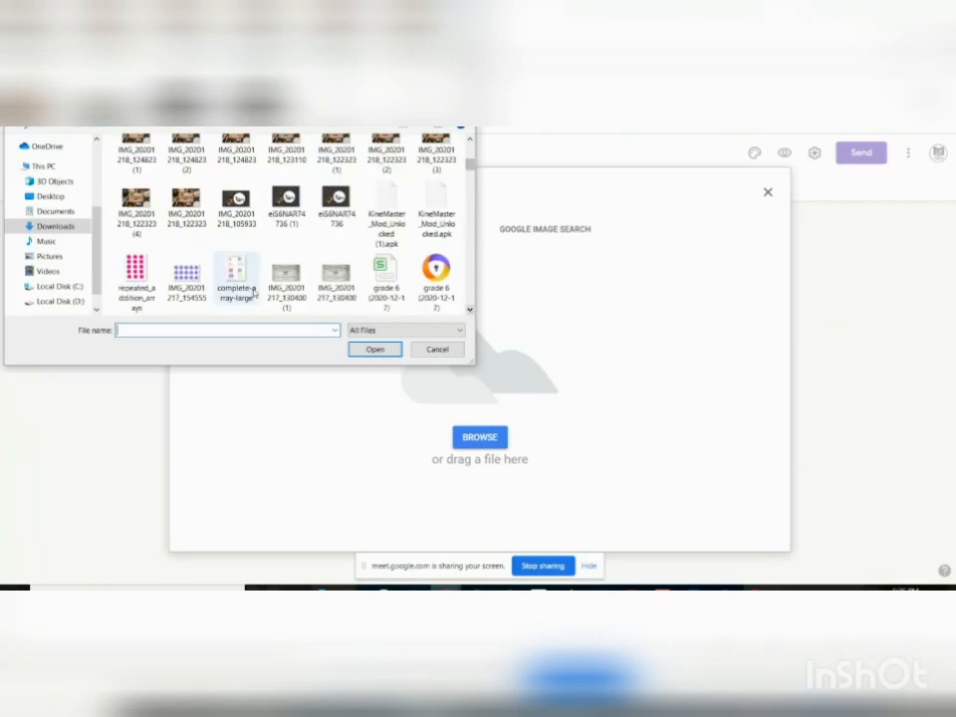
{"action": "left_click", "coordinate": [186, 275]}
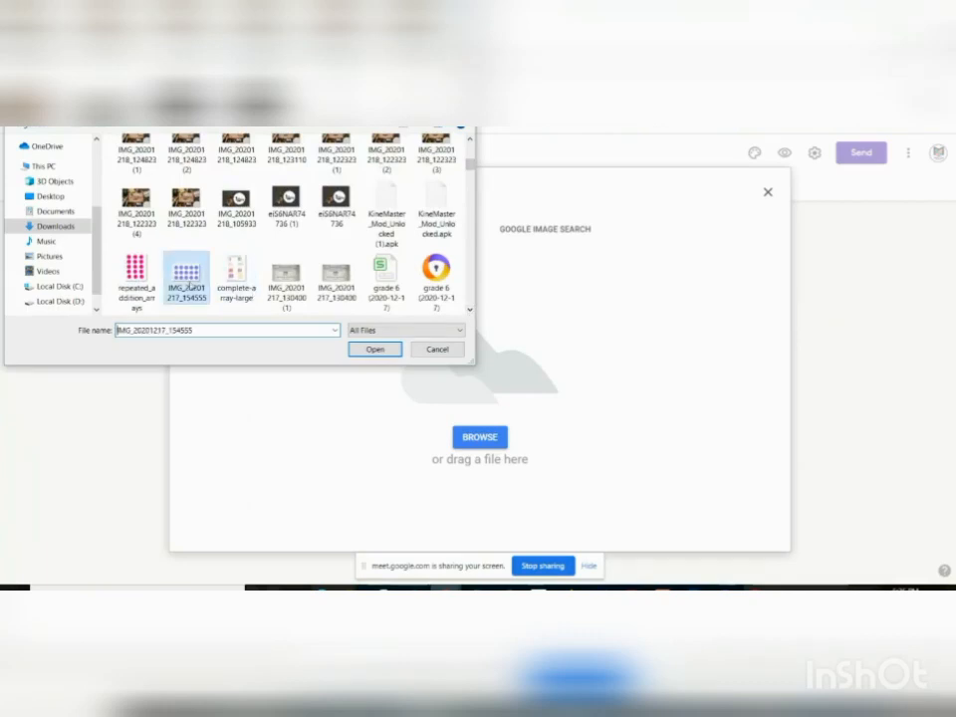
{"action": "left_click", "coordinate": [375, 350]}
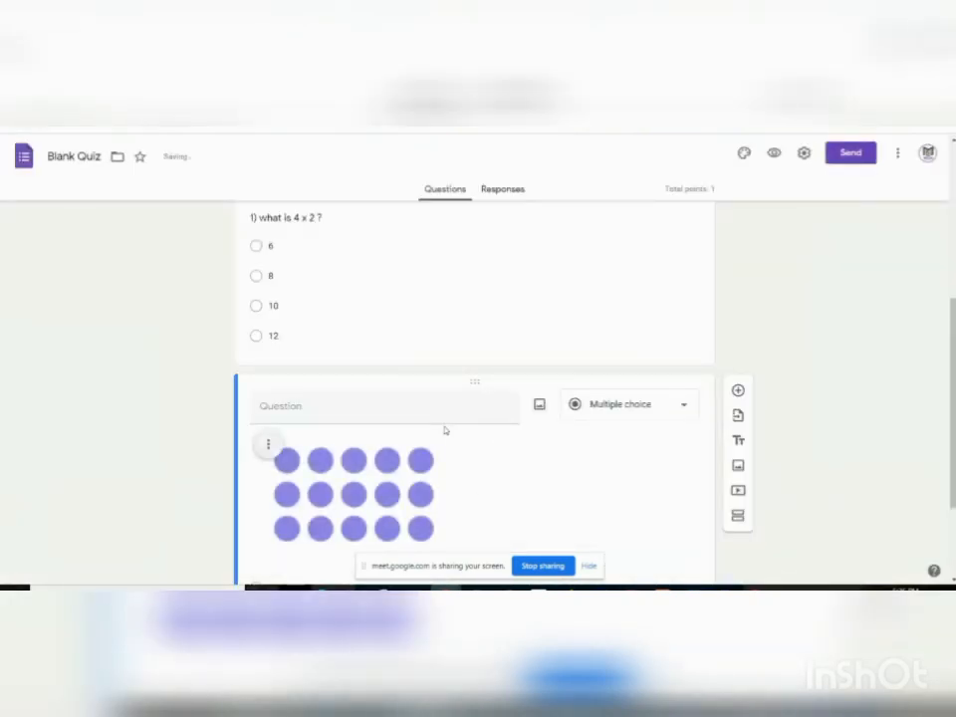
- Shrink the dot-array image in the second multiple-choice question slightly
{"action": "left_click_drag", "start_coordinate": [954, 367], "coordinate": [955, 409]}
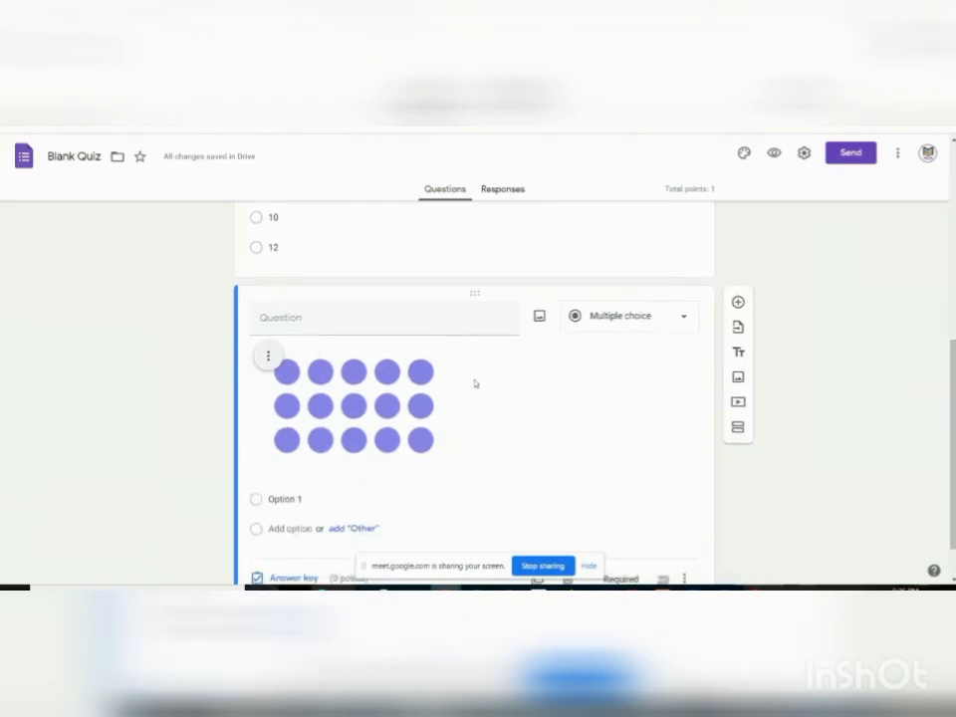
{"action": "left_click", "coordinate": [381, 410]}
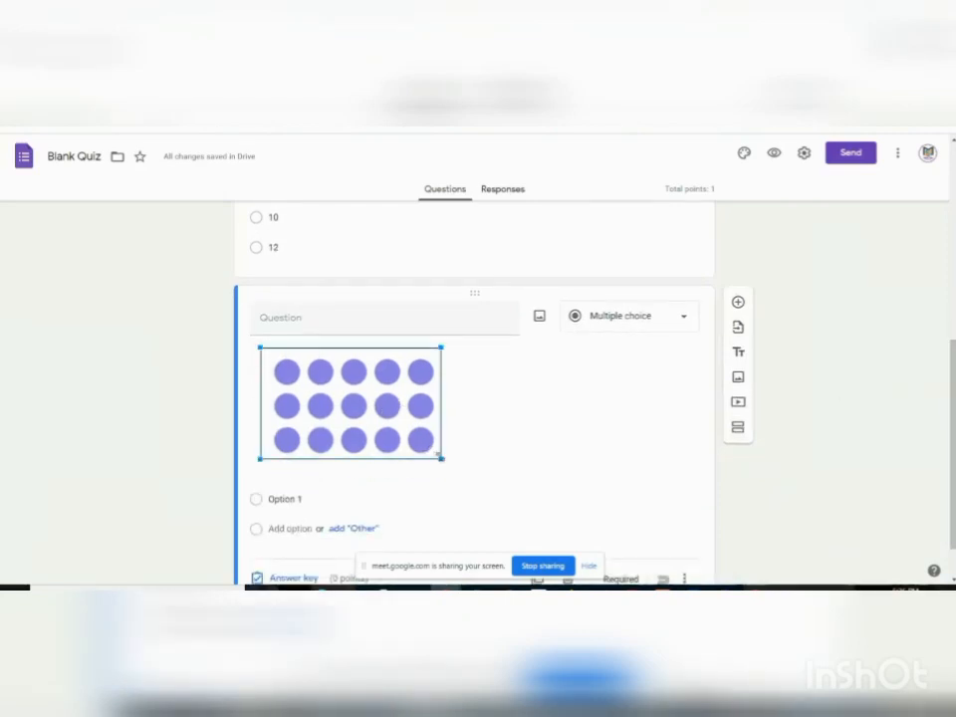
{"action": "mouse_move", "coordinate": [436, 455]}
{"action": "left_mouse_down"}
{"action": "mouse_move", "coordinate": [473, 478]}
{"action": "mouse_move", "coordinate": [438, 455]}
{"action": "left_mouse_up"}
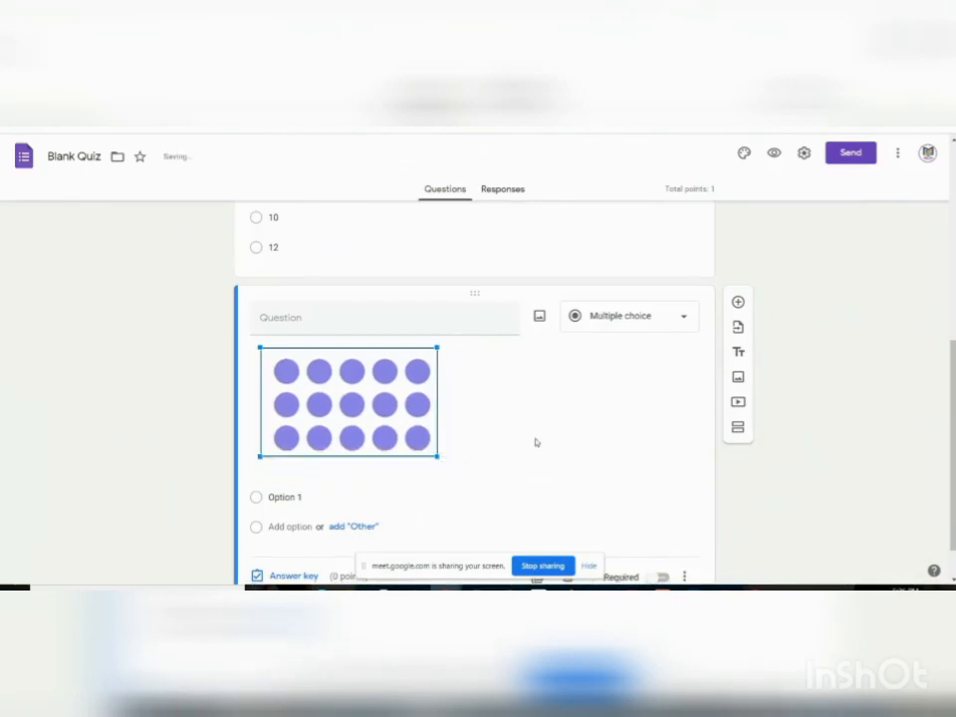
- Enter "2) Write an equation for this multiplication array." as the text of the second multiple-choice question
{"action": "left_click", "coordinate": [349, 324]}
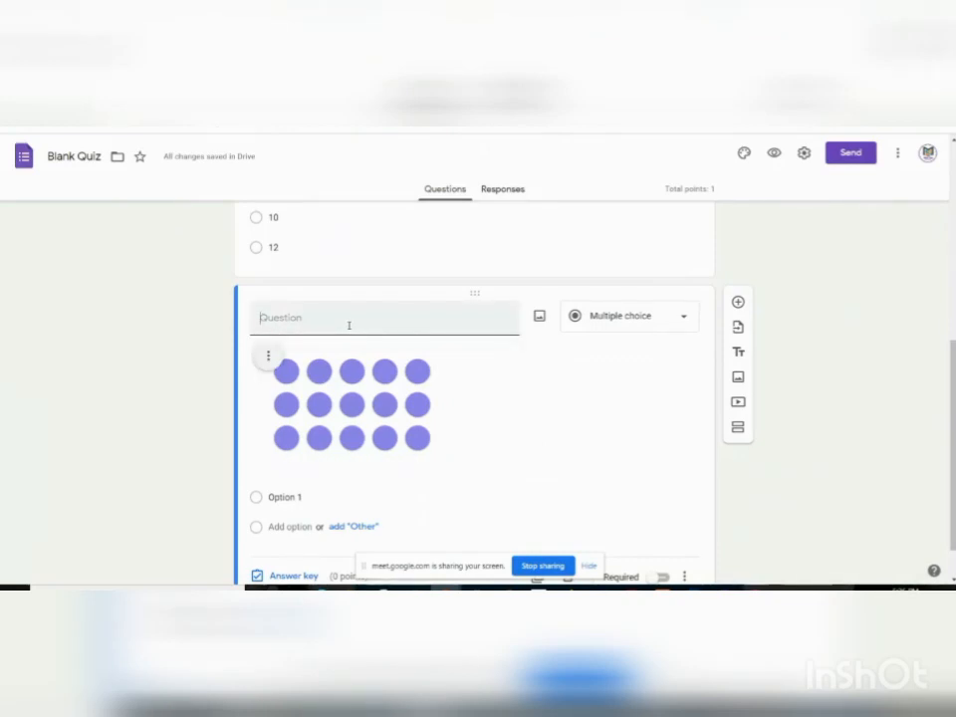
{"action": "type", "text": "2"}
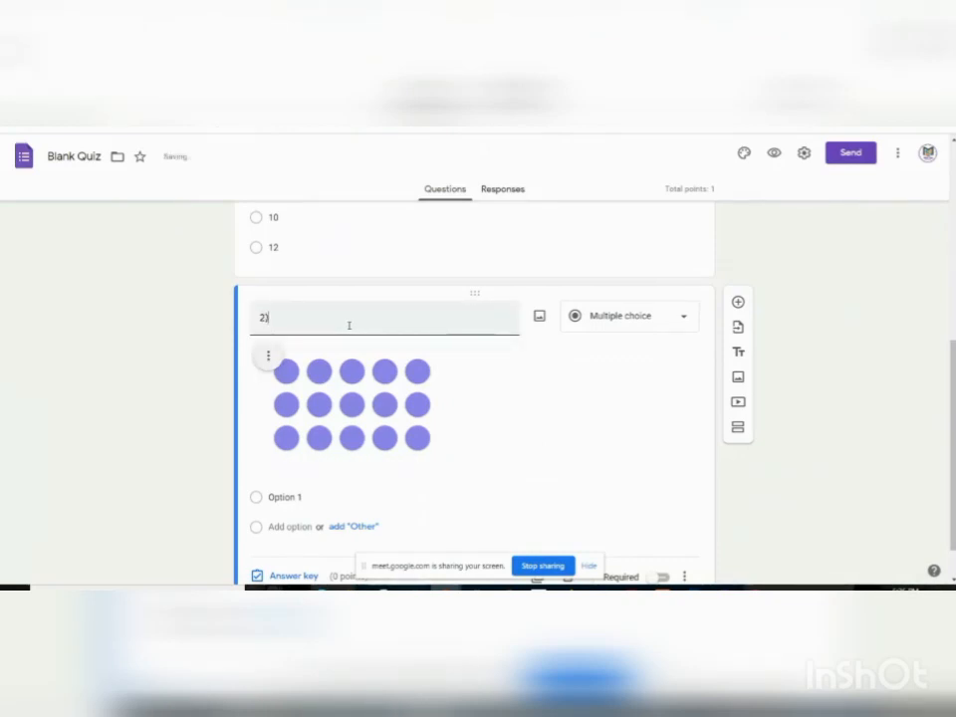
{"action": "type", "text": ") Write"}
{"action": "type", "text": "an"}
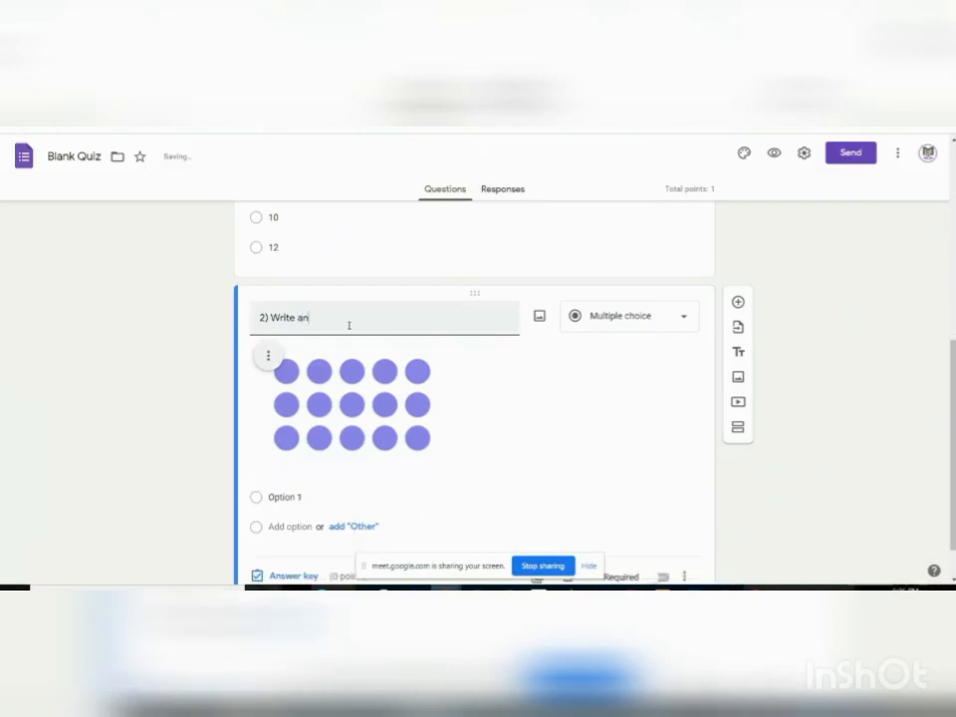
{"action": "type", "text": " equation"}
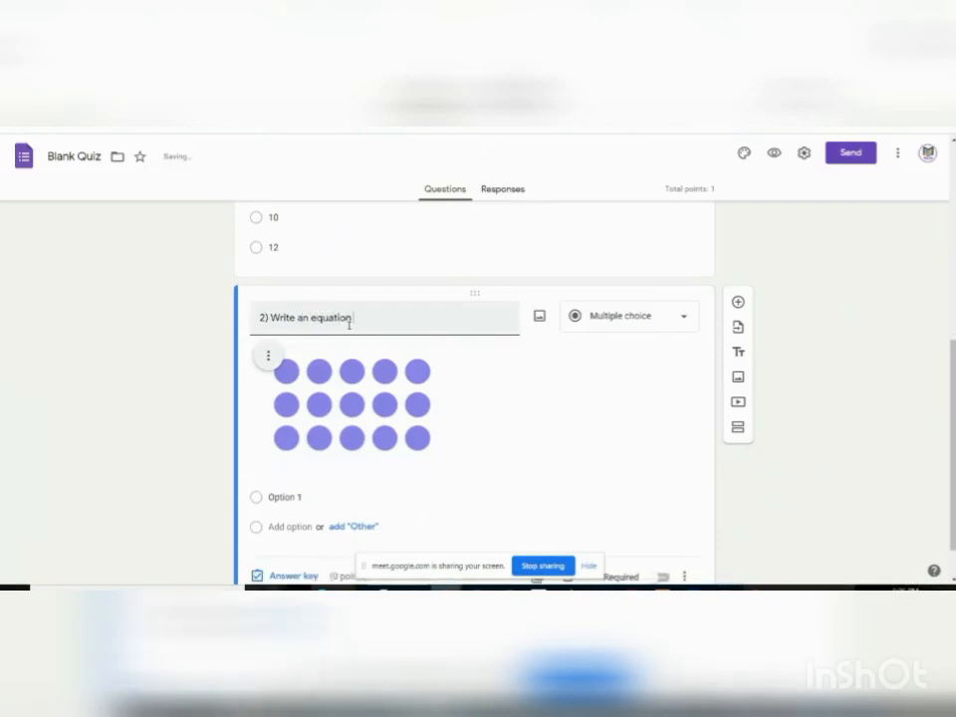
{"action": "type", "text": " for thi"}
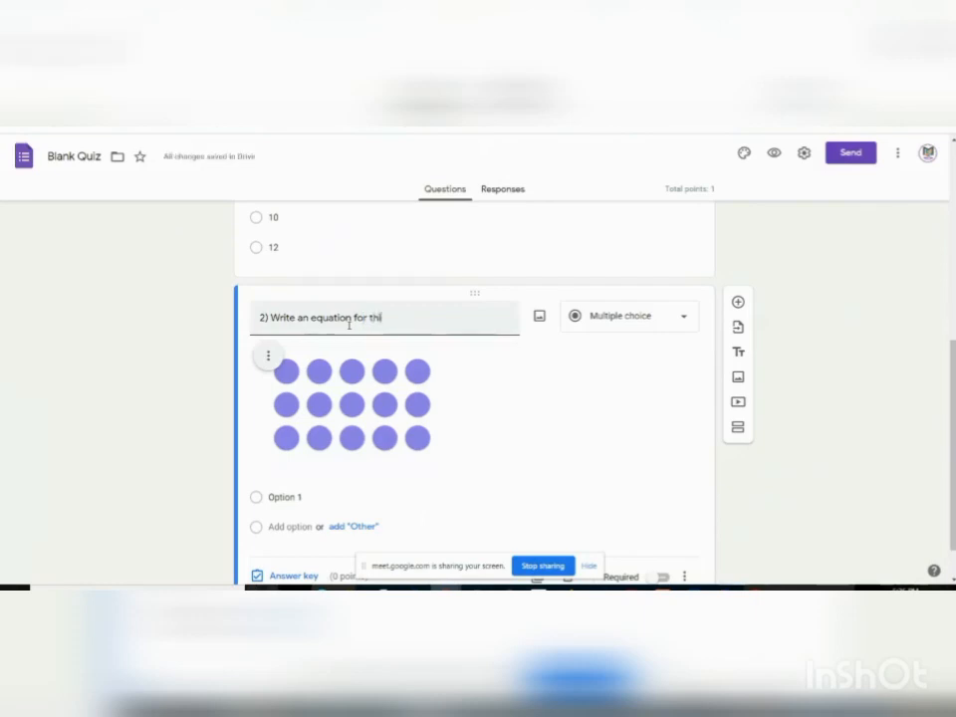
{"action": "type", "text": "s multiplication"}
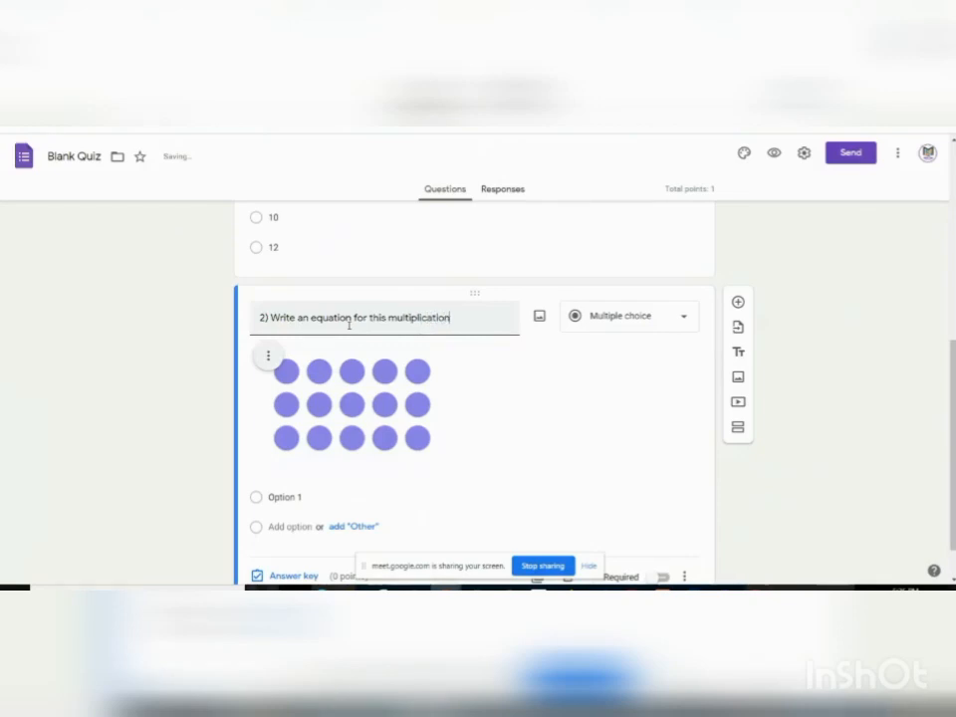
{"action": "type", "text": " array."}
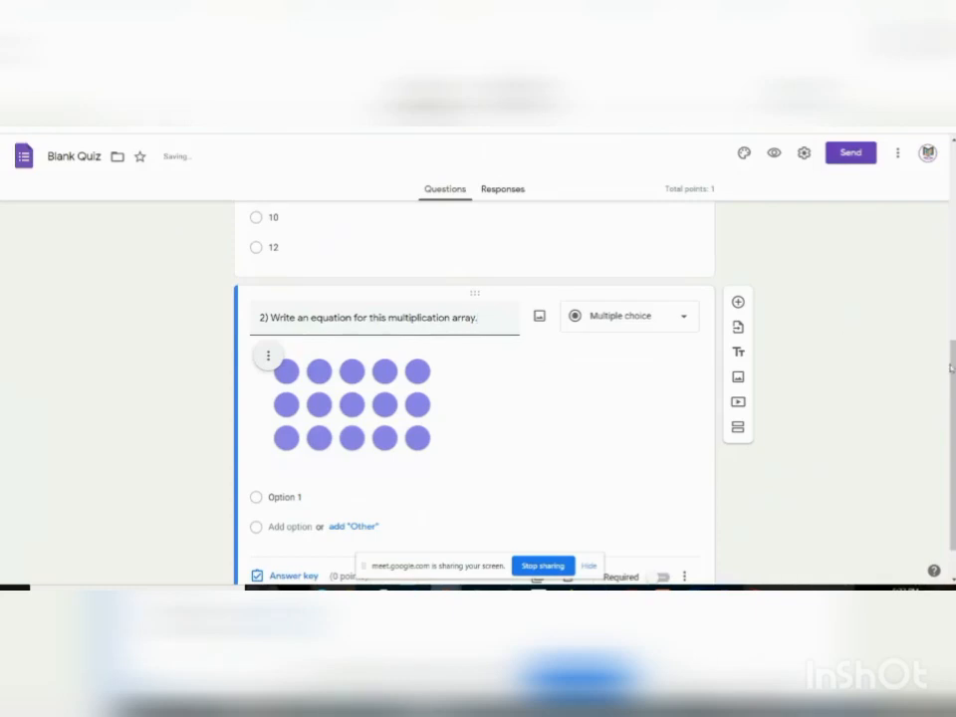
- Enter "3 x 5 =15" and "3 x 5 = 8" as the first two answer options of question 2
{"action": "left_click_drag", "start_coordinate": [953, 374], "coordinate": [953, 398]}
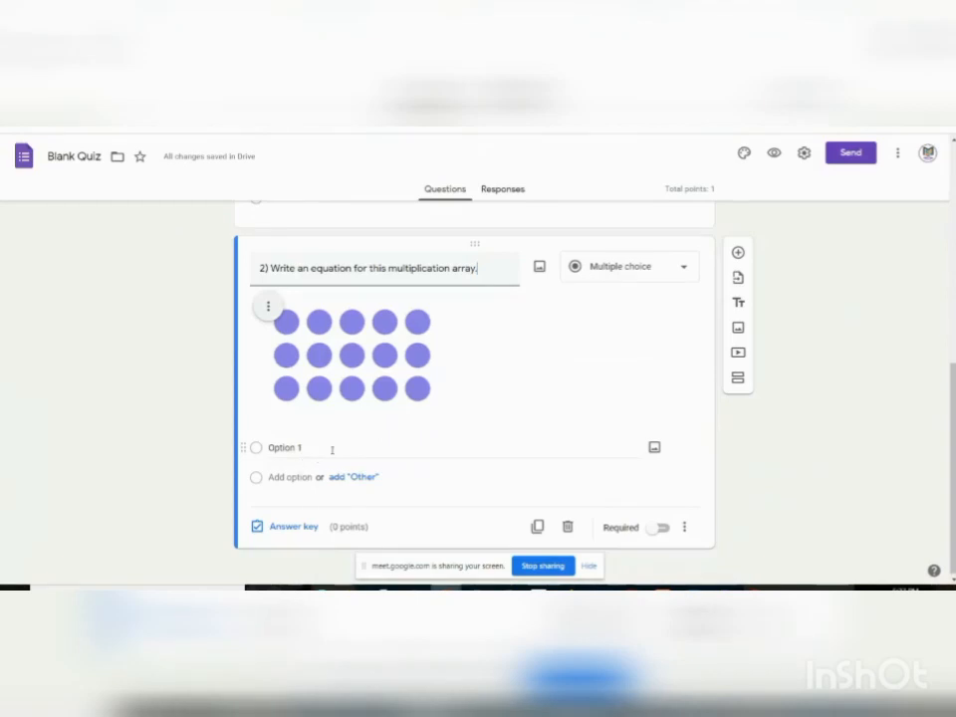
{"action": "left_click", "coordinate": [299, 447]}
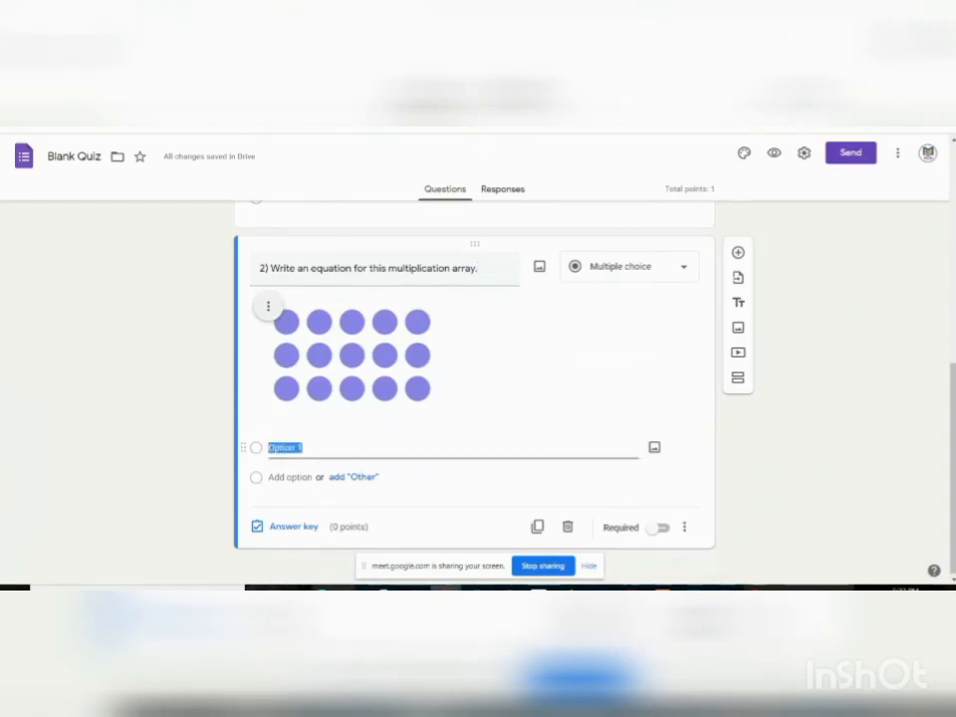
{"action": "type", "text": "3 x"}
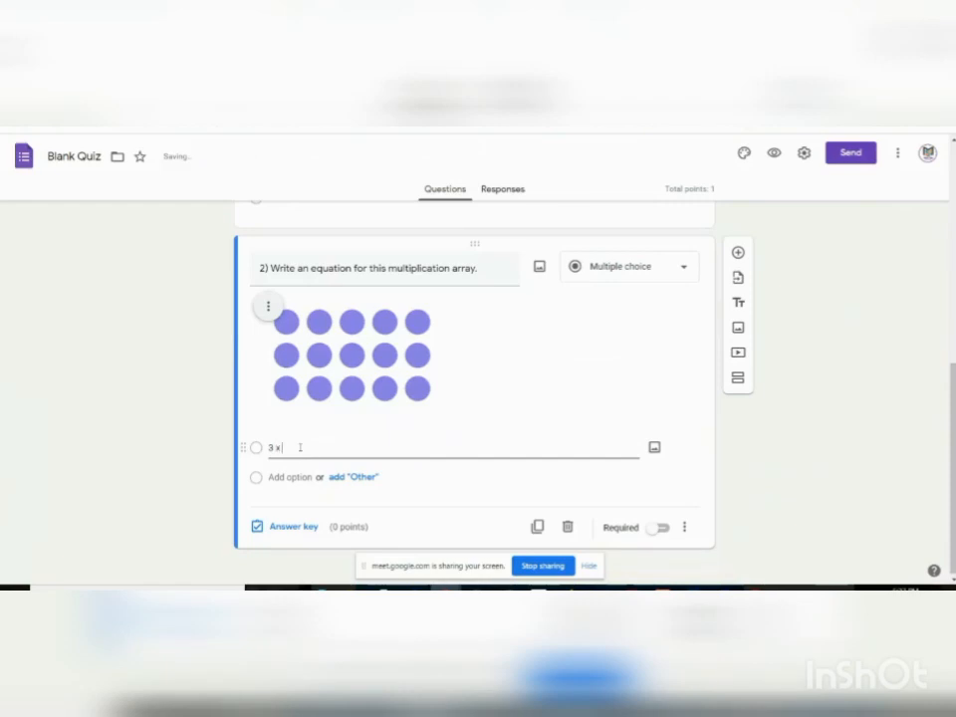
{"action": "type", "text": " 5"}
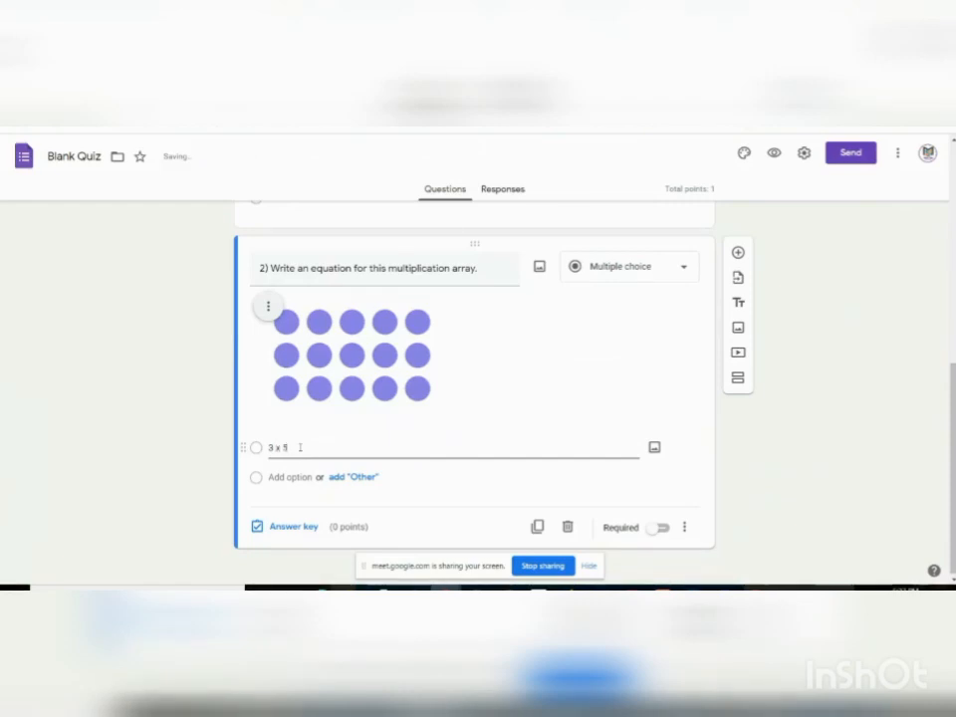
{"action": "left_click", "coordinate": [290, 477]}
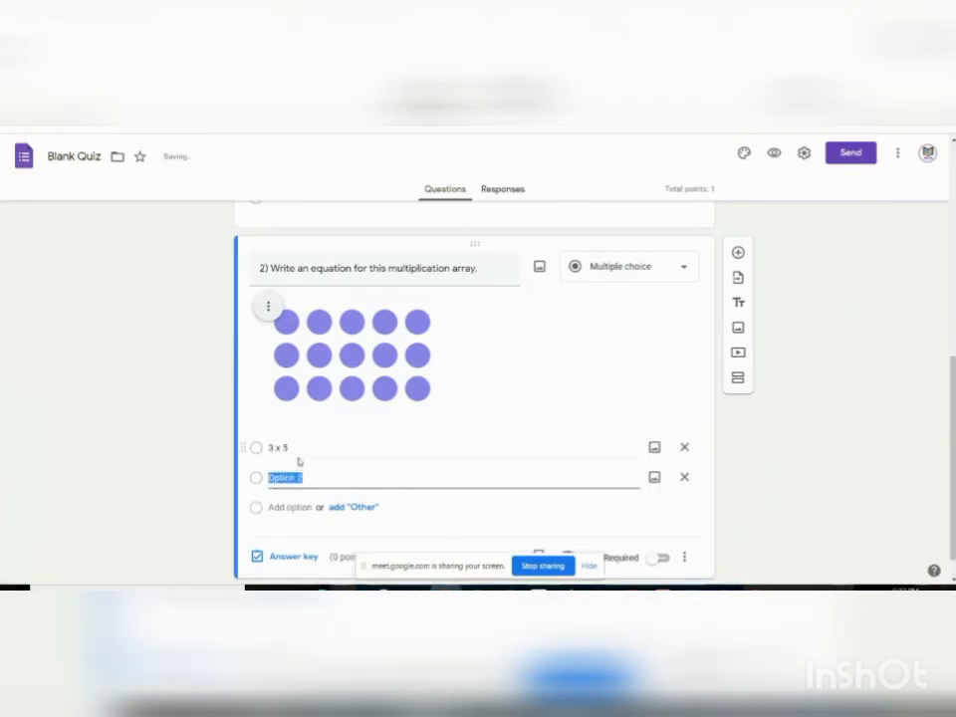
{"action": "triple_click", "coordinate": [295, 446]}
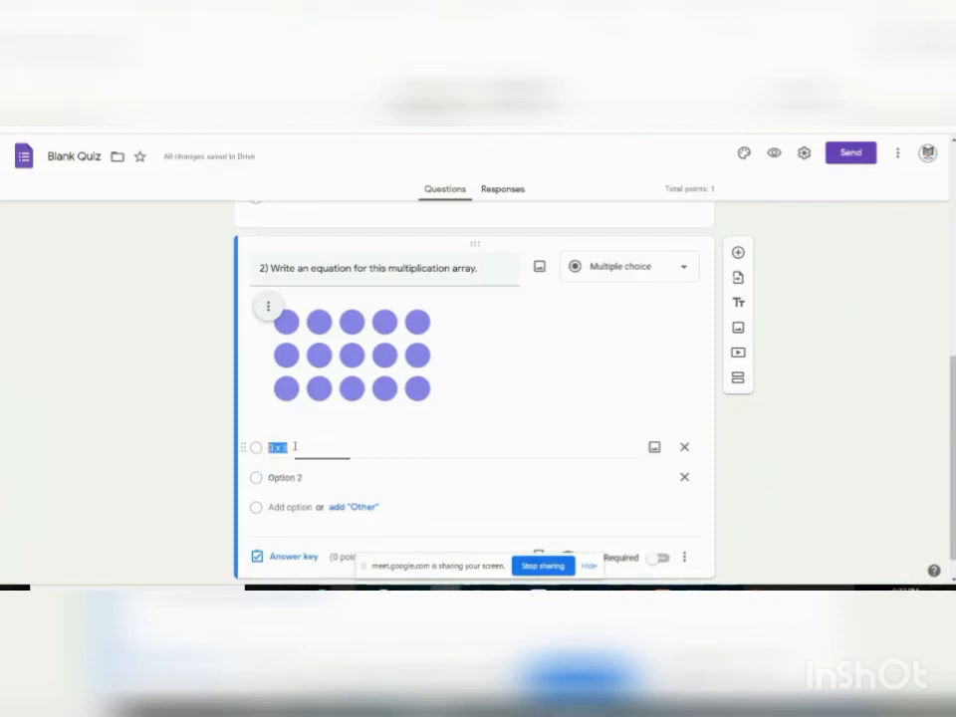
{"action": "left_click", "coordinate": [295, 447]}
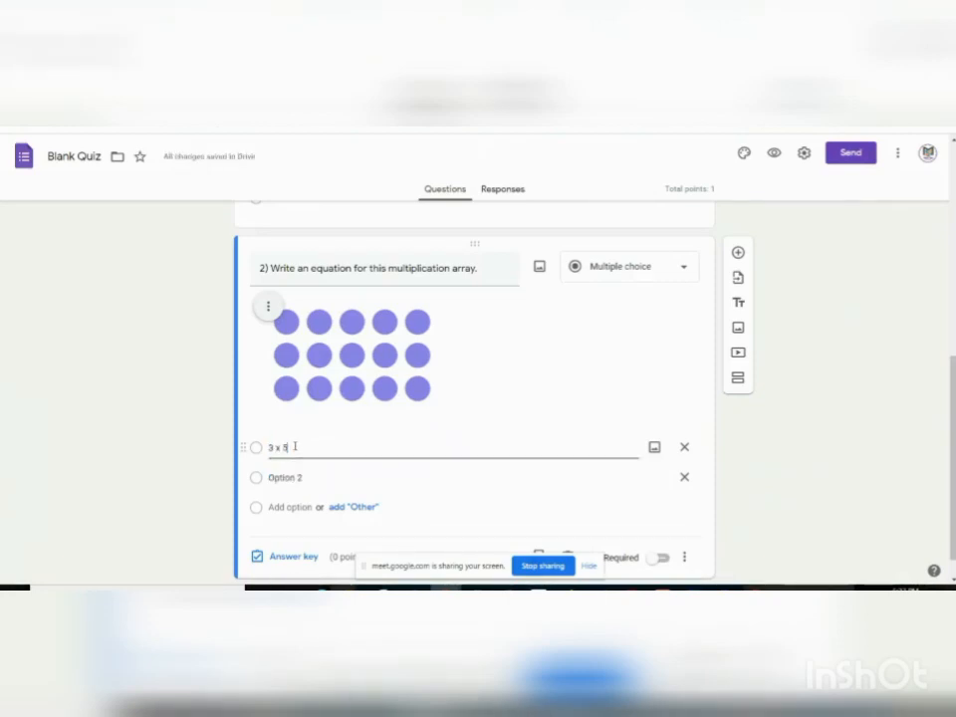
{"action": "type", "text": "=15"}
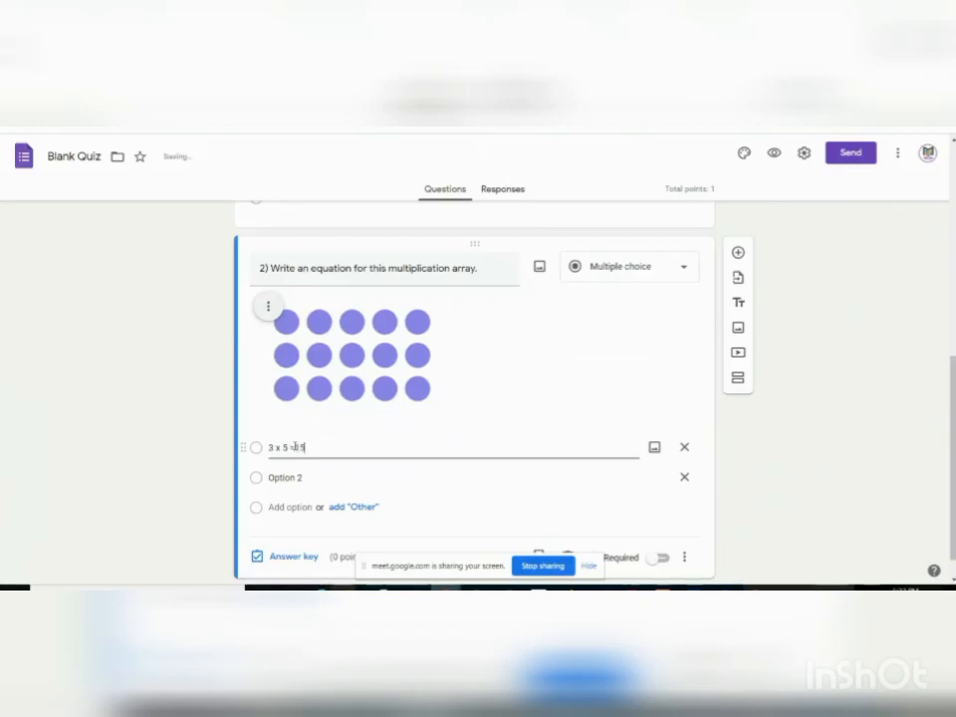
{"action": "left_click", "coordinate": [286, 478]}
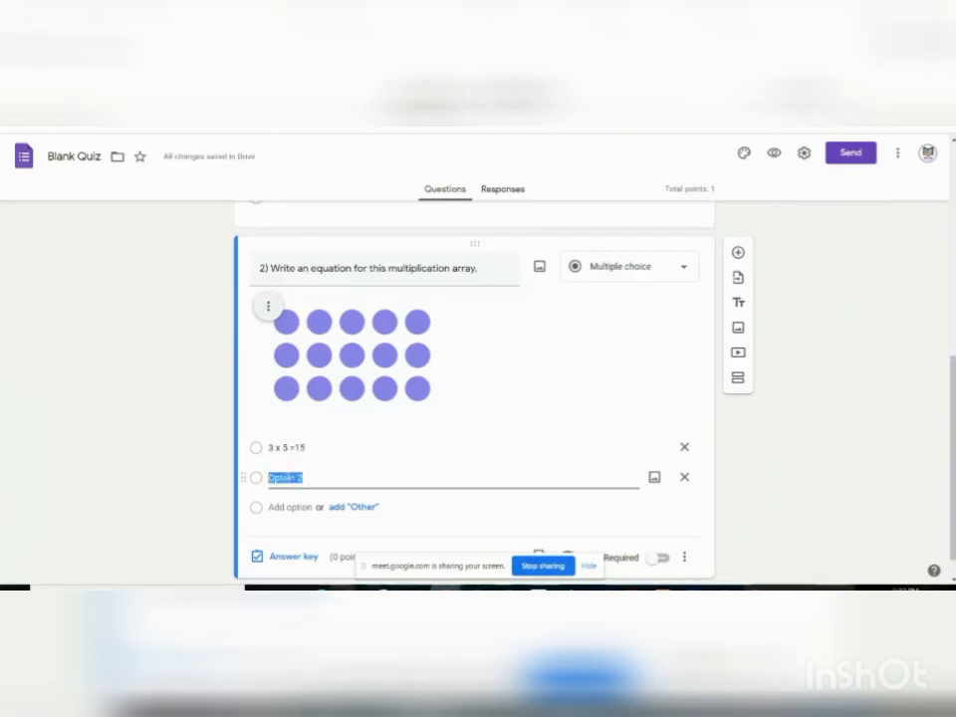
{"action": "type", "text": "3"}
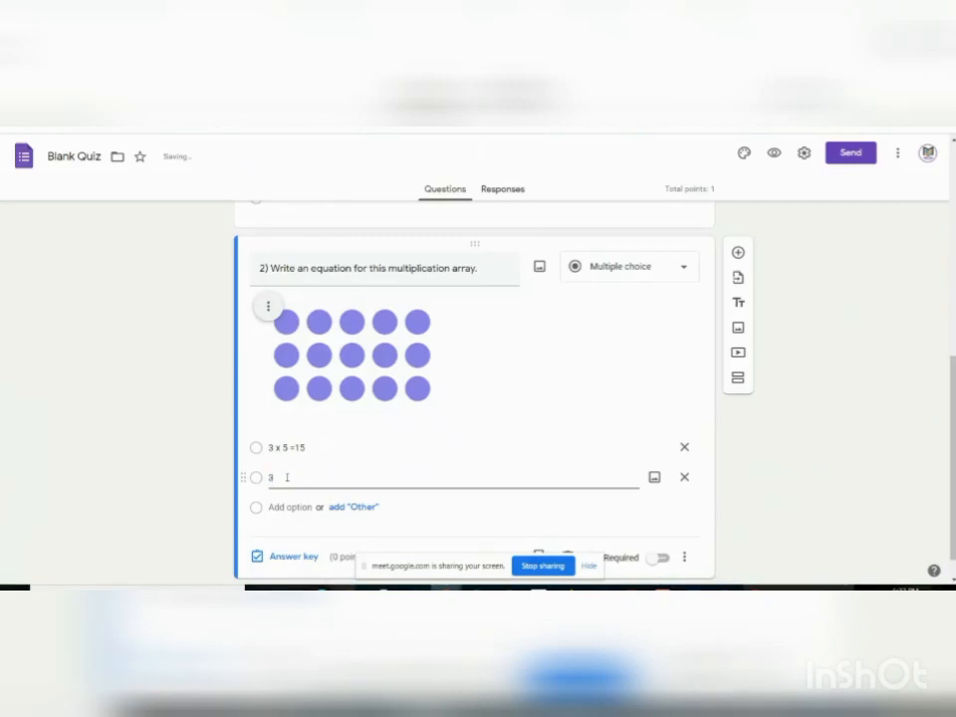
{"action": "type", "text": " x"}
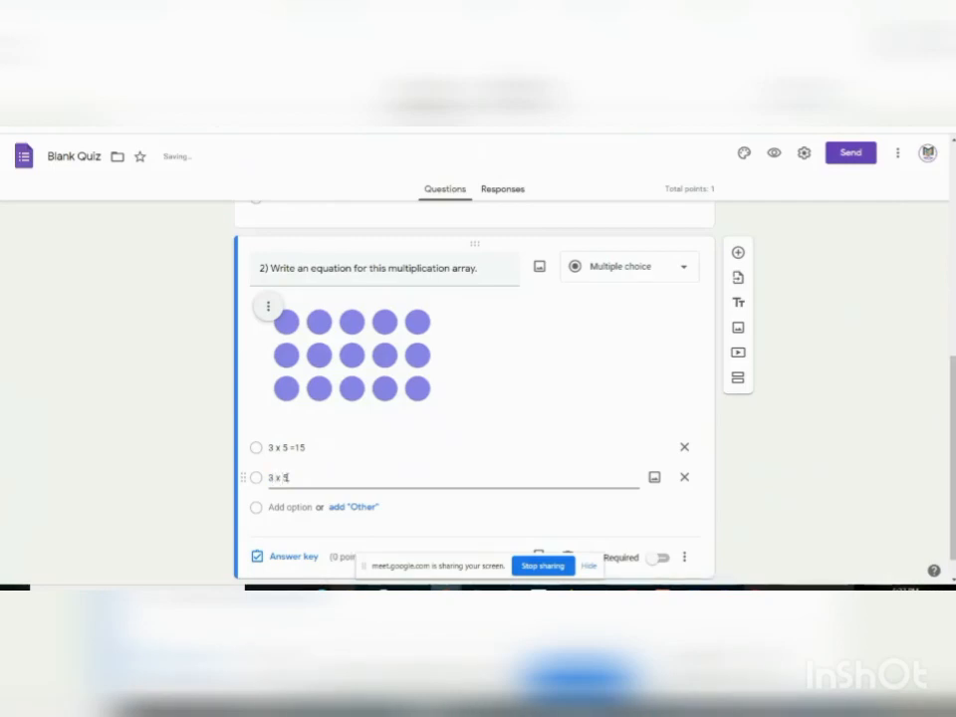
{"action": "type", "text": " 5 = 8"}
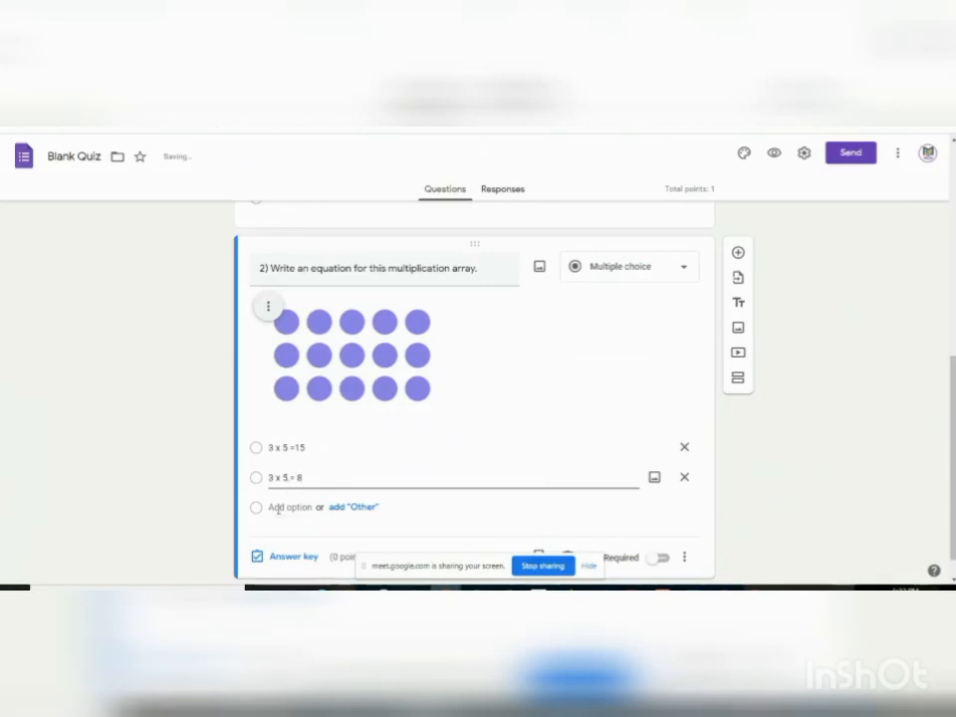
- Add "5 x3 = 16" and "5 x 4 =20" as the third and fourth answer options of question 2
{"action": "left_click", "coordinate": [278, 509]}
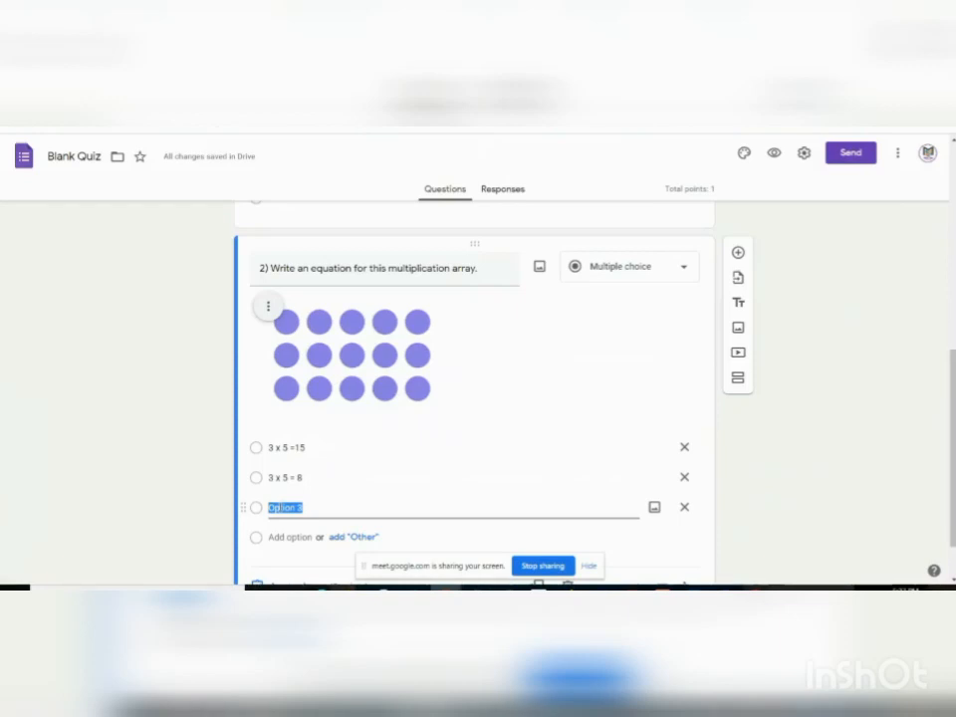
{"action": "type", "text": "3"}
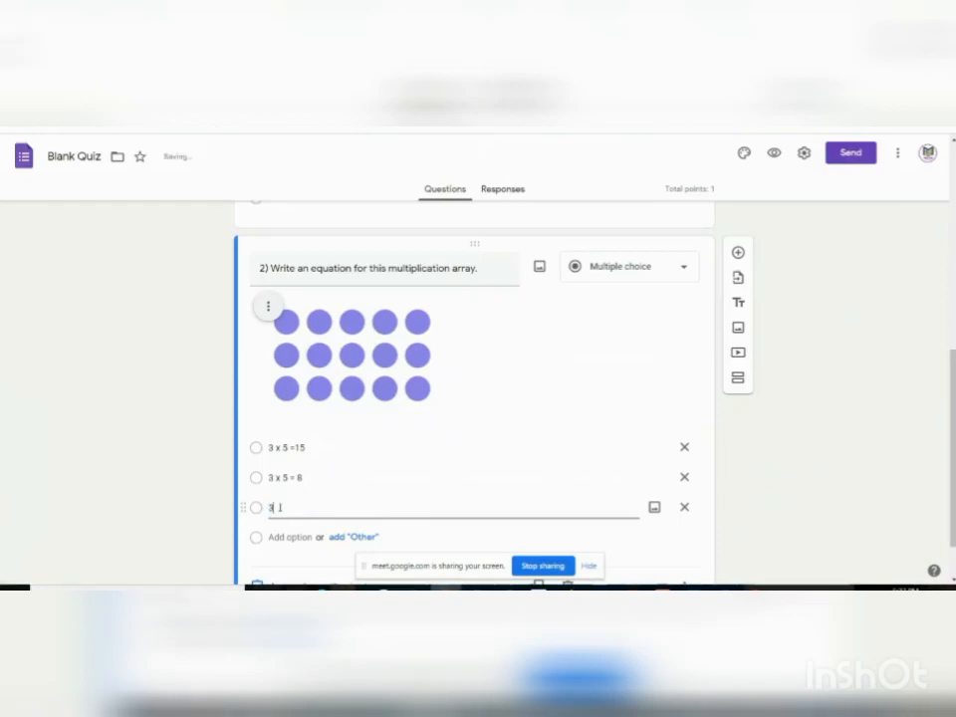
{"action": "type", "text": "3"}
{"action": "type", "text": " 3"}
{"action": "type", "text": " ="}
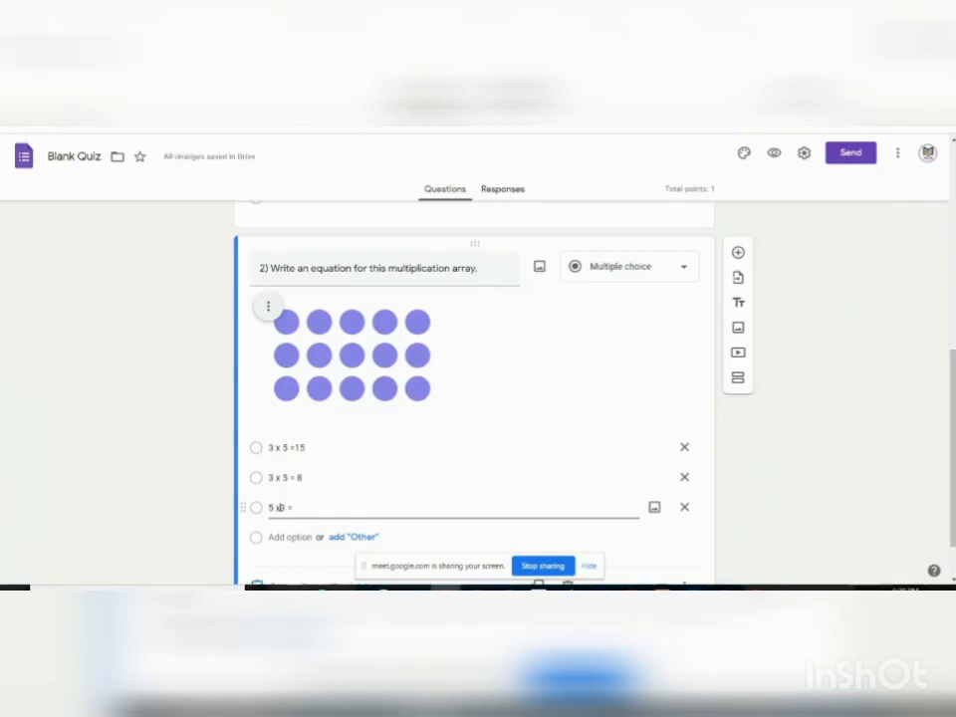
{"action": "type", "text": " 16"}
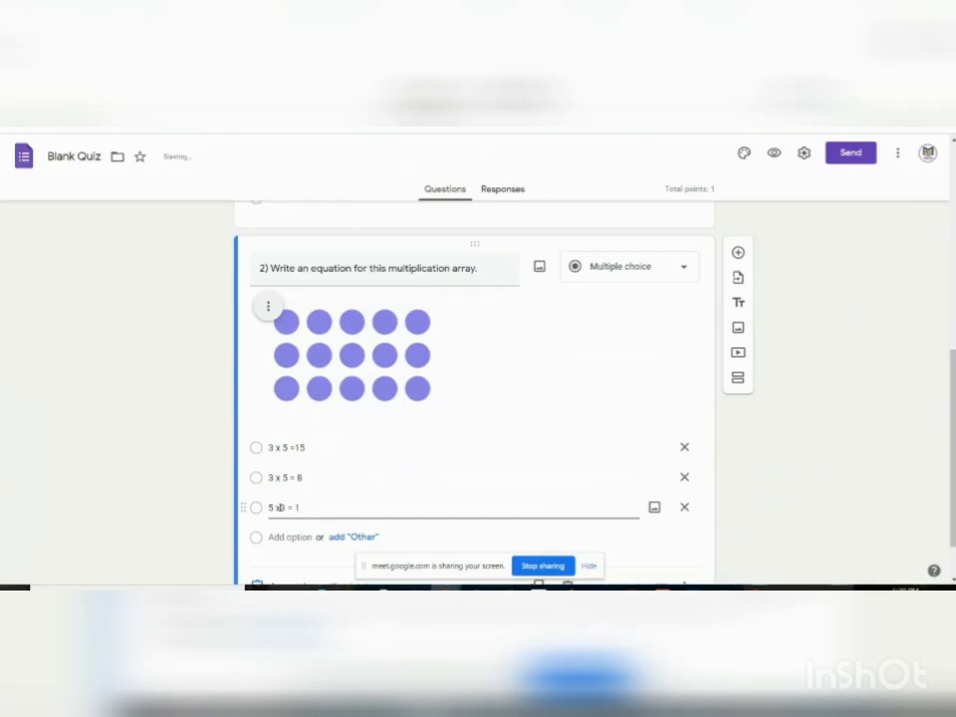
{"action": "left_click", "coordinate": [279, 537]}
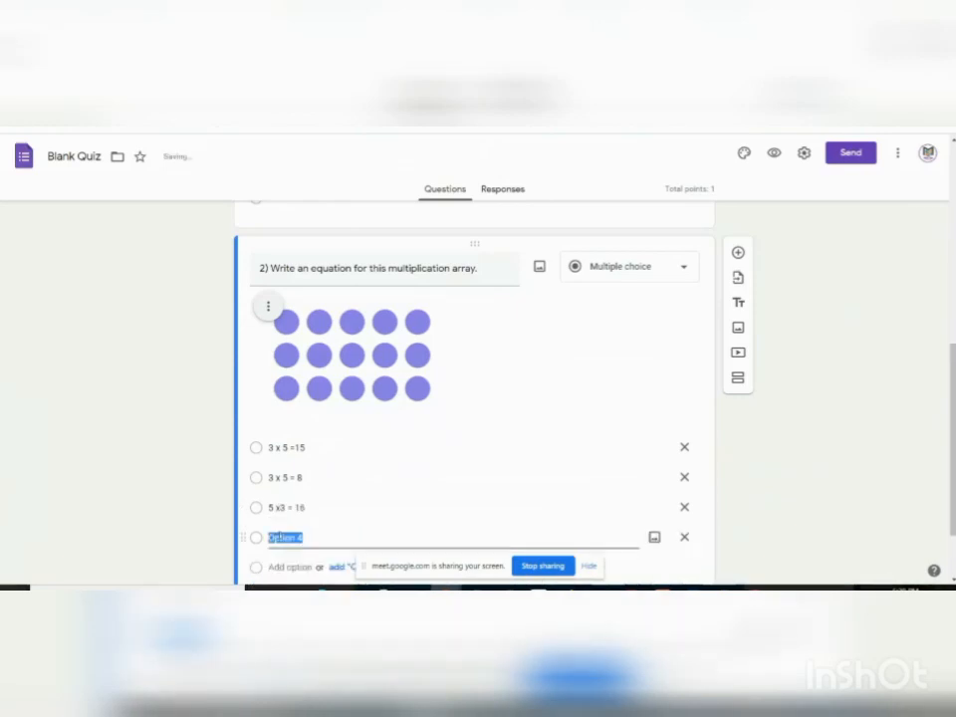
{"action": "type", "text": "5"}
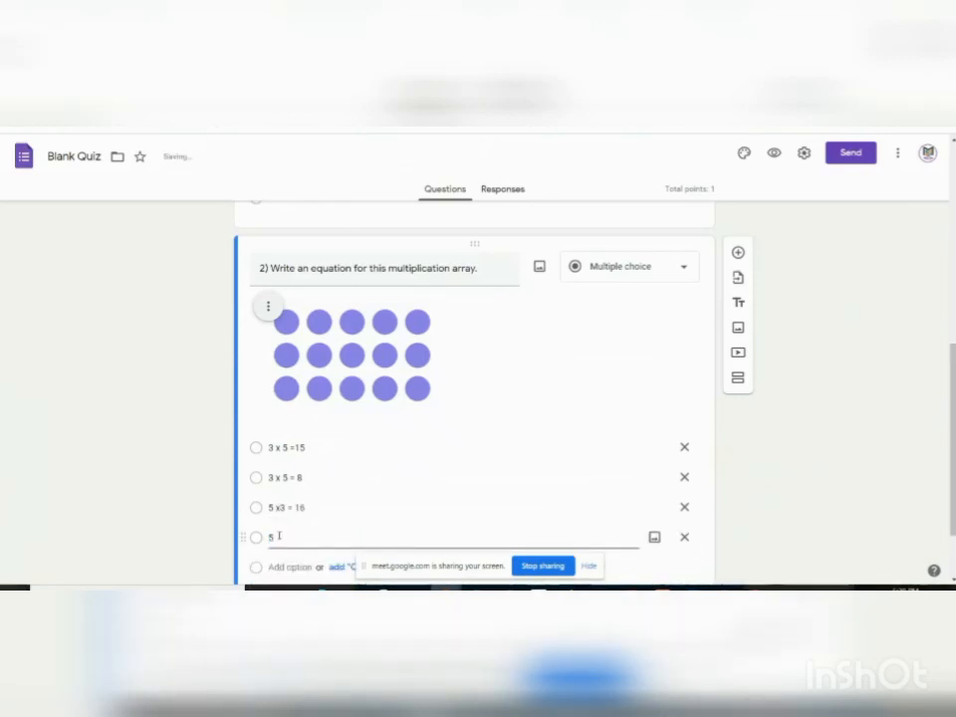
{"action": "type", "text": " x 4 =20"}
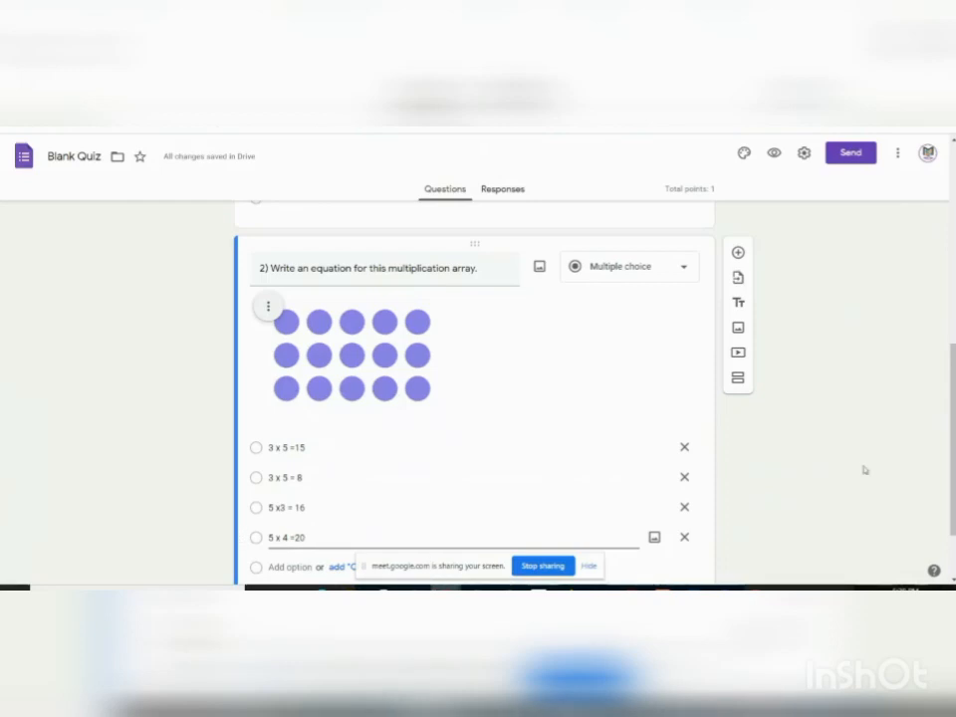
- Set the answer key of question 2 to 3 x 5 =15, worth 1 point
{"action": "scroll", "coordinate": [954, 426], "scroll_direction": "down", "scroll_amount": 2}
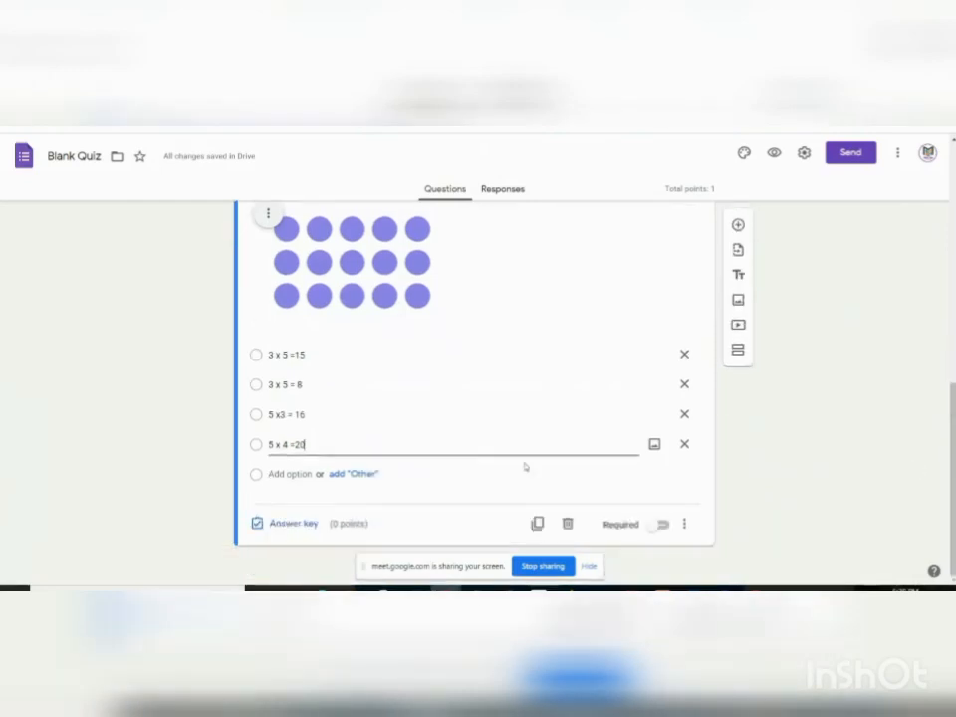
{"action": "left_click", "coordinate": [288, 531]}
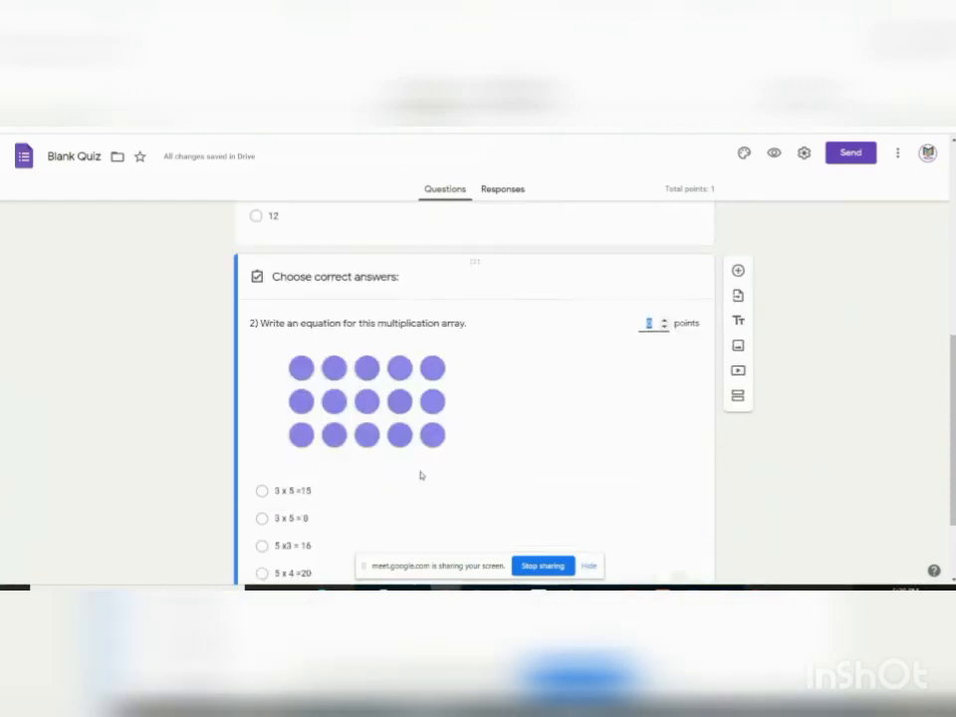
{"action": "left_click", "coordinate": [262, 492]}
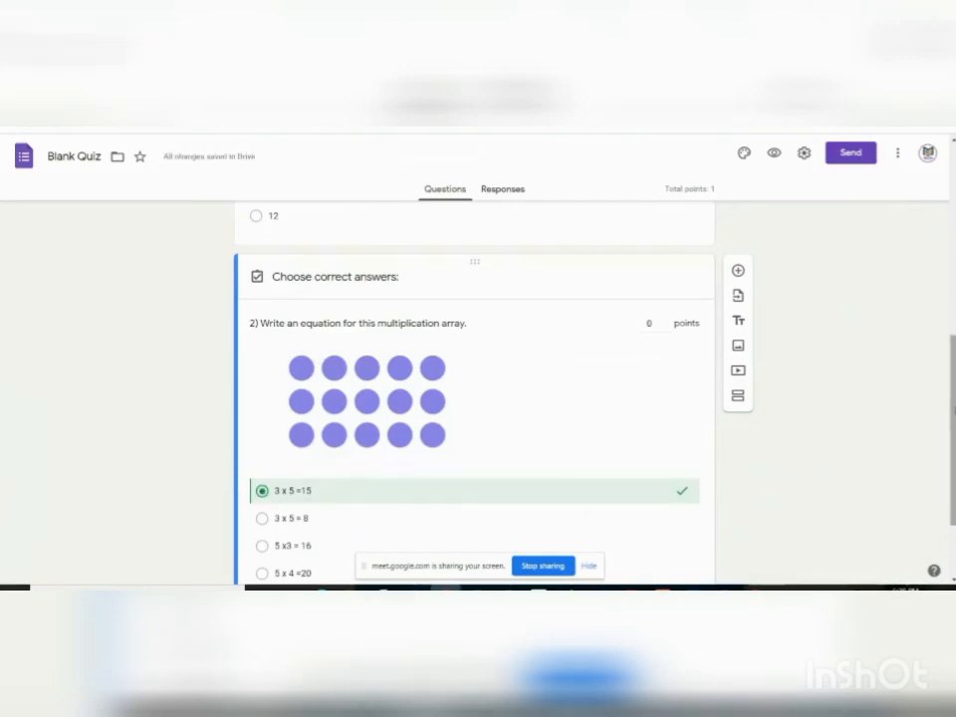
{"action": "left_click_drag", "start_coordinate": [953, 444], "coordinate": [953, 496]}
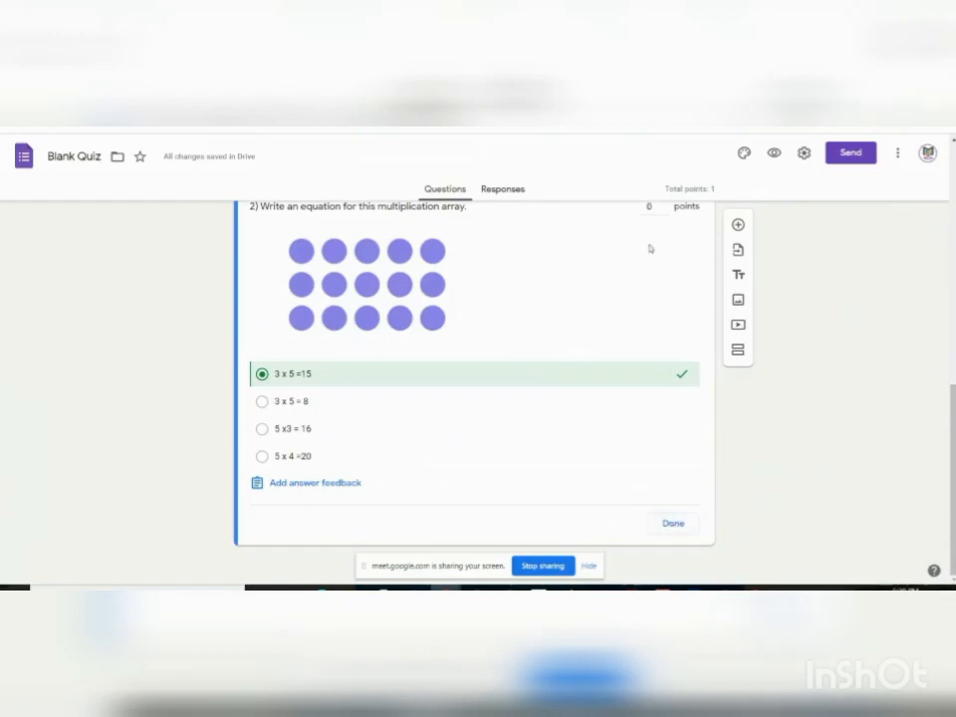
{"action": "scroll", "coordinate": [661, 303], "scroll_direction": "up", "scroll_amount": 2}
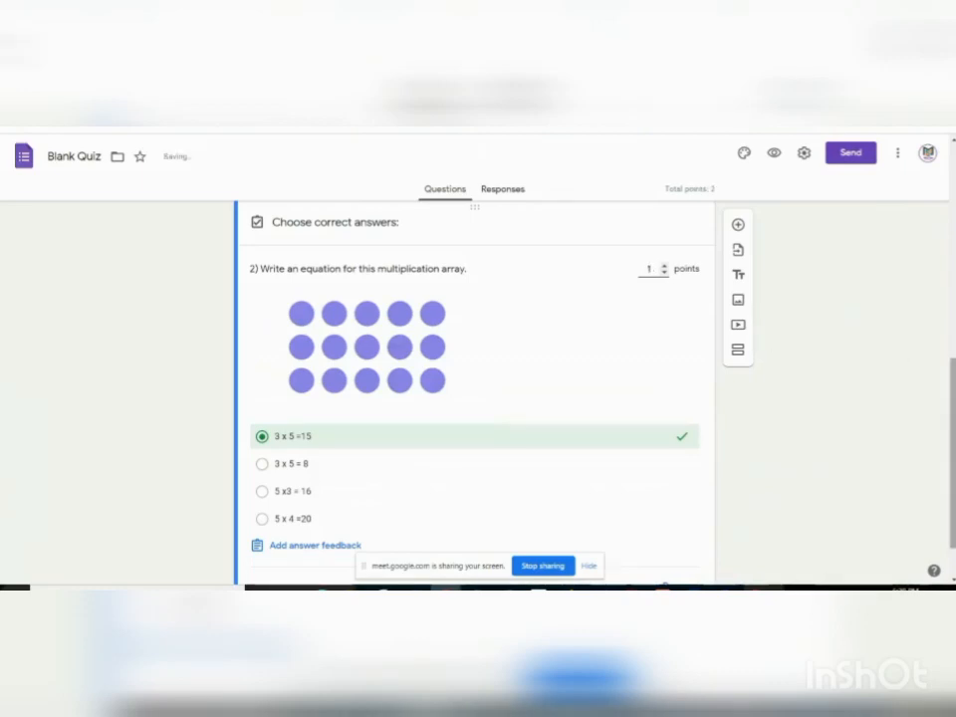
{"action": "scroll", "coordinate": [953, 392], "scroll_direction": "down", "scroll_amount": 1}
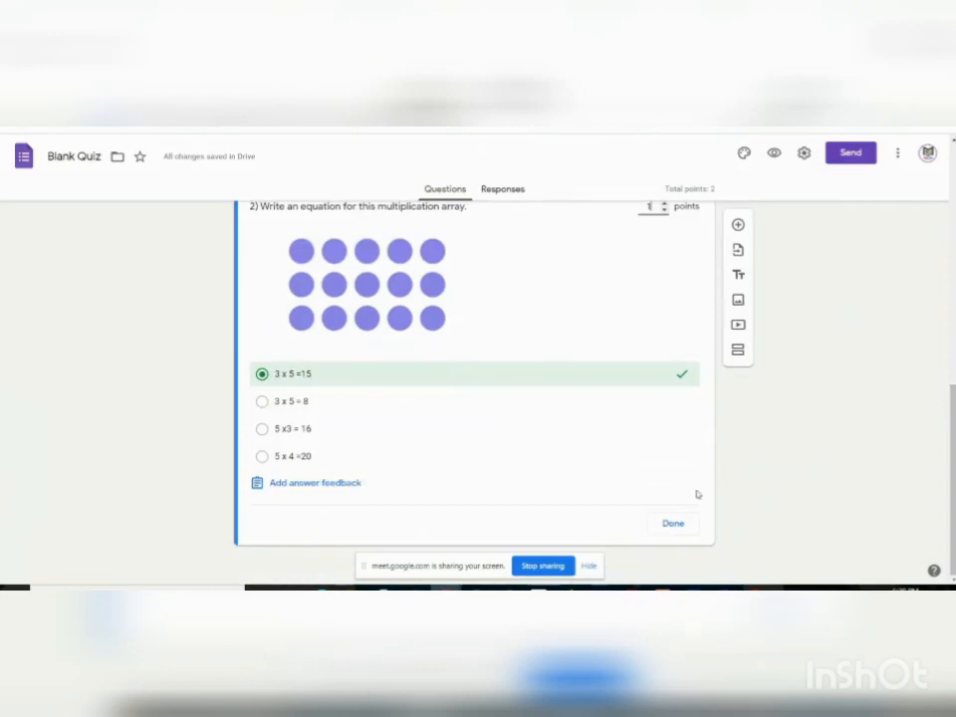
{"action": "left_click", "coordinate": [674, 525]}
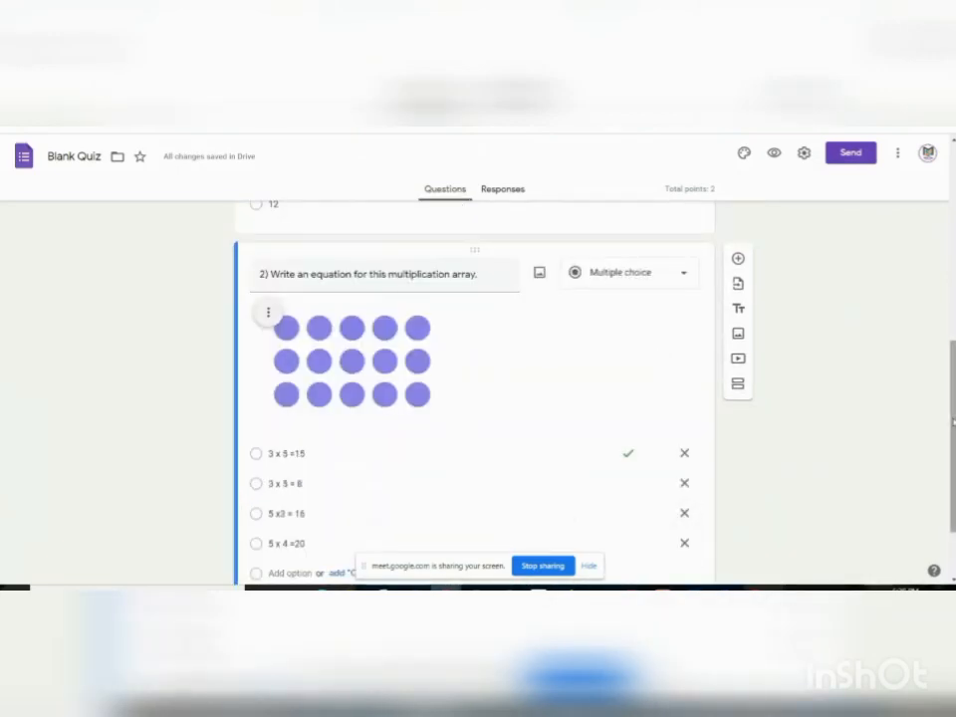
- Add a third question below question 2, number it "3)" and make it a Short answer question
{"action": "scroll", "coordinate": [949, 430], "scroll_direction": "down", "scroll_amount": 1}
{"action": "scroll", "coordinate": [474, 378], "scroll_direction": "down", "scroll_amount": 2}
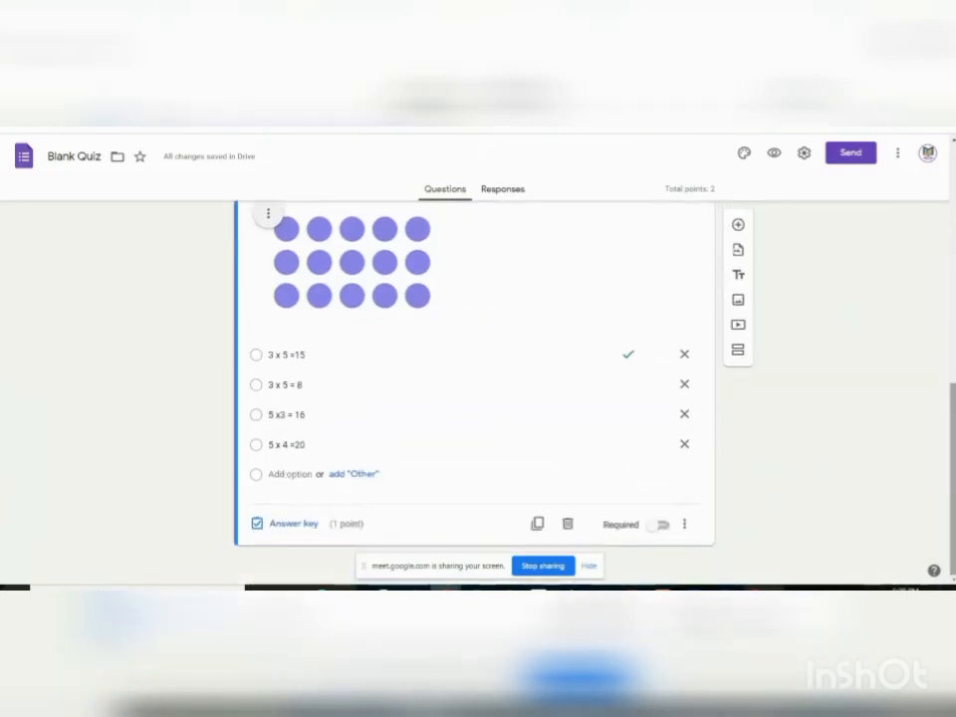
{"action": "left_click", "coordinate": [738, 227]}
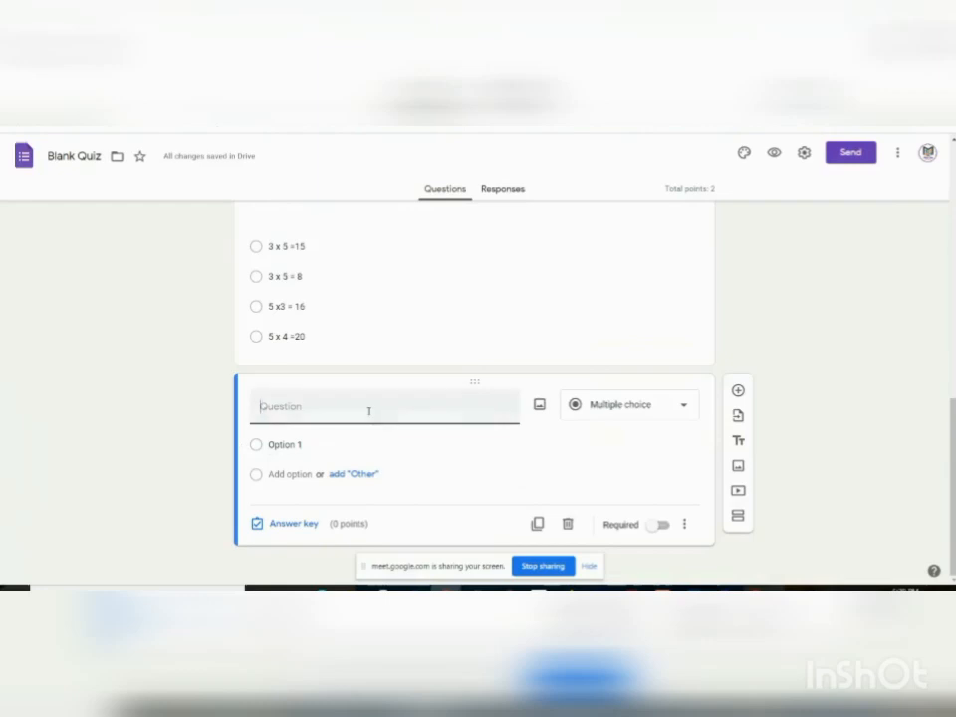
{"action": "type", "text": "3"}
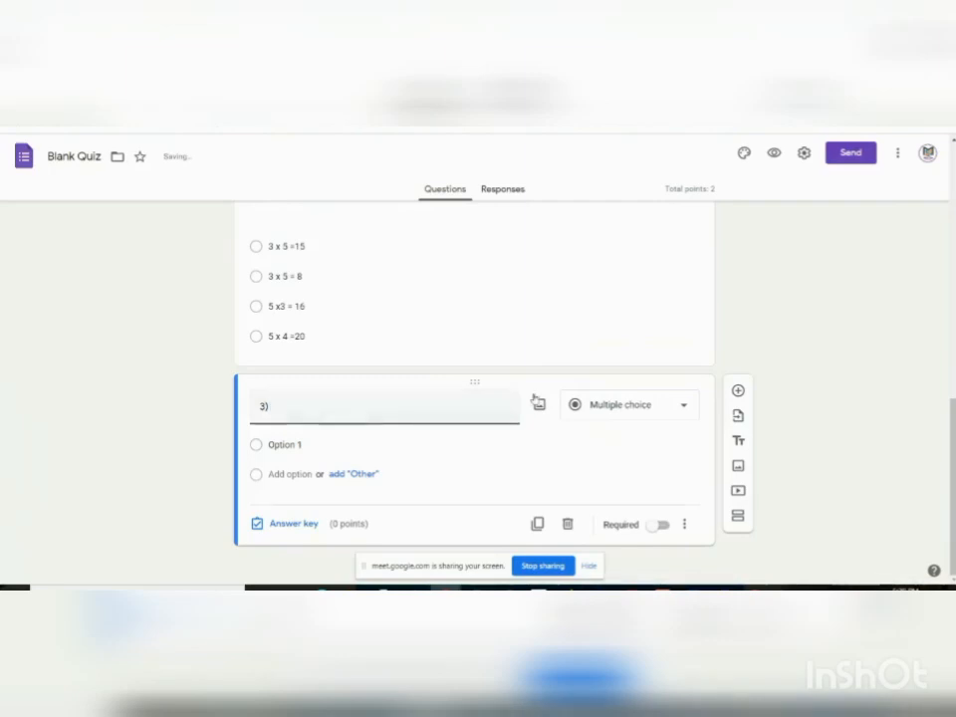
{"action": "left_click", "coordinate": [683, 411]}
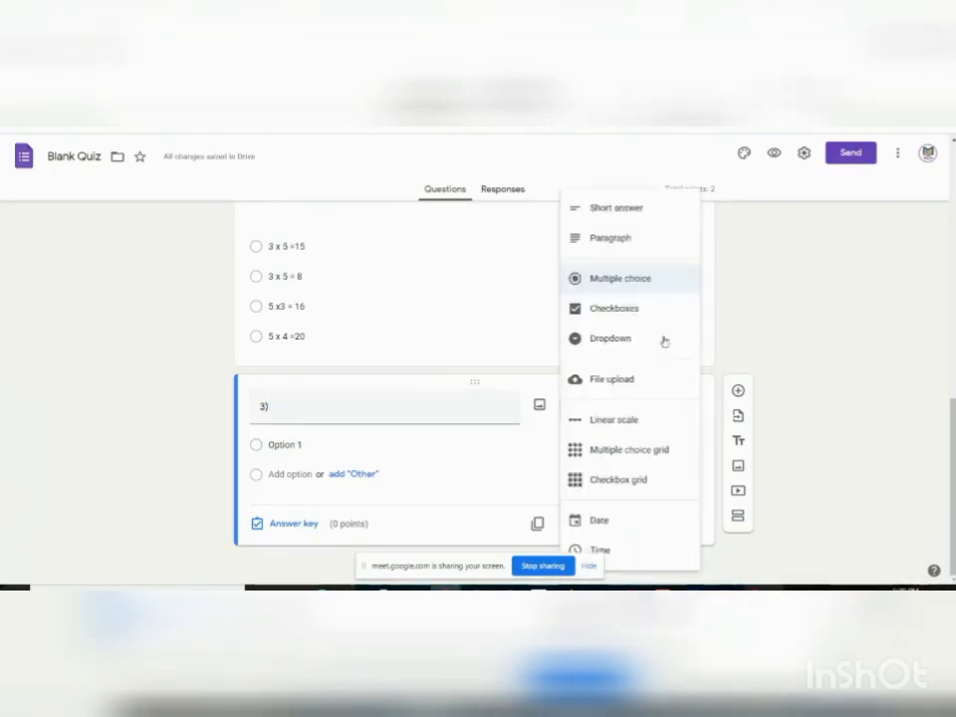
{"action": "left_click", "coordinate": [632, 213]}
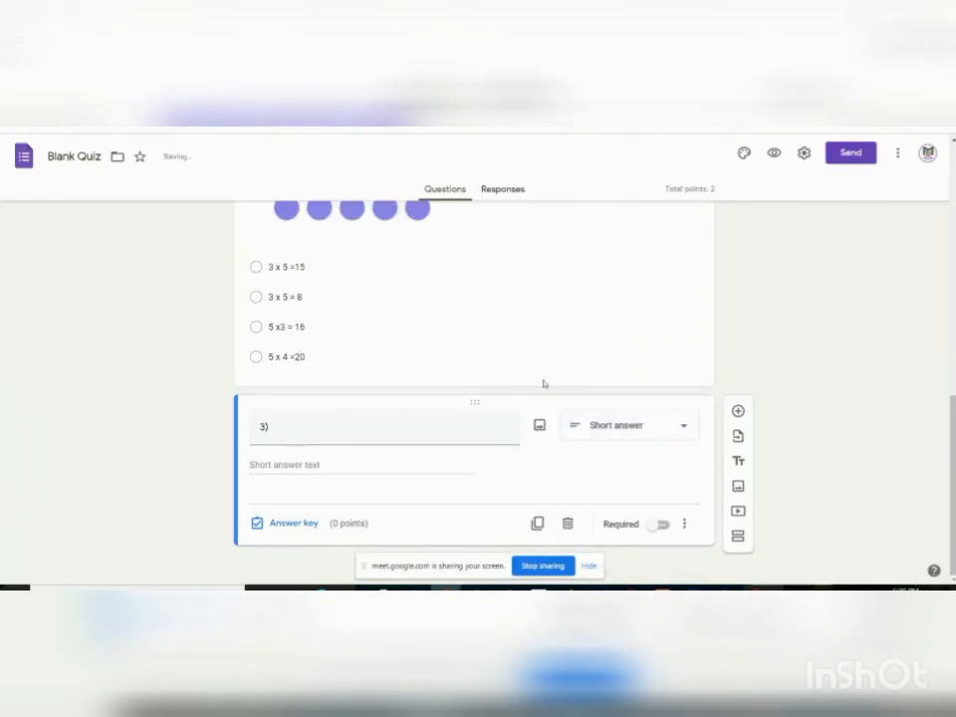
- Enter "what are the factors of 11" after the number in the third question's text
{"action": "left_click", "coordinate": [390, 433]}
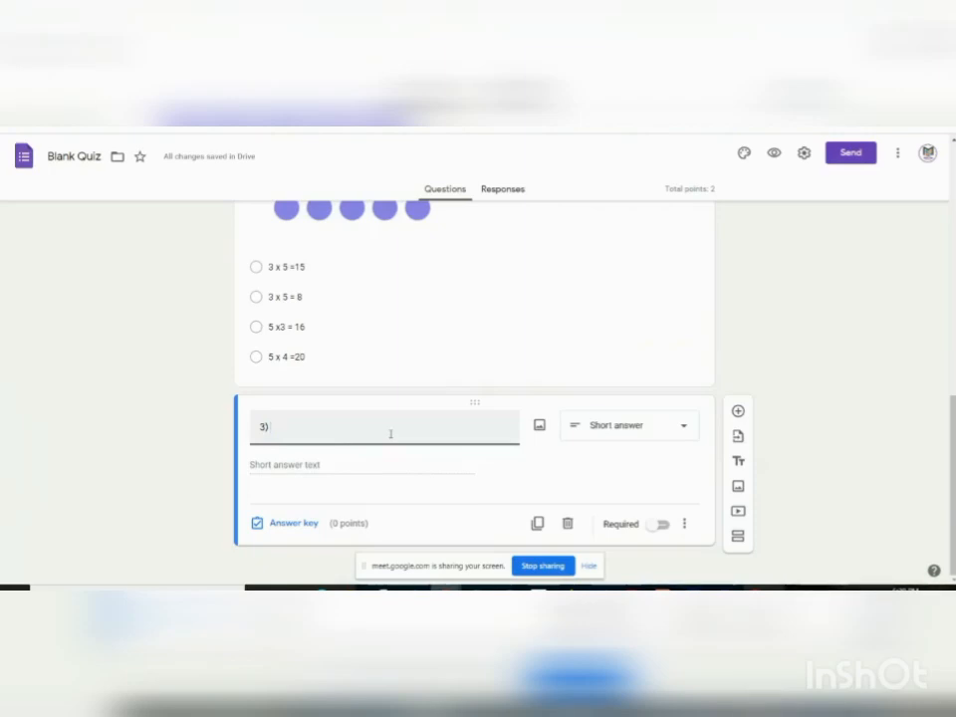
{"action": "type", "text": "hat ar"}
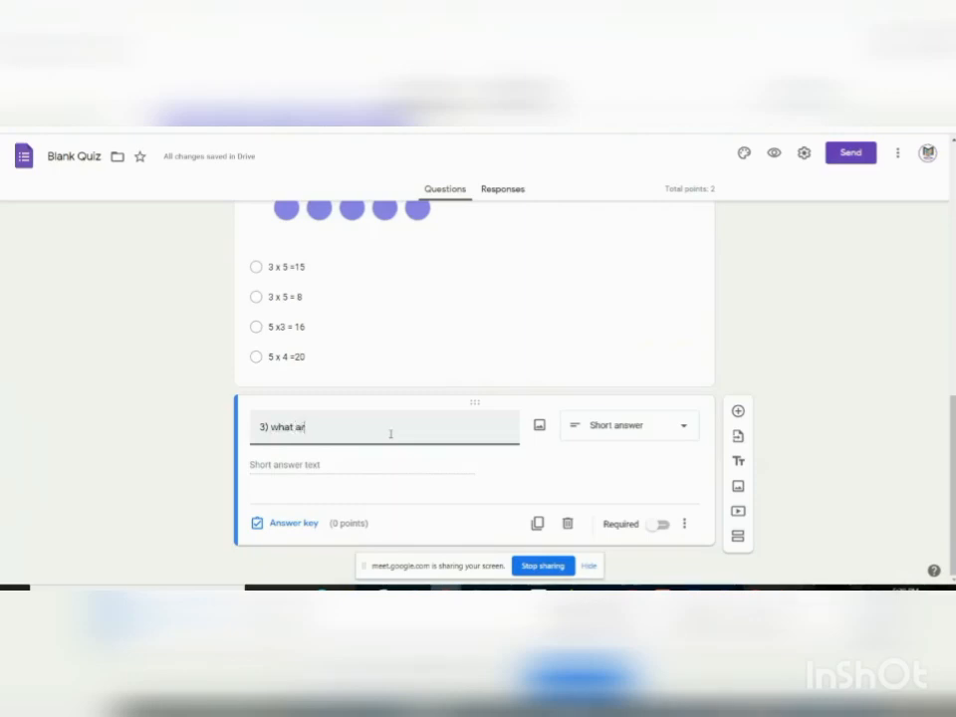
{"action": "type", "text": "e the "}
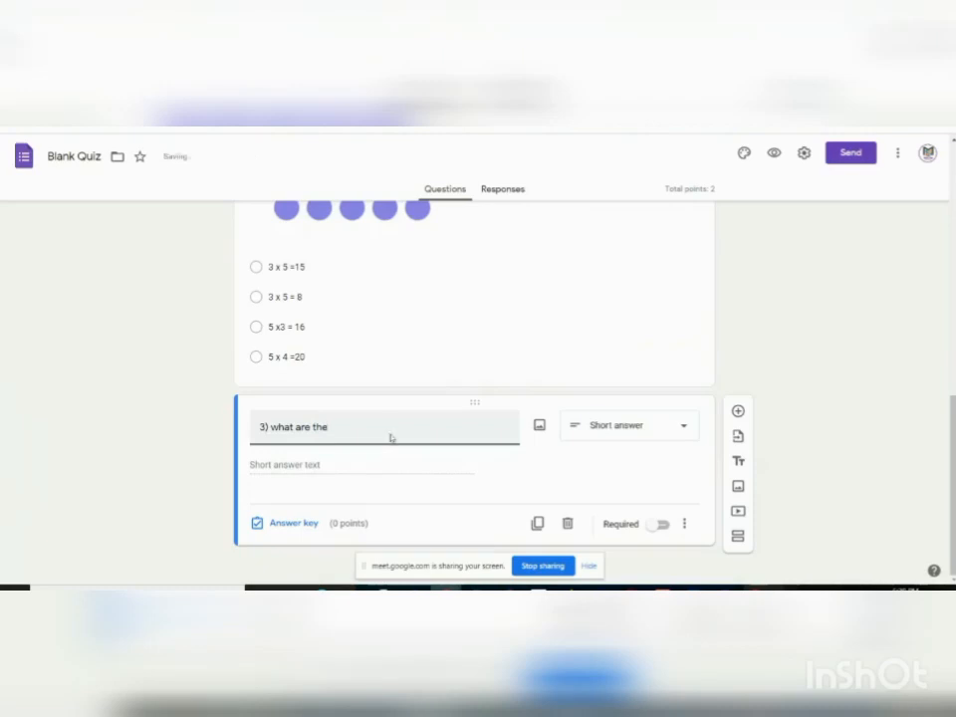
{"action": "type", "text": "facto"}
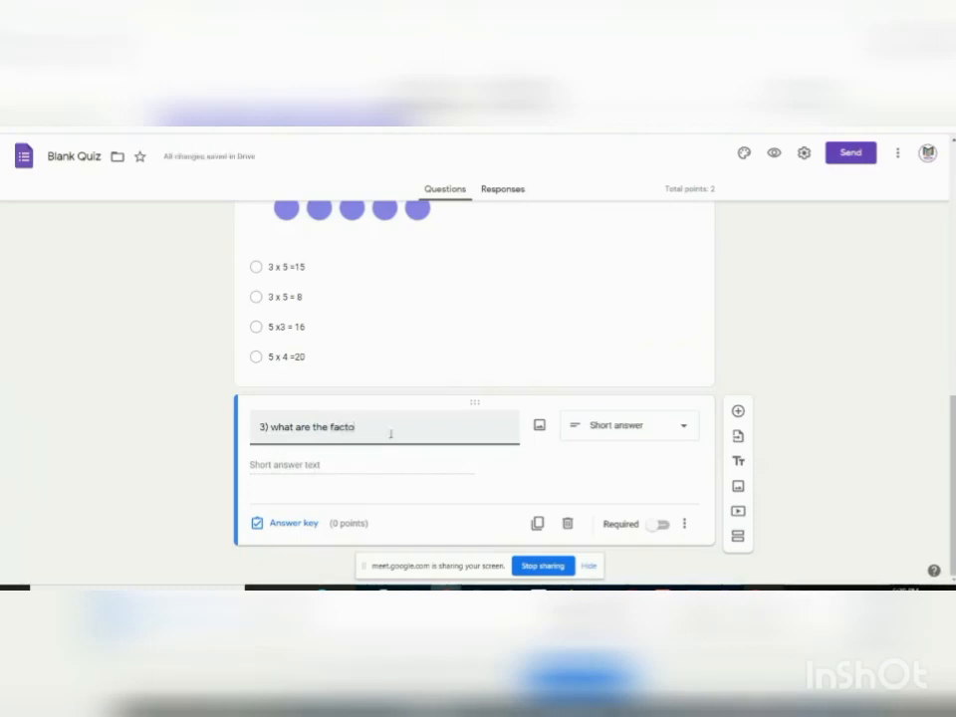
{"action": "type", "text": "rs o"}
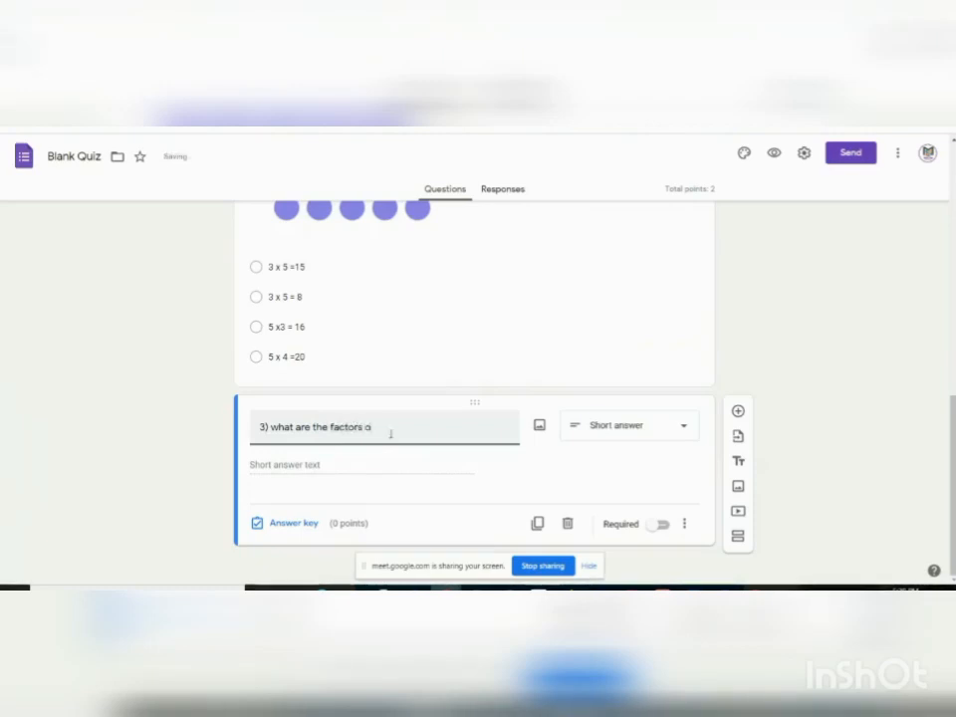
{"action": "type", "text": "f 11"}
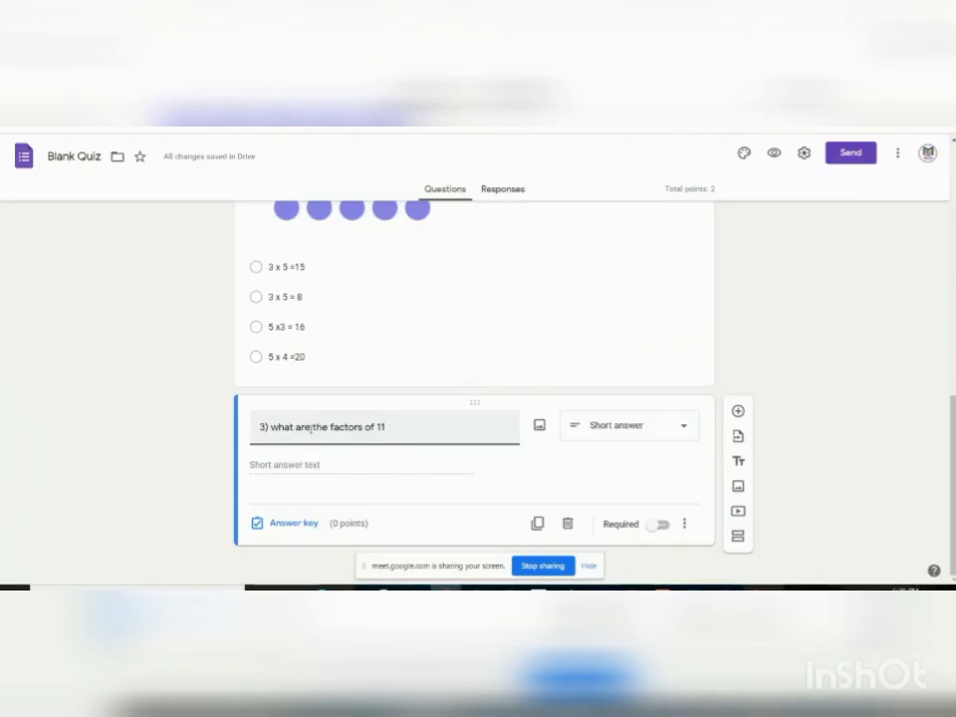
- Reword the third question's text to read "3) Write all the factors of 11."
{"action": "left_click", "coordinate": [312, 428]}
{"action": "key", "text": "BackSpace"}
{"action": "key", "text": "BackSpace"}
{"action": "key", "text": "BackSpace"}
{"action": "key", "text": "BackSpace"}
{"action": "key", "text": "BackSpace"}
{"action": "key", "text": "BackSpace"}
{"action": "key", "text": "BackSpace"}
{"action": "key", "text": "BackSpace"}
{"action": "key", "text": "BackSpace"}
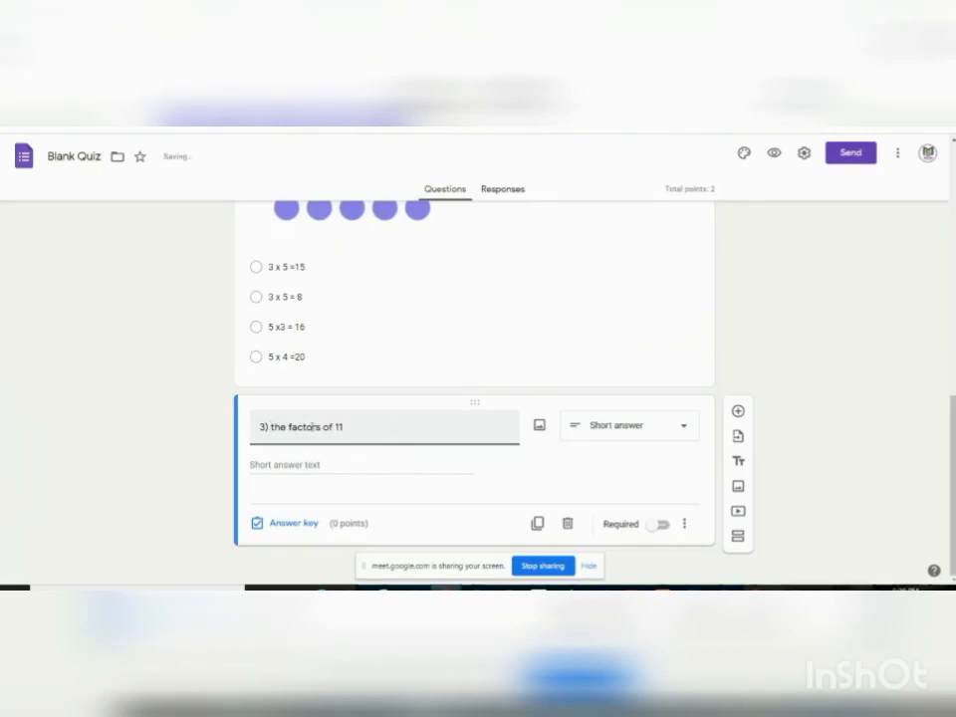
{"action": "type", "text": "Writ"}
{"action": "type", "text": "e "}
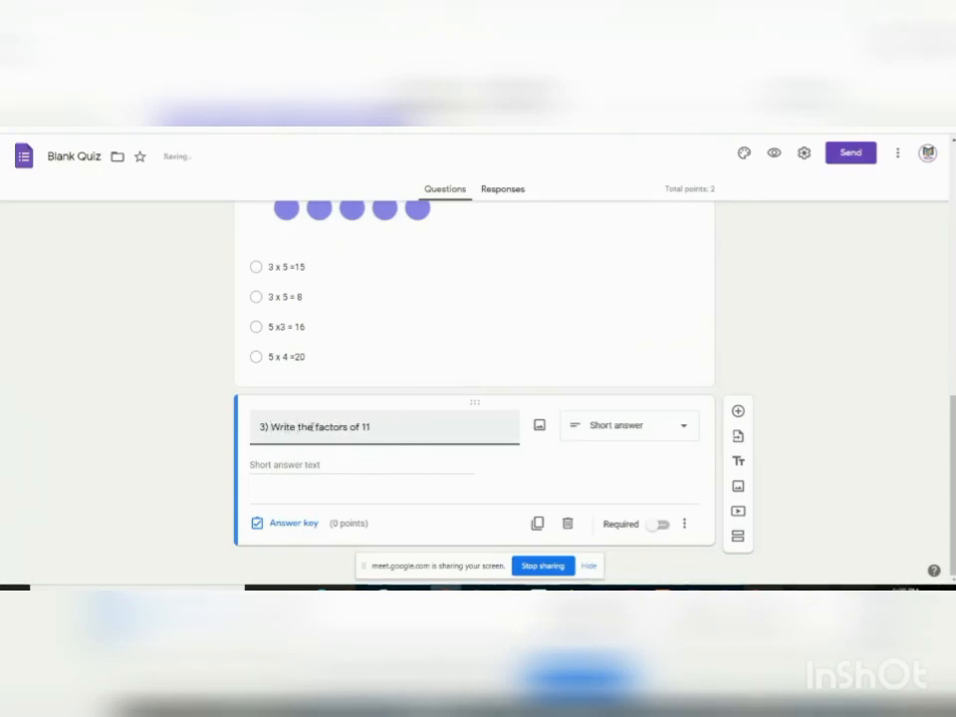
{"action": "type", "text": "all the"}
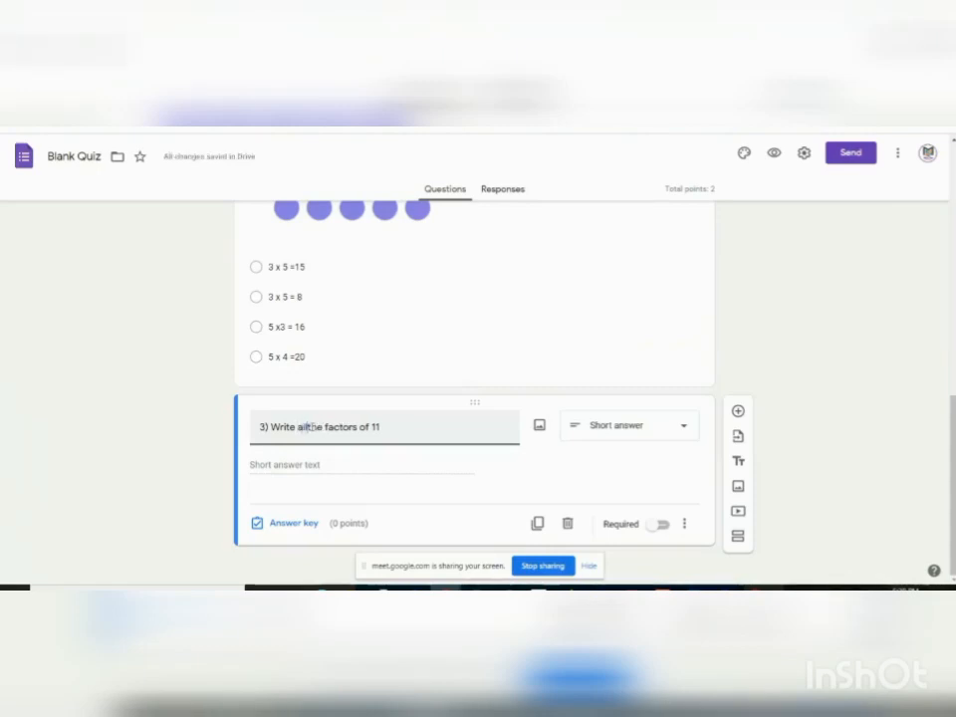
{"action": "left_click", "coordinate": [383, 427]}
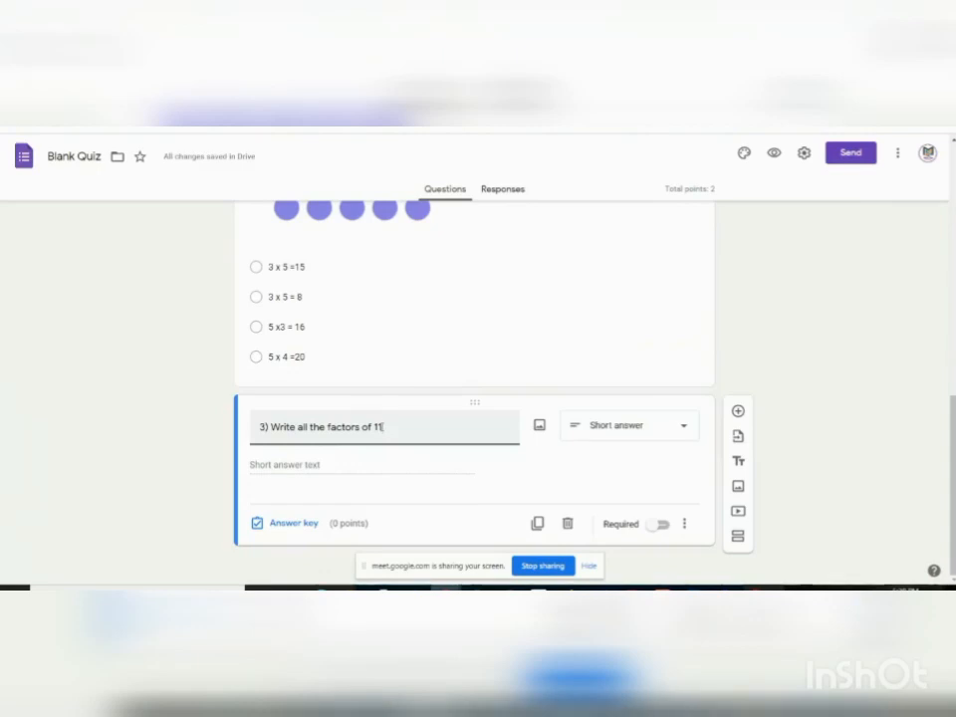
{"action": "type", "text": "."}
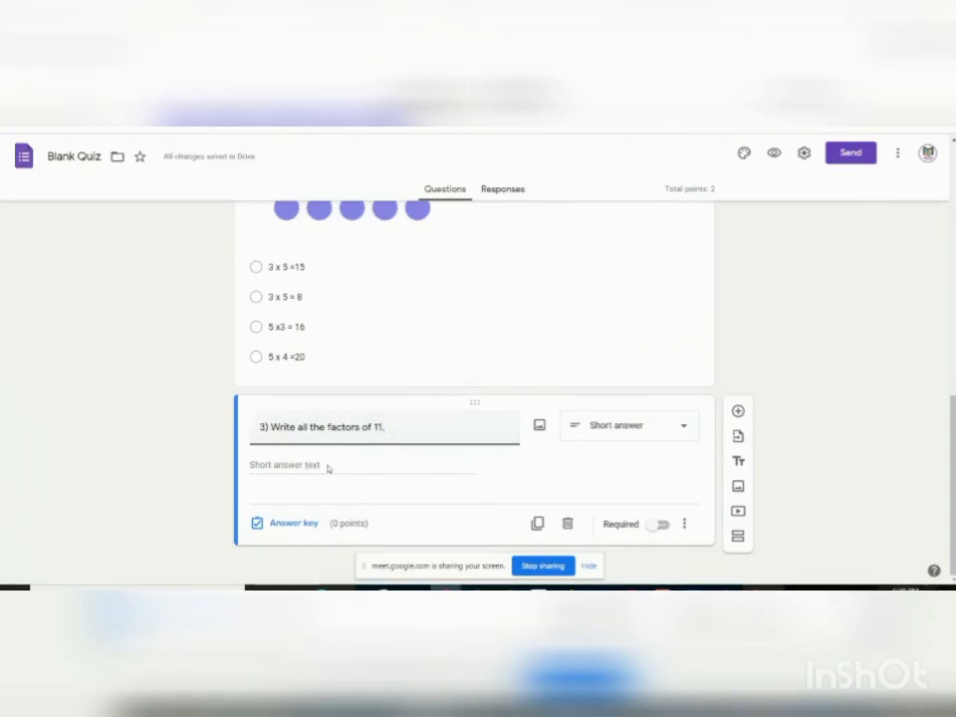
- Set the answer key of question 3 to "1 and 11", worth 2 points
{"action": "left_click", "coordinate": [306, 524]}
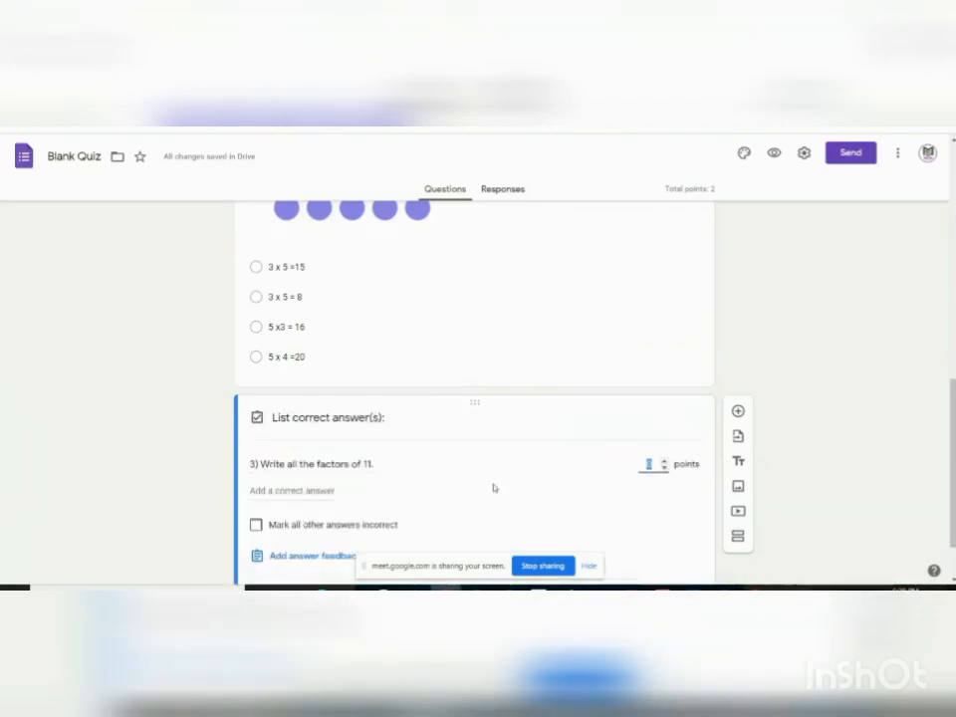
{"action": "left_click", "coordinate": [650, 463]}
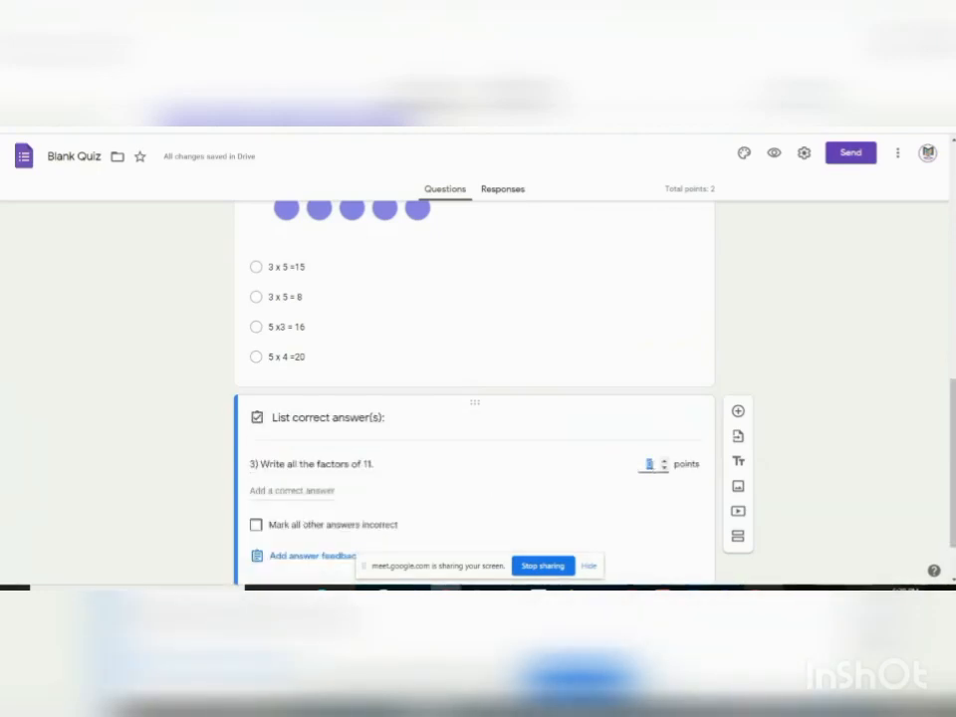
{"action": "type", "text": "2"}
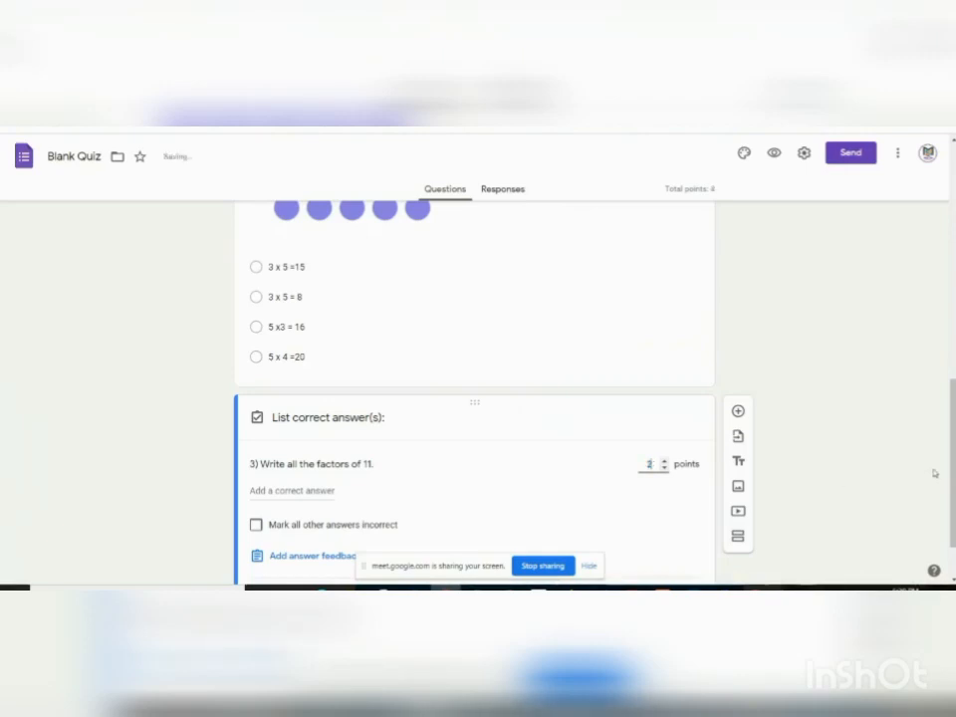
{"action": "scroll", "coordinate": [934, 474], "scroll_direction": "down", "scroll_amount": 1}
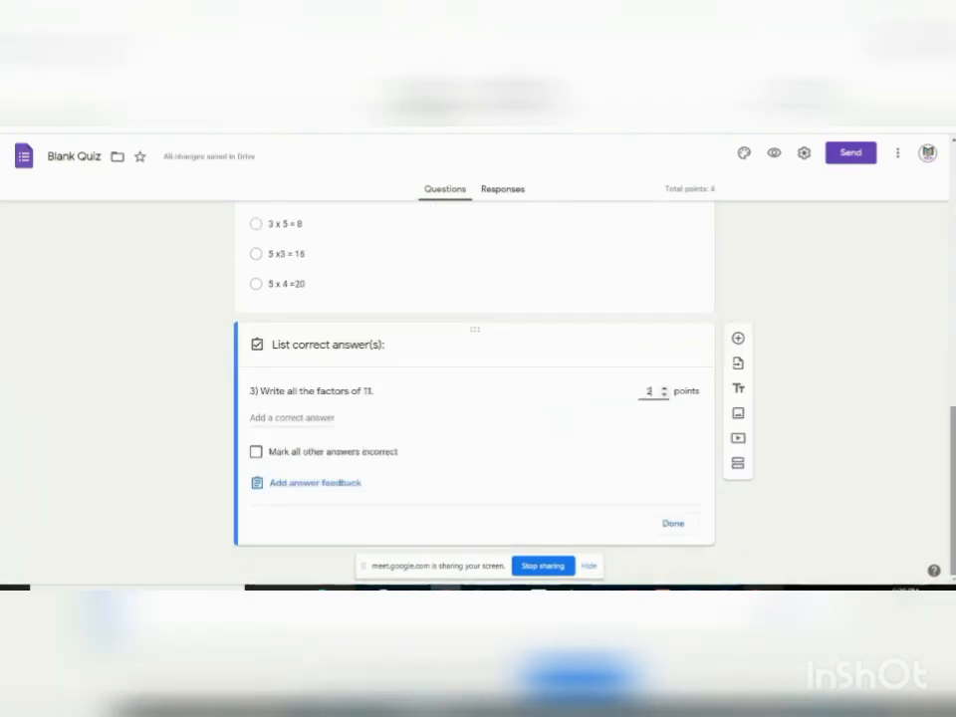
{"action": "left_click", "coordinate": [292, 418]}
{"action": "type", "text": "1"}
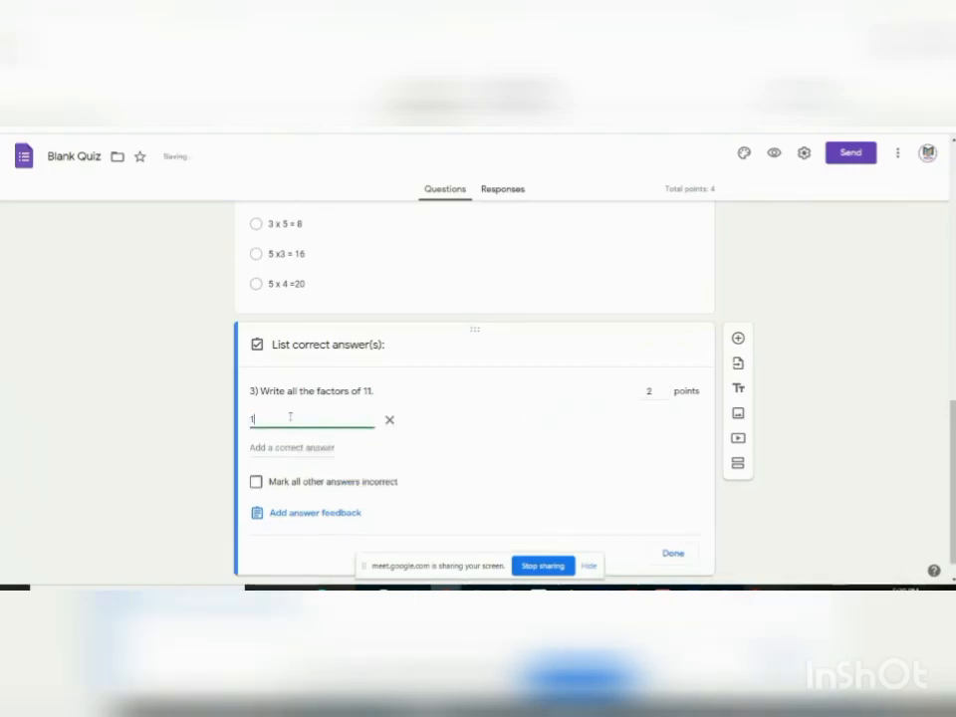
{"action": "type", "text": " and 11"}
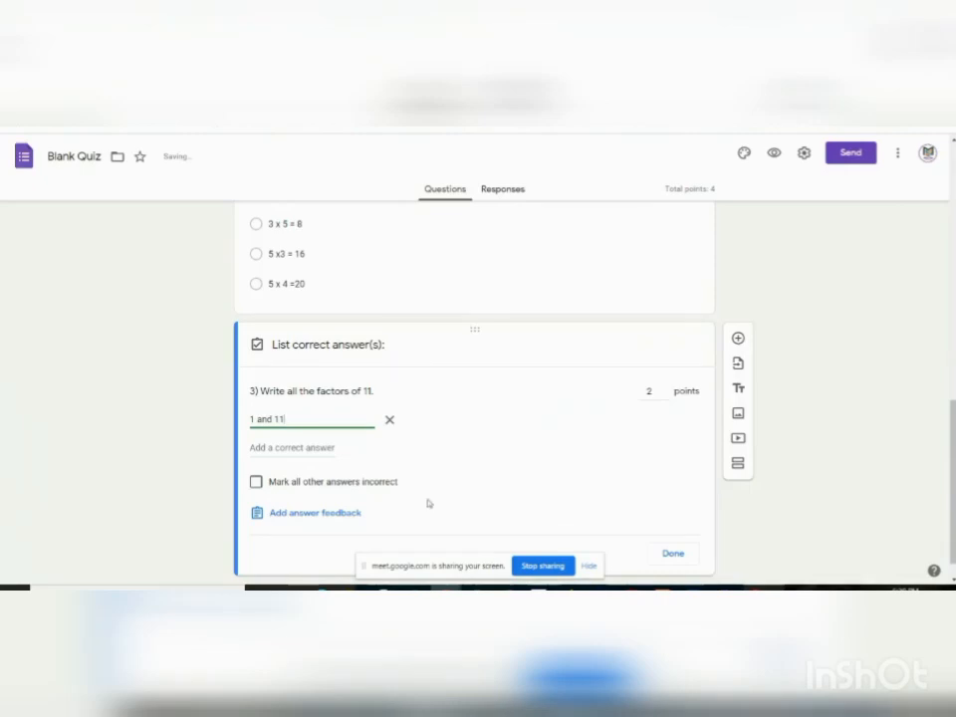
{"action": "left_click", "coordinate": [673, 554]}
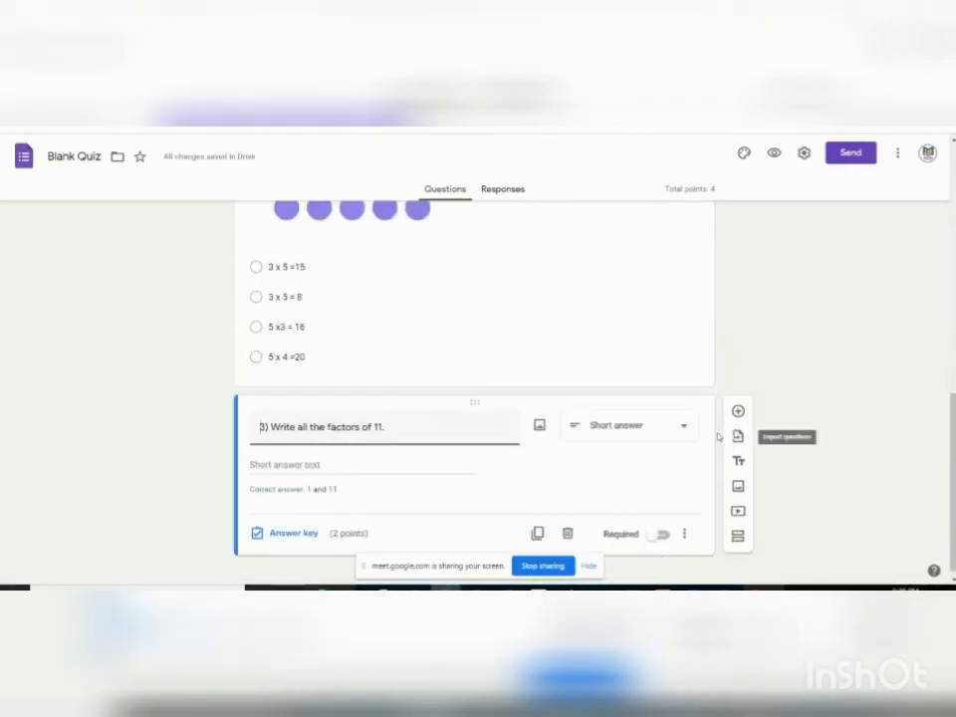
- Add a fourth question of the File upload type and allow respondents to upload files to Drive
{"action": "left_click", "coordinate": [738, 412]}
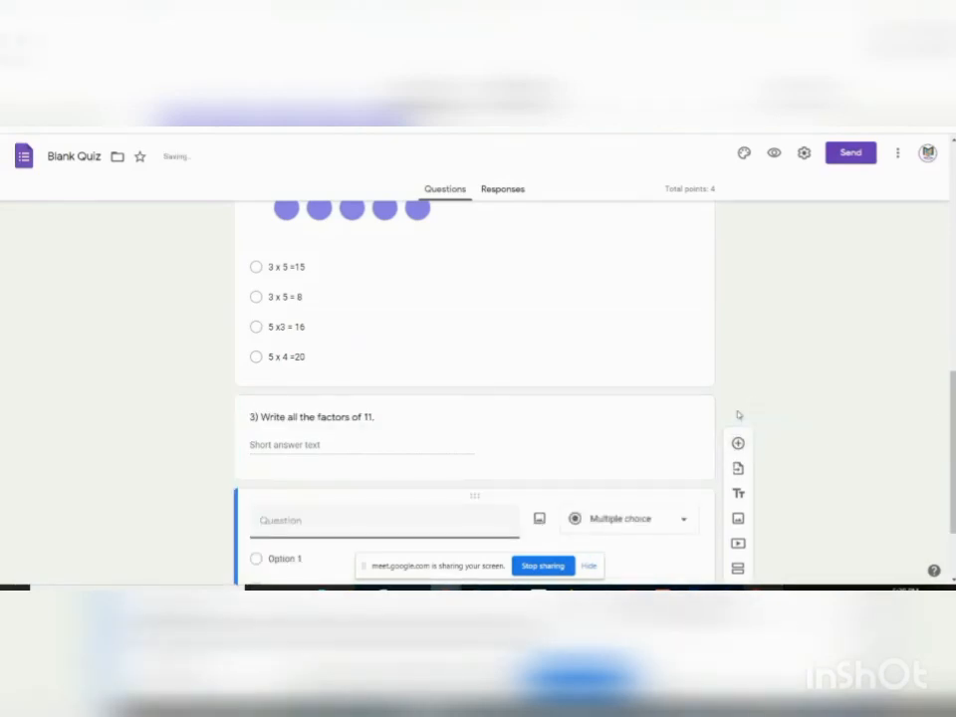
{"action": "left_click_drag", "start_coordinate": [954, 448], "coordinate": [953, 491]}
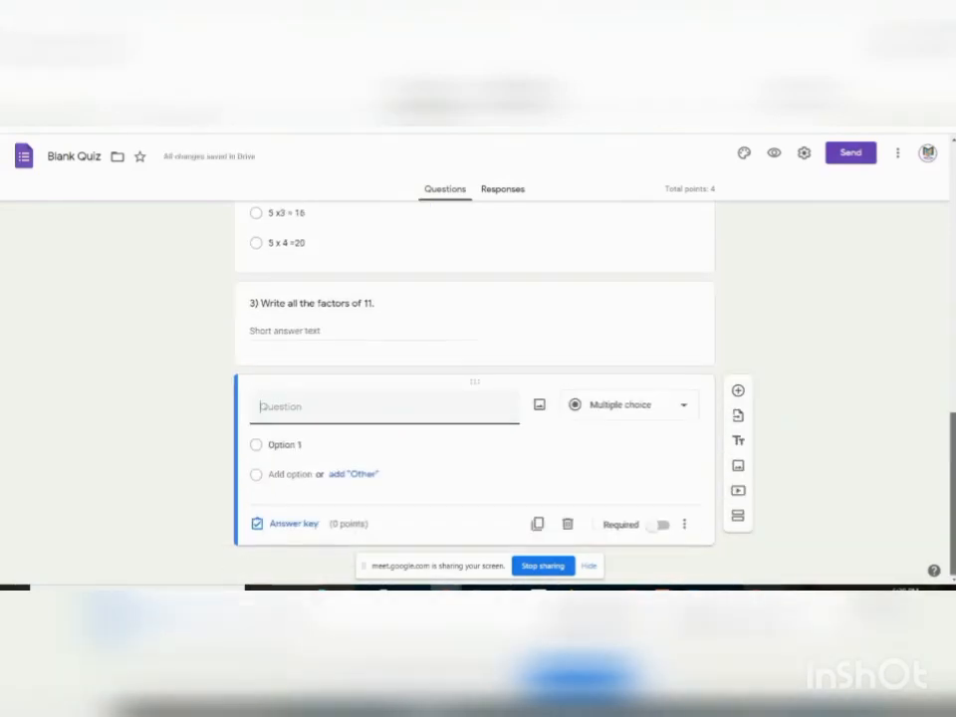
{"action": "left_click", "coordinate": [681, 407]}
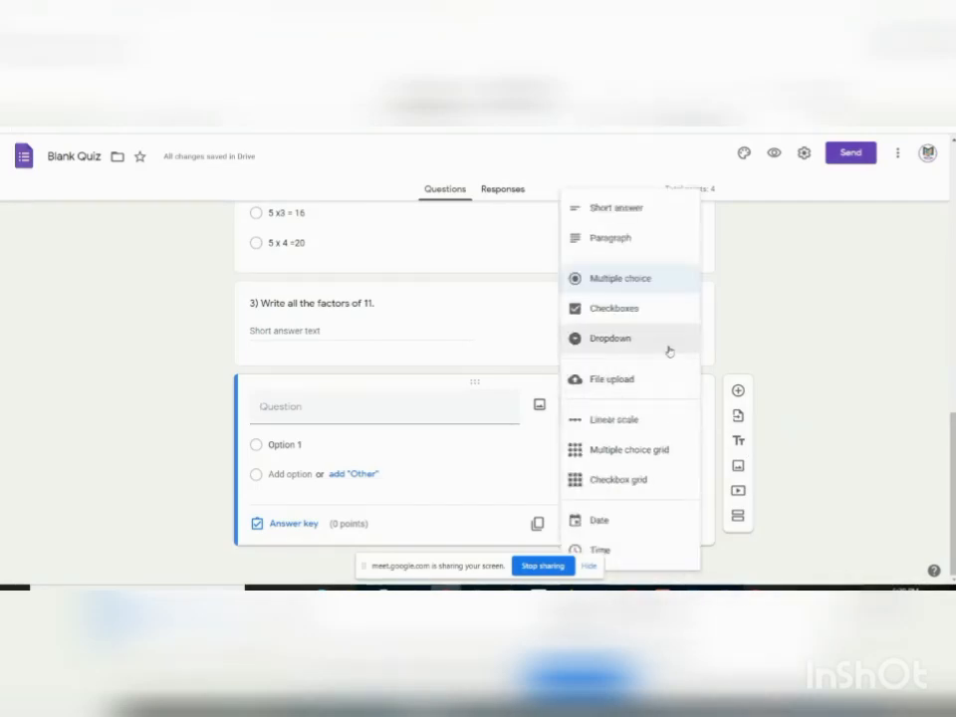
{"action": "left_click", "coordinate": [624, 239]}
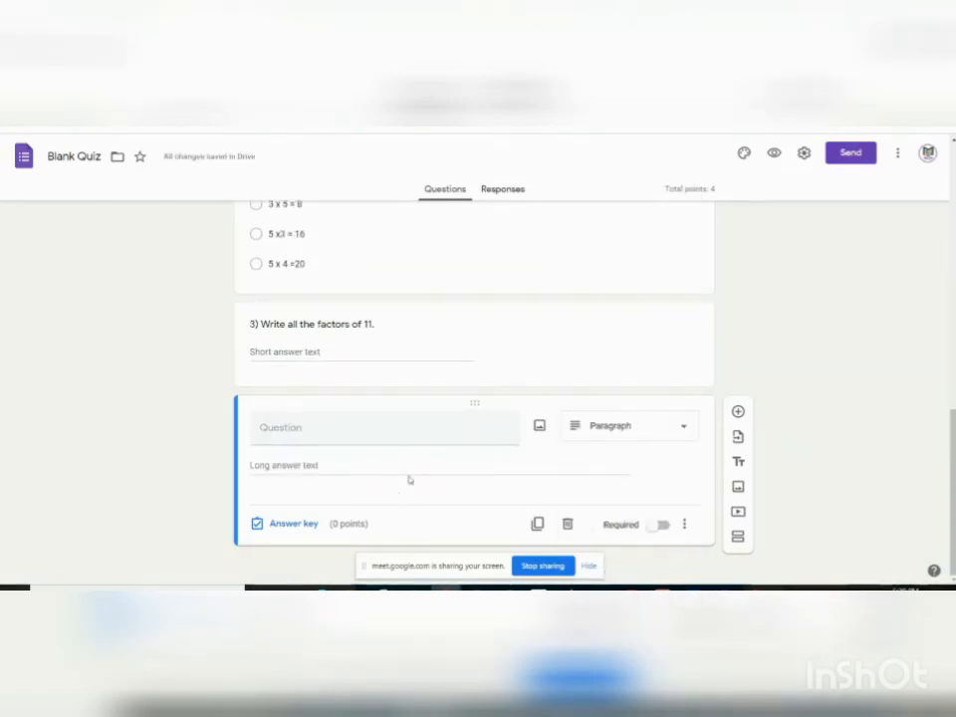
{"action": "left_click", "coordinate": [682, 430]}
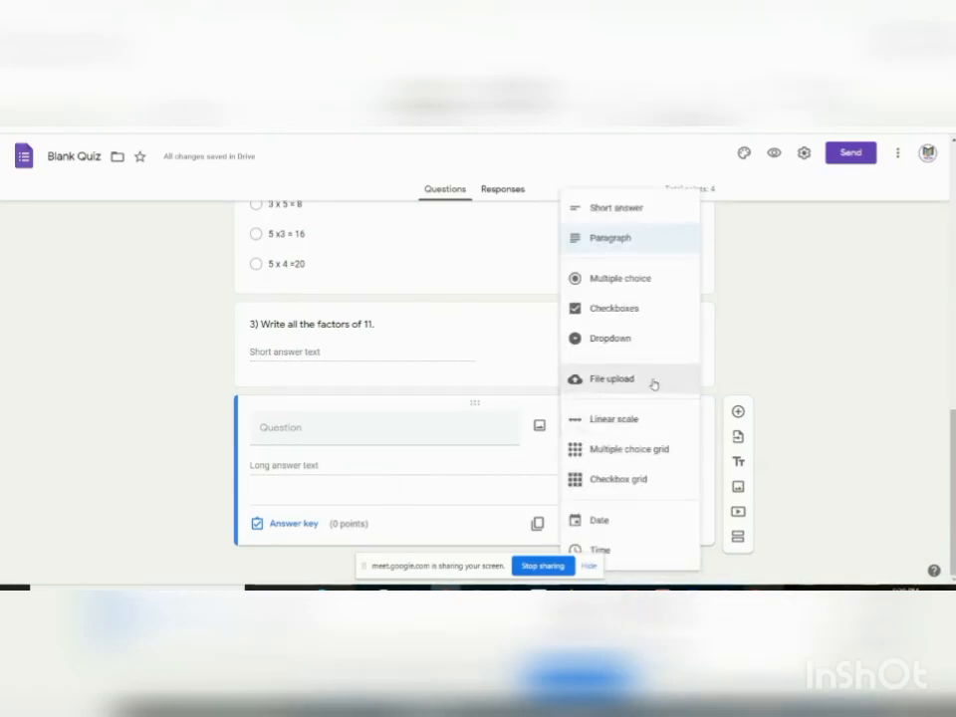
{"action": "left_click", "coordinate": [624, 389]}
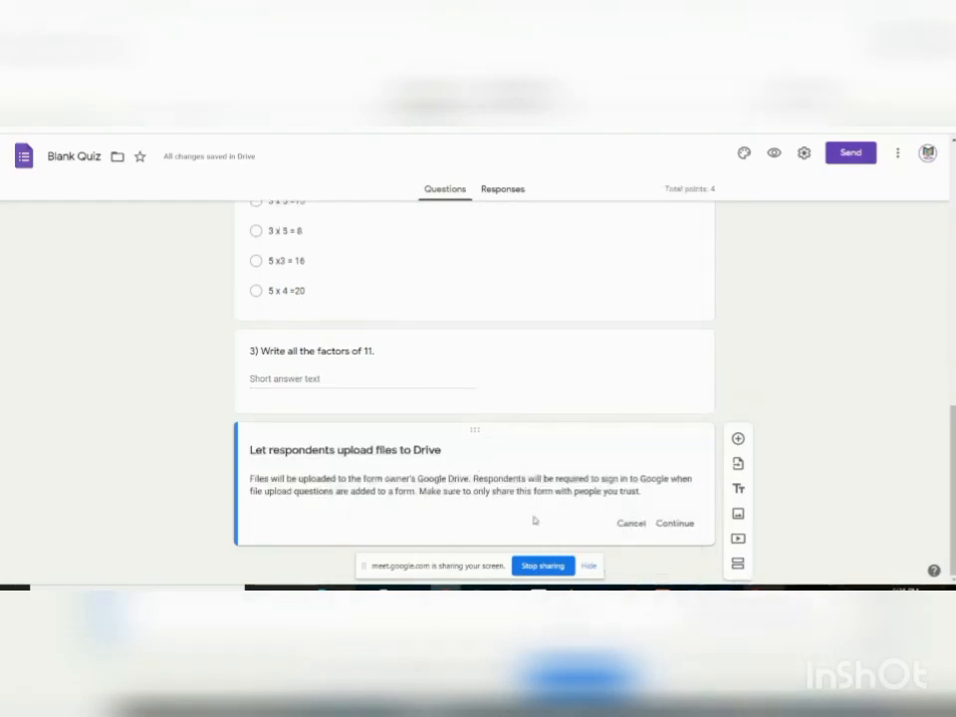
{"action": "left_click", "coordinate": [676, 525]}
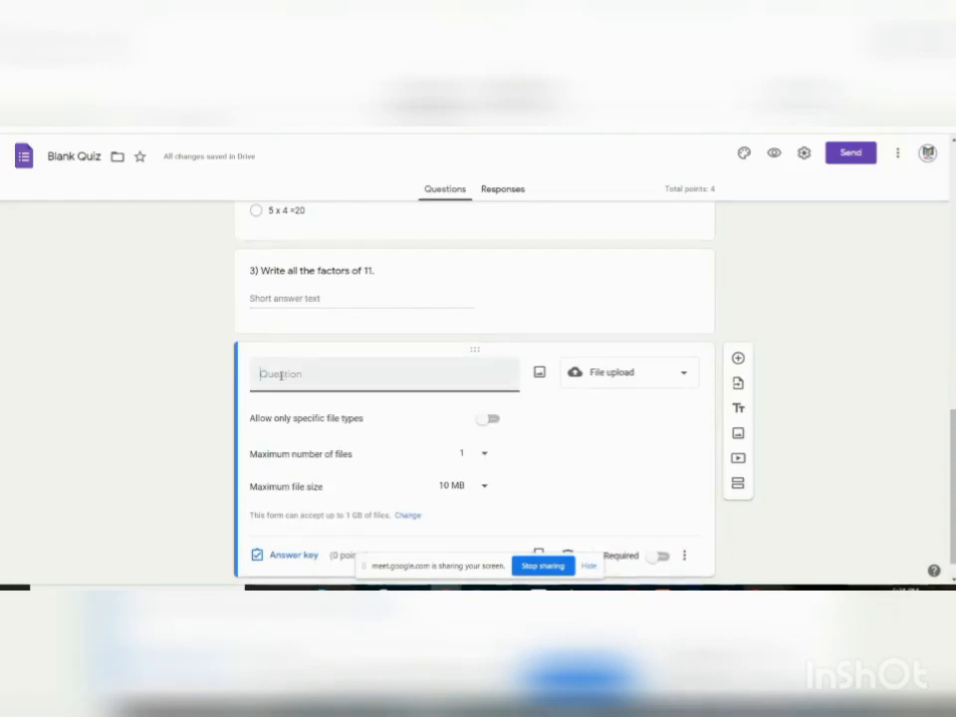
- Begin the fourth question's text with the number "4)"
{"action": "type", "text": "4"}
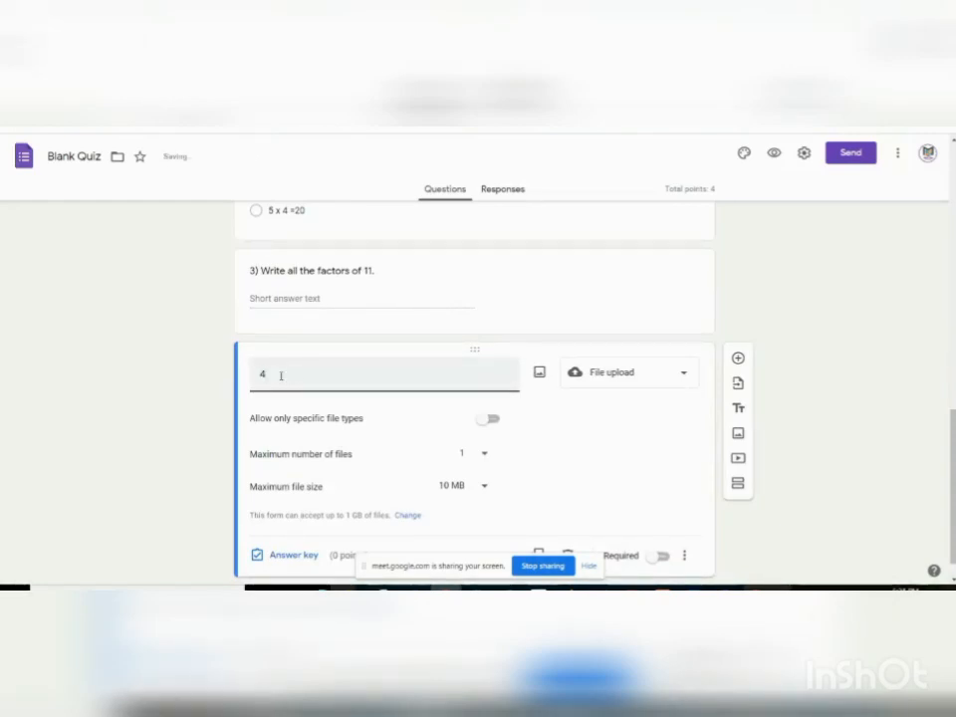
{"action": "type", "text": ") W"}
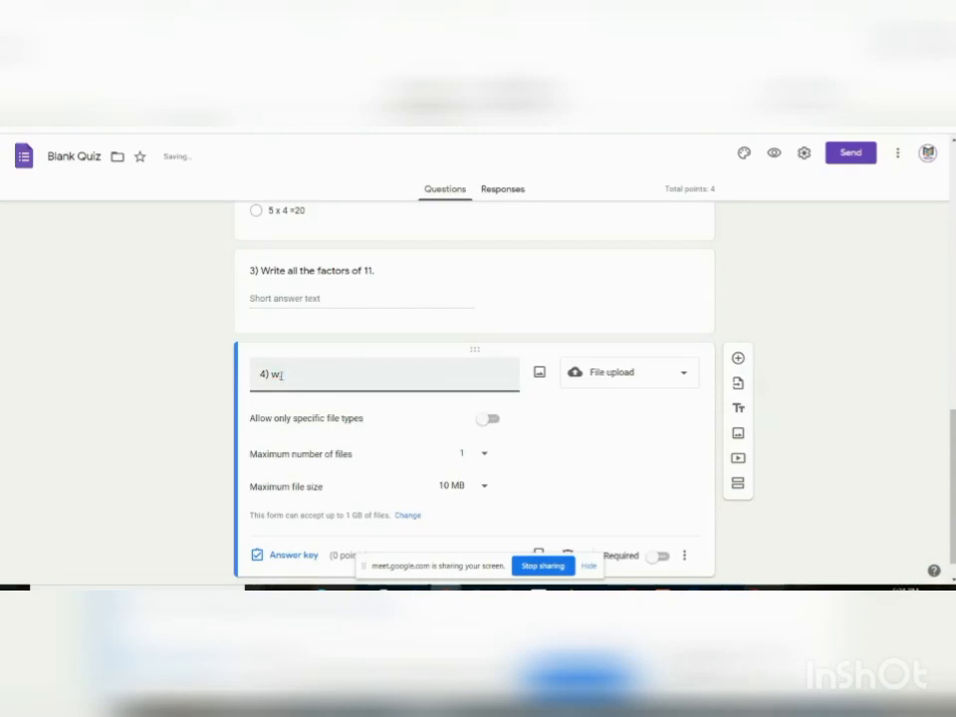
{"action": "key", "text": "BackSpace"}
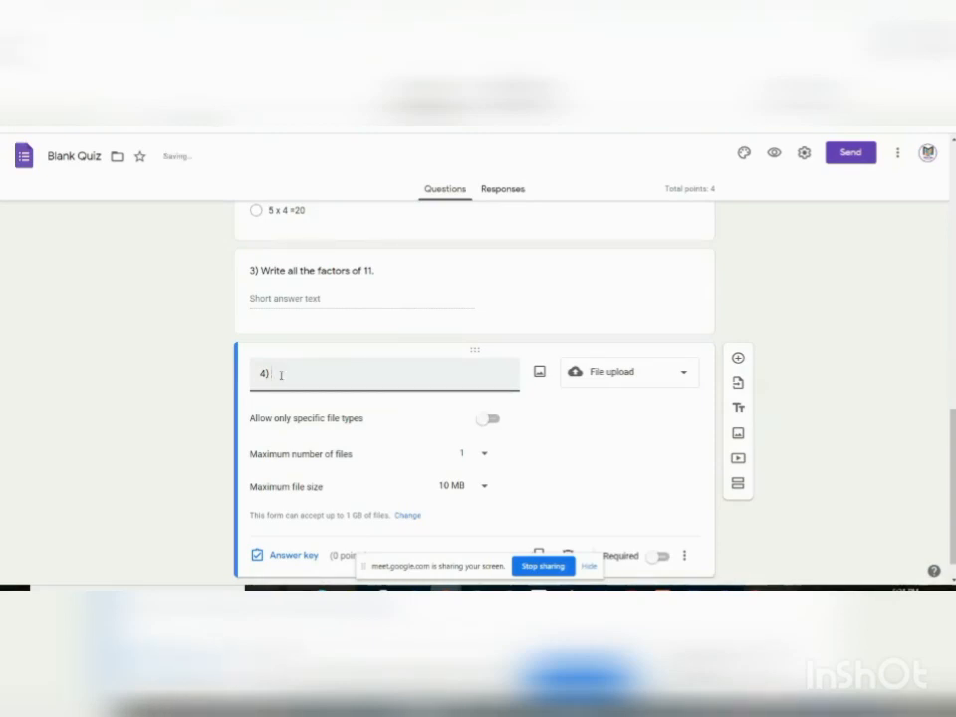
{"action": "type", "text": "find"}
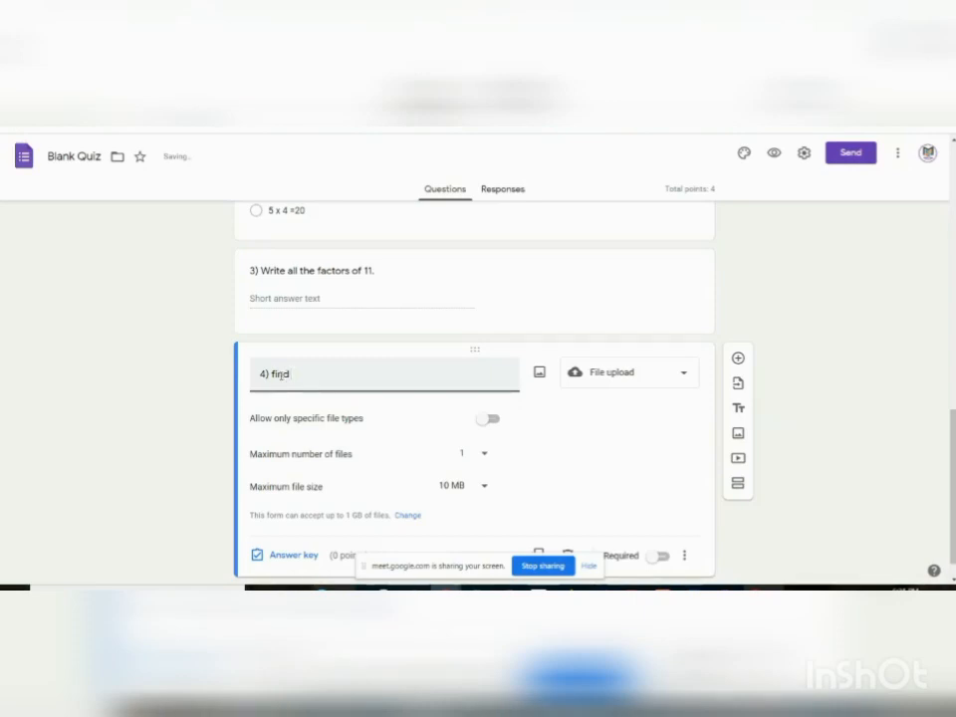
{"action": "key", "text": "BackSpace"}
{"action": "key", "text": "BackSpace"}
{"action": "key", "text": "BackSpace"}
{"action": "key", "text": "BackSpace"}
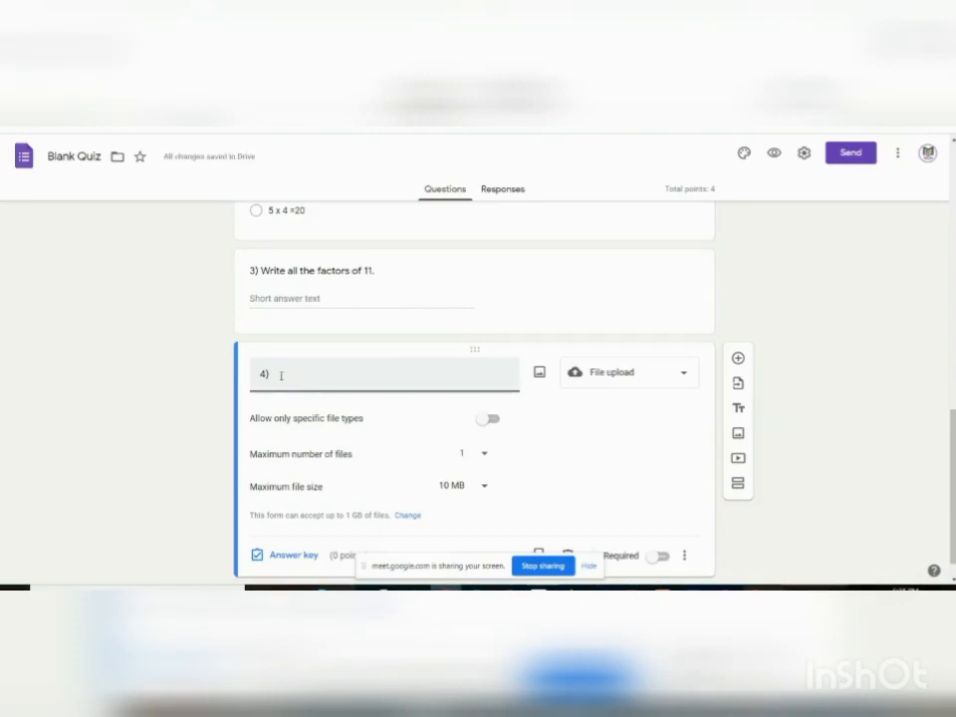
- Enter "multiply 456 by 25" after the number in the fourth question's text
{"action": "type", "text": "mu"}
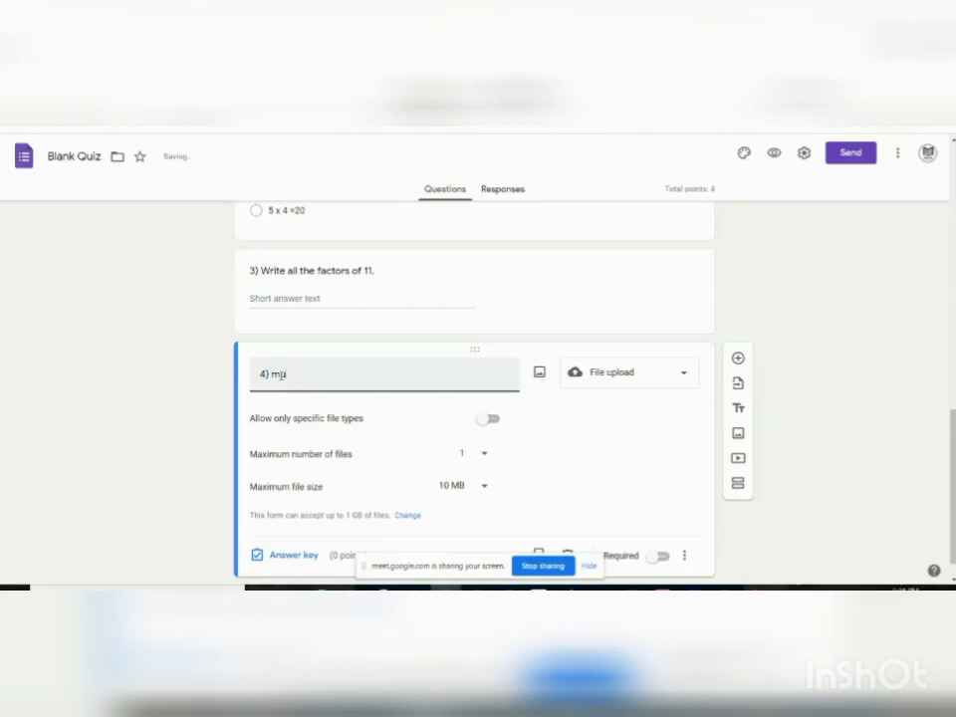
{"action": "type", "text": "ltip"}
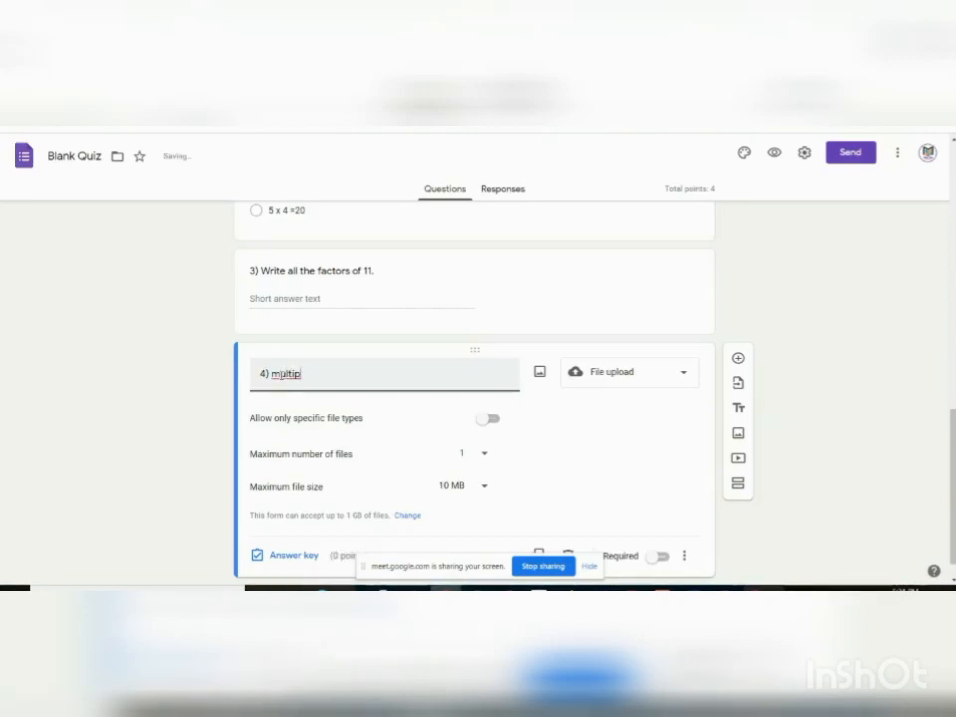
{"action": "type", "text": "ly"}
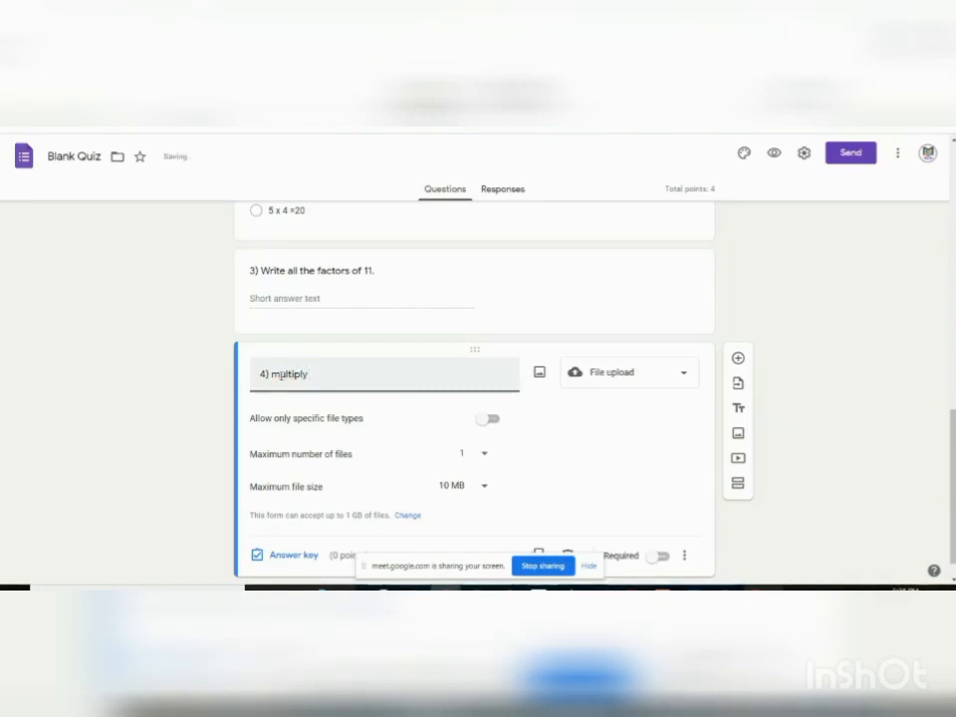
{"action": "type", "text": " 456by"}
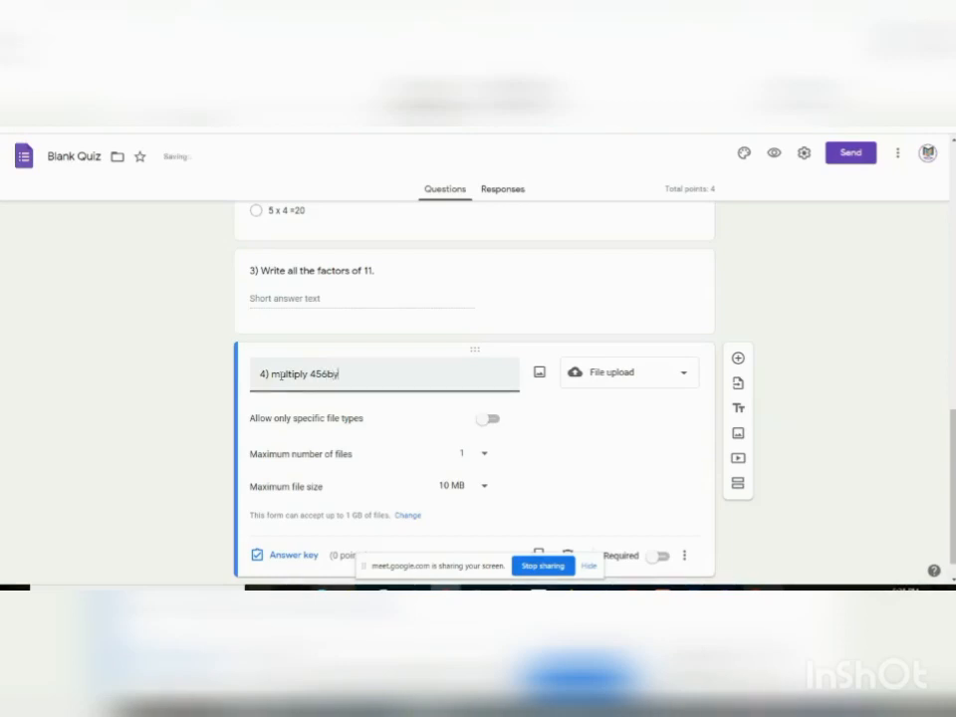
{"action": "type", "text": " 25"}
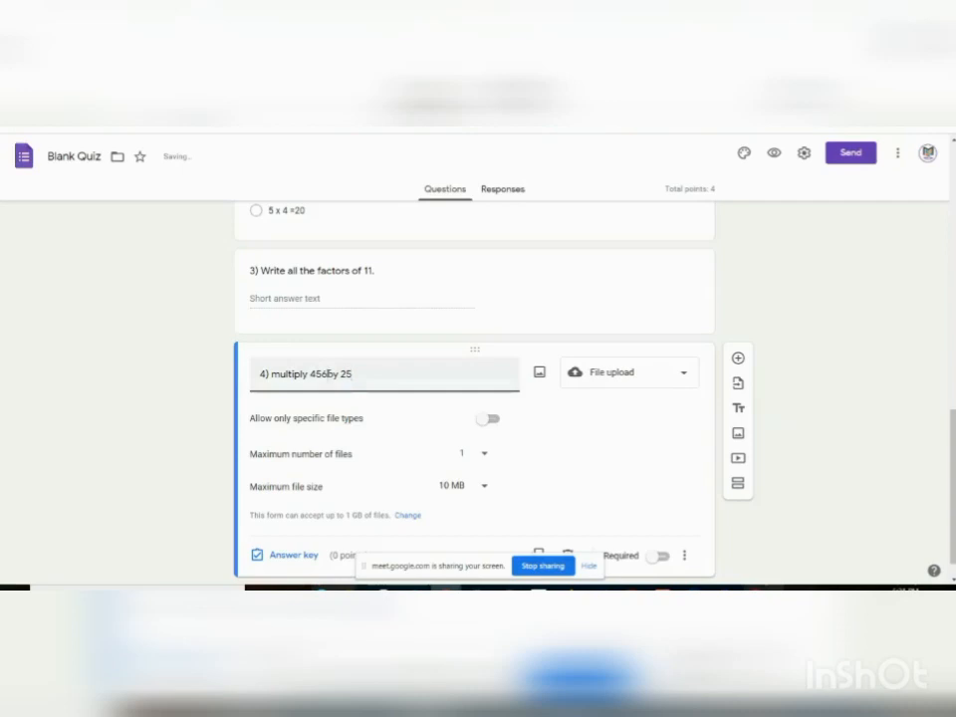
{"action": "left_click", "coordinate": [326, 374]}
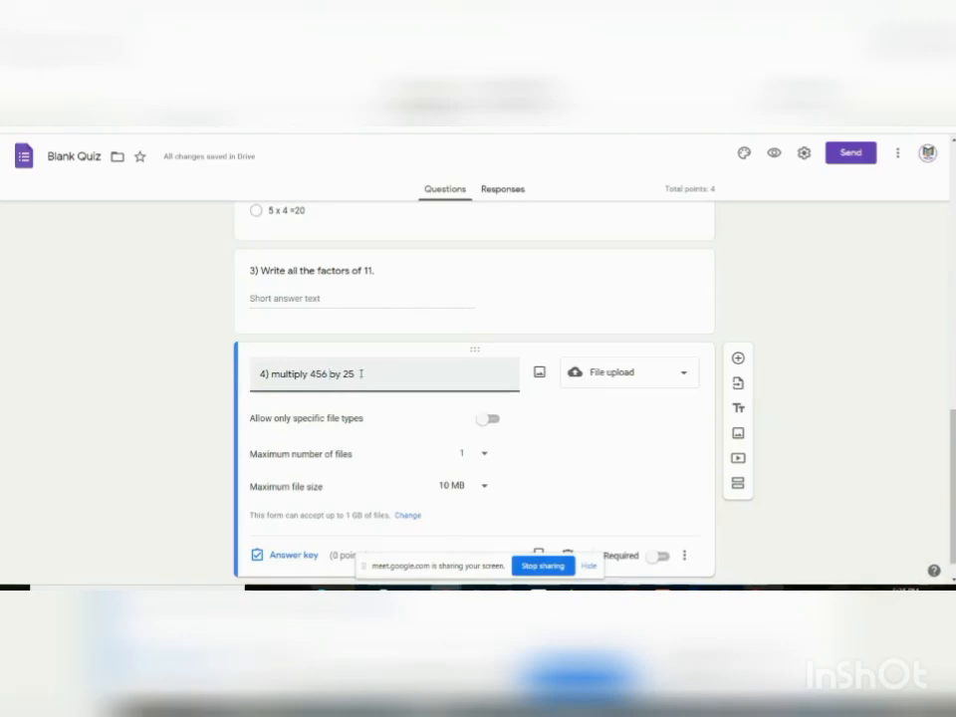
- Append ". show your work" to the fourth question's text
{"action": "type", "text": ". sh"}
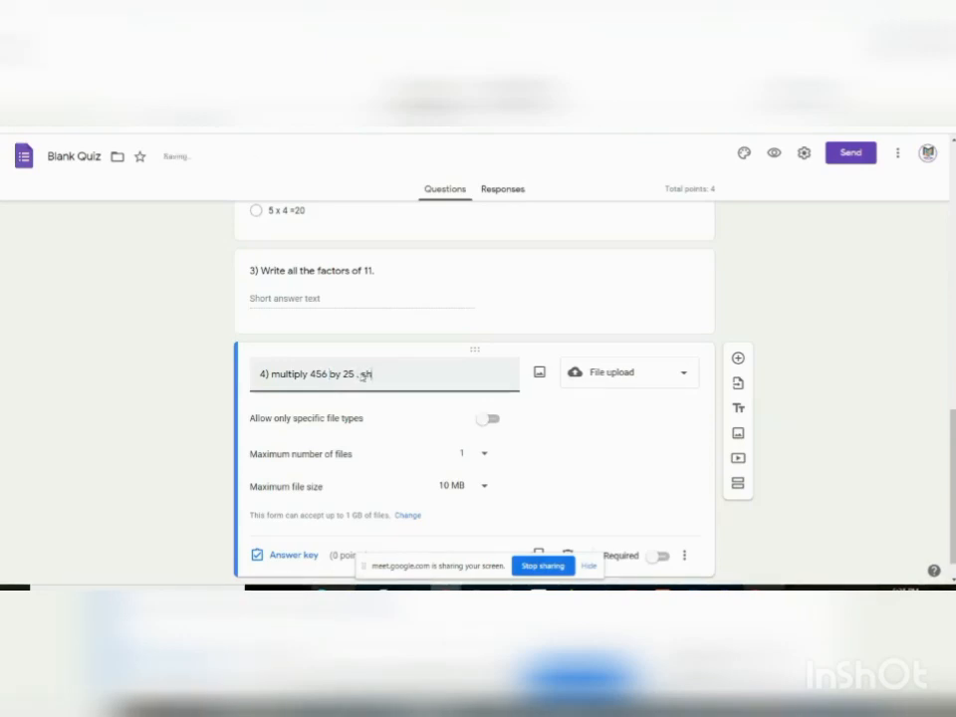
{"action": "type", "text": "ow y"}
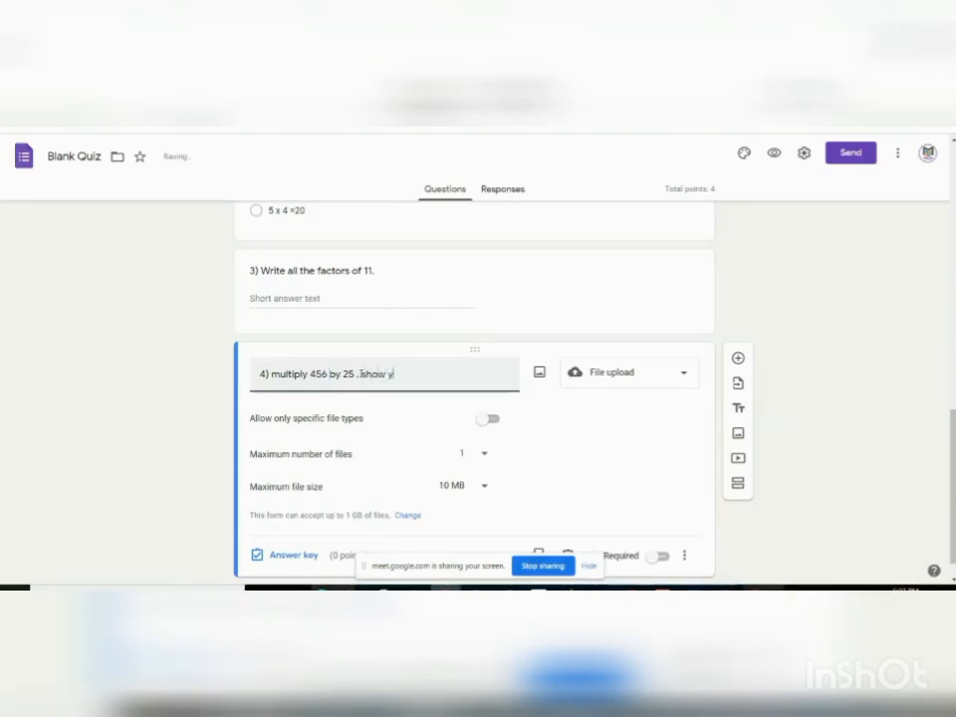
{"action": "type", "text": "our wo"}
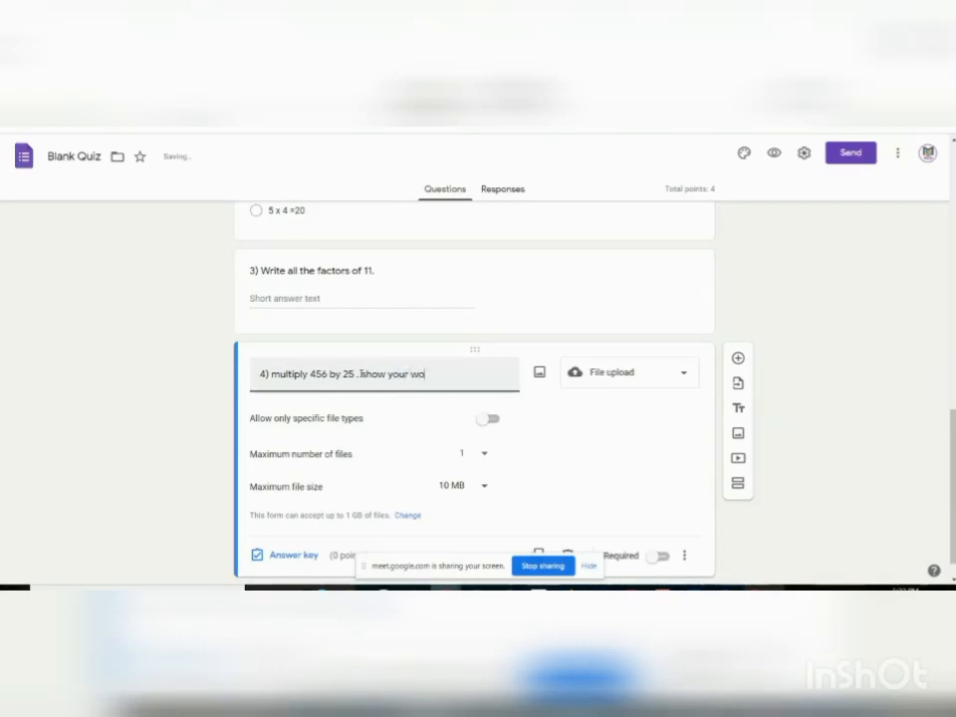
{"action": "type", "text": "rk"}
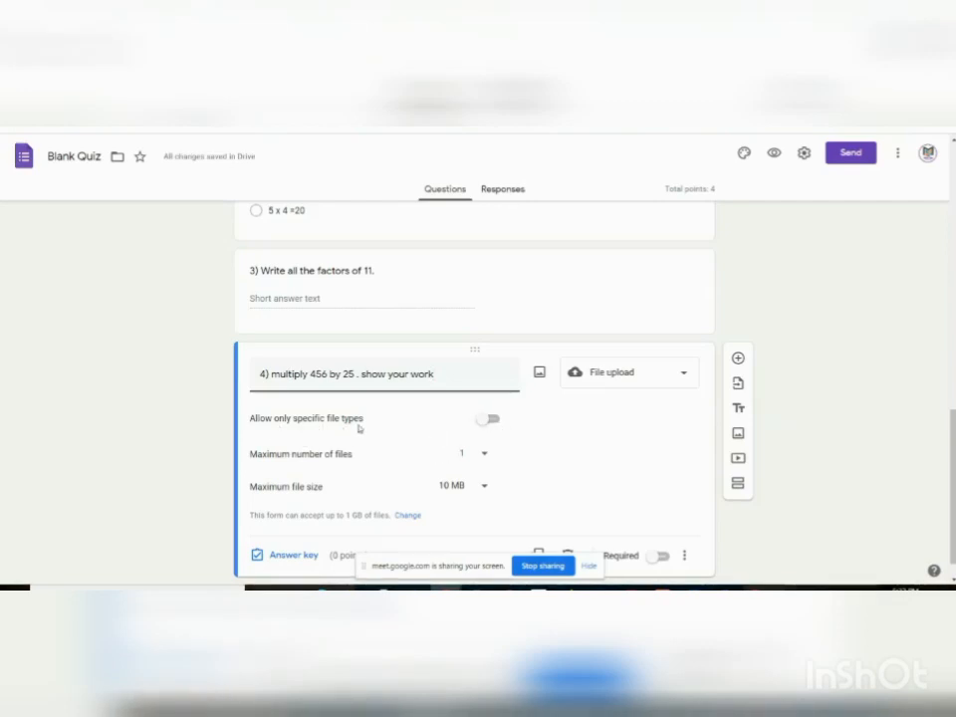
- Try to restrict question 4's uploads to specific file types, such as Image
{"action": "left_click", "coordinate": [493, 420]}
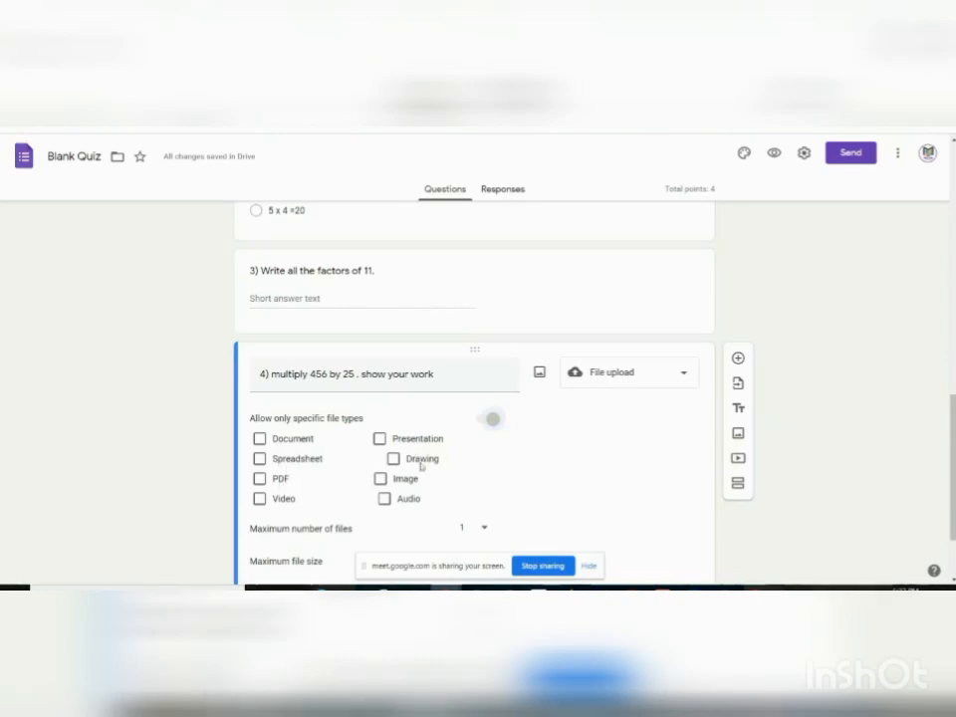
{"action": "left_click", "coordinate": [379, 478]}
{"action": "left_click", "coordinate": [398, 478]}
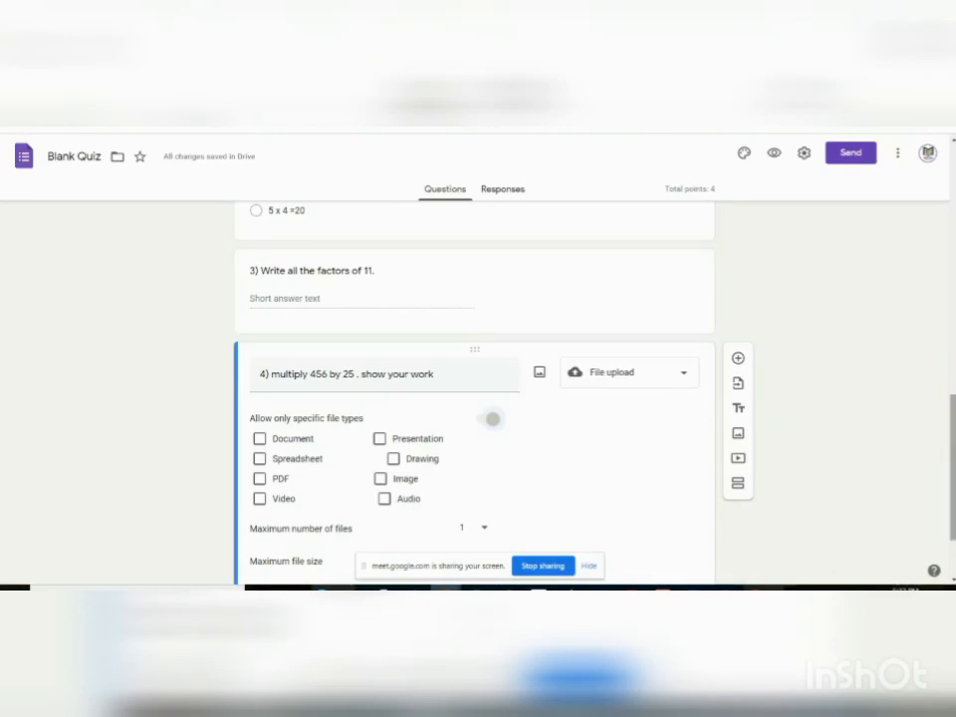
{"action": "scroll", "coordinate": [639, 465], "scroll_direction": "down", "scroll_amount": 2}
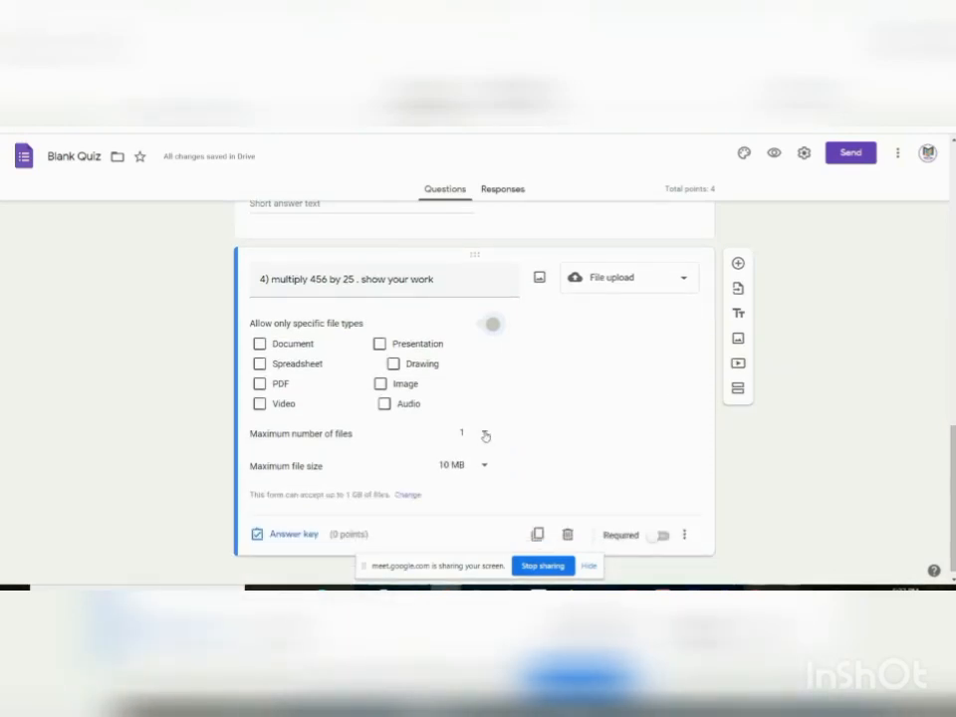
- Examine the choices for question 4's maximum number of files and maximum file size, keeping the current settings
{"action": "left_click", "coordinate": [485, 436]}
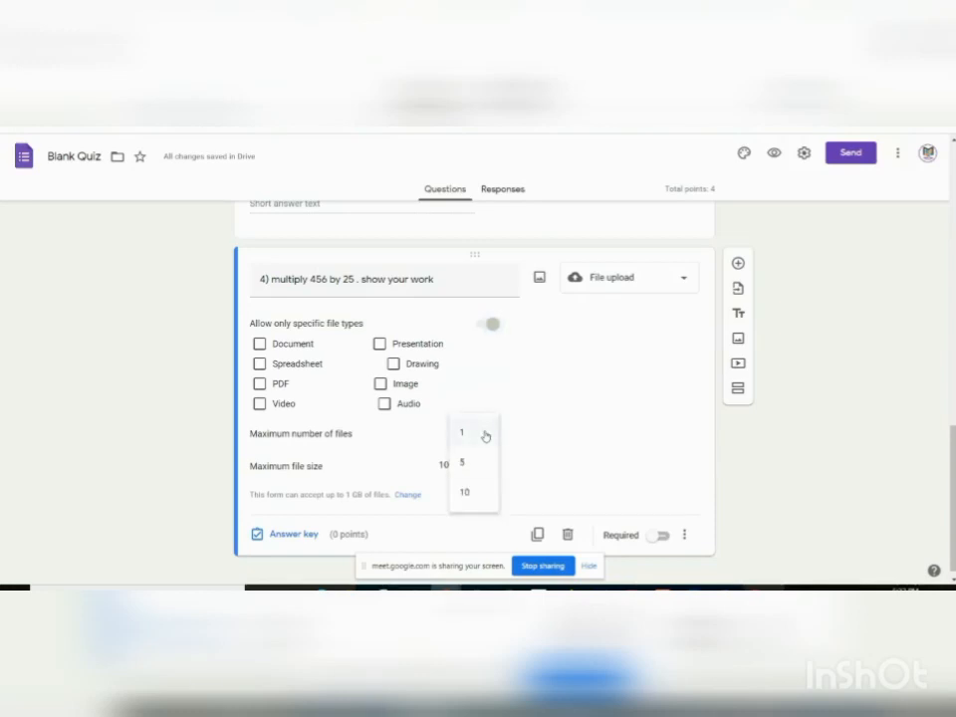
{"action": "left_click", "coordinate": [548, 423]}
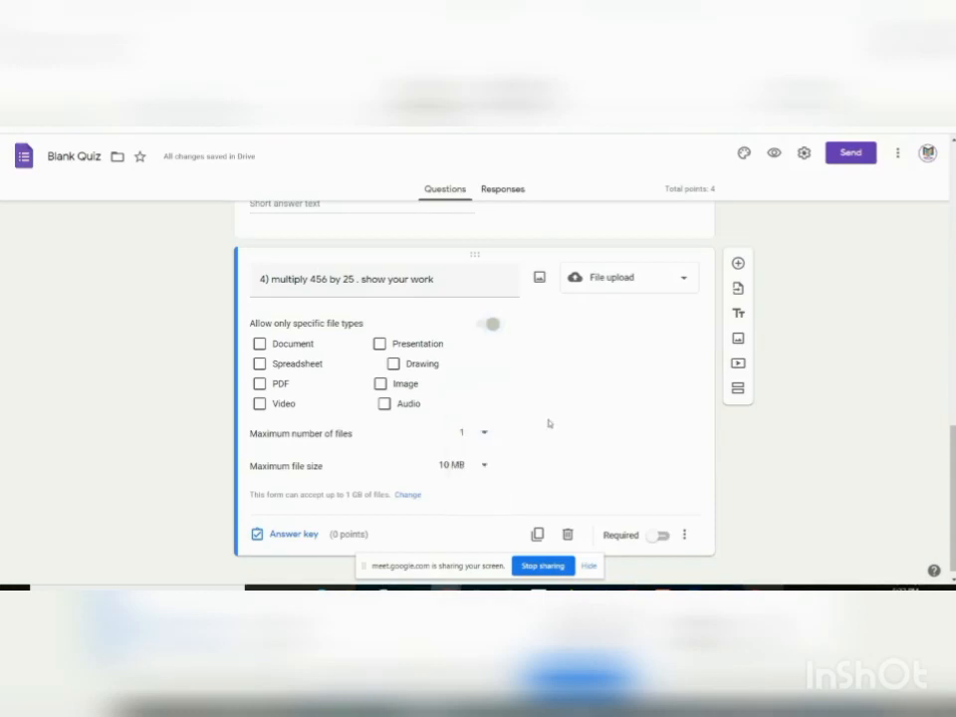
{"action": "left_click", "coordinate": [486, 468]}
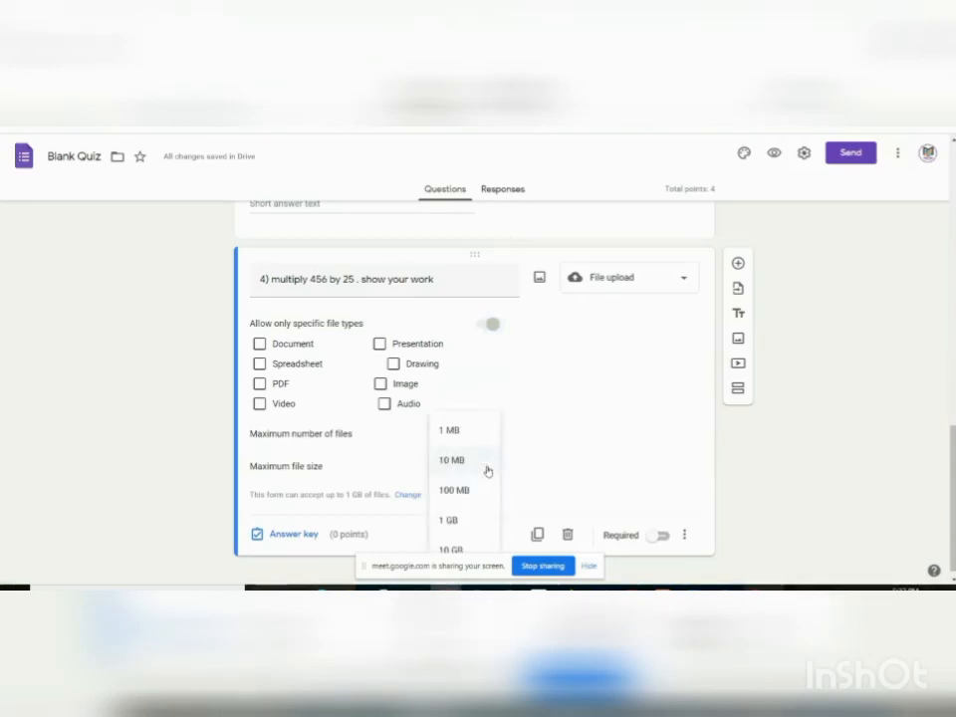
{"action": "left_click", "coordinate": [529, 470]}
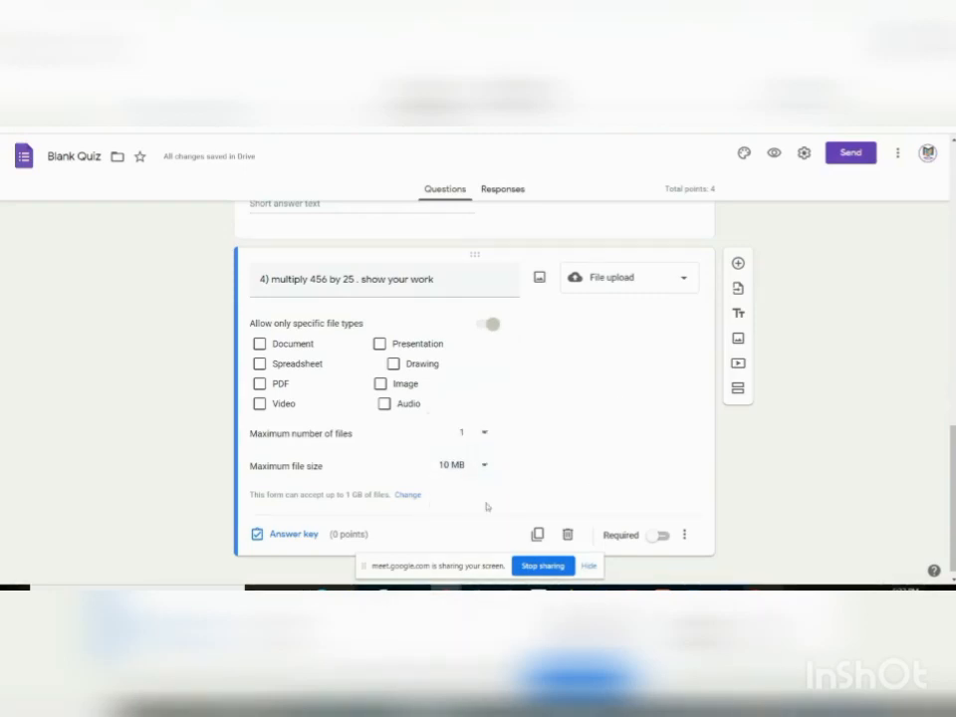
- Make question 4 worth 2 points in its answer key
{"action": "left_click", "coordinate": [308, 536]}
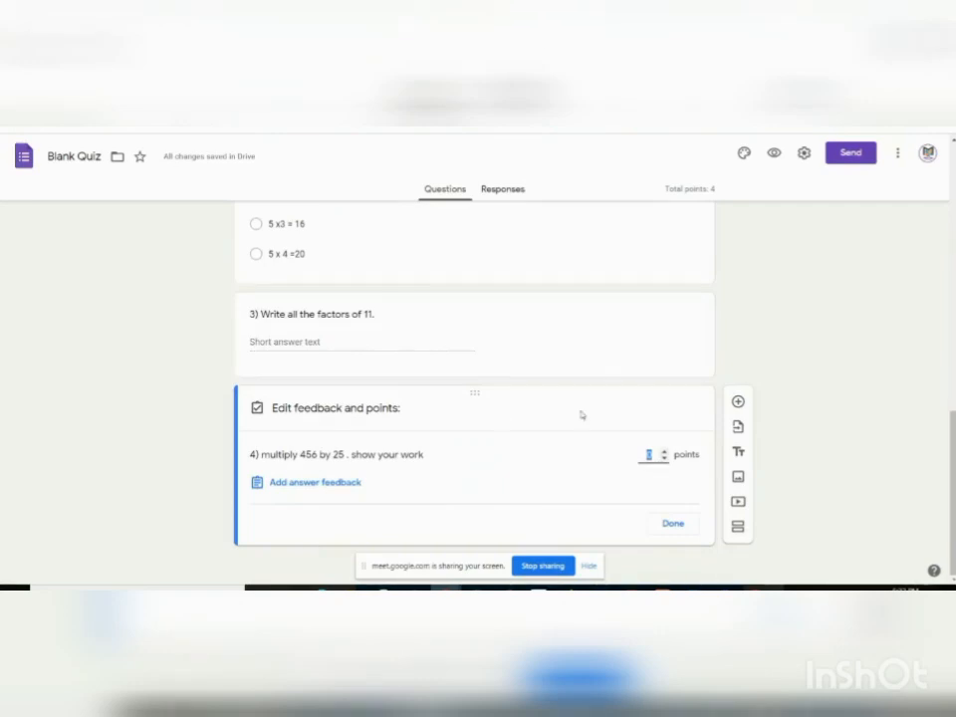
{"action": "left_click", "coordinate": [669, 526]}
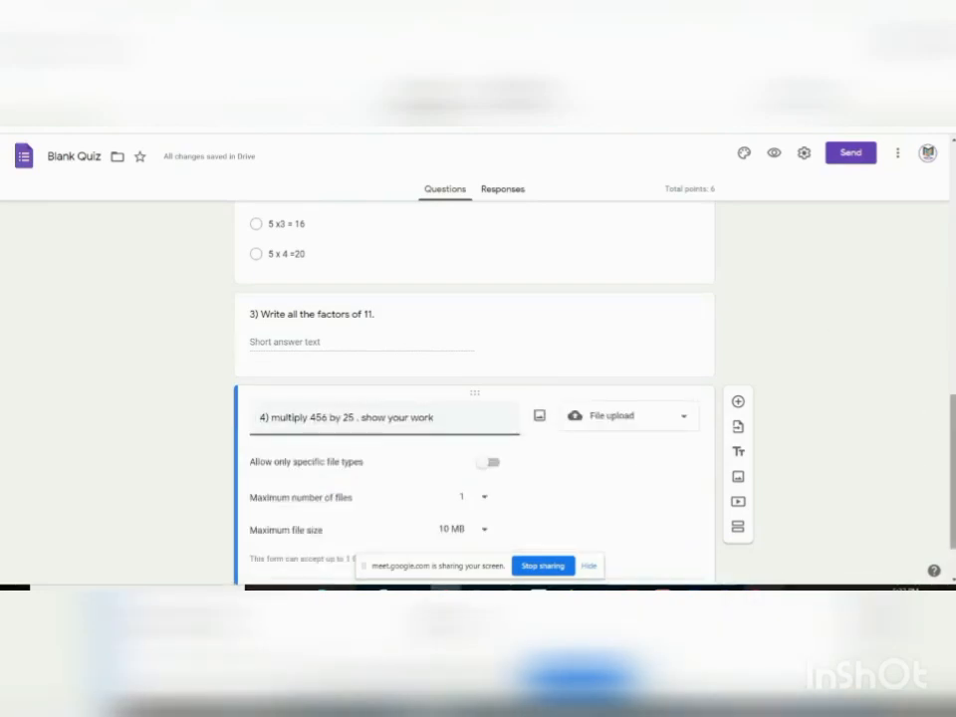
- Move question 4 above question 3 in the quiz
{"action": "scroll", "coordinate": [937, 348], "scroll_direction": "up", "scroll_amount": 5}
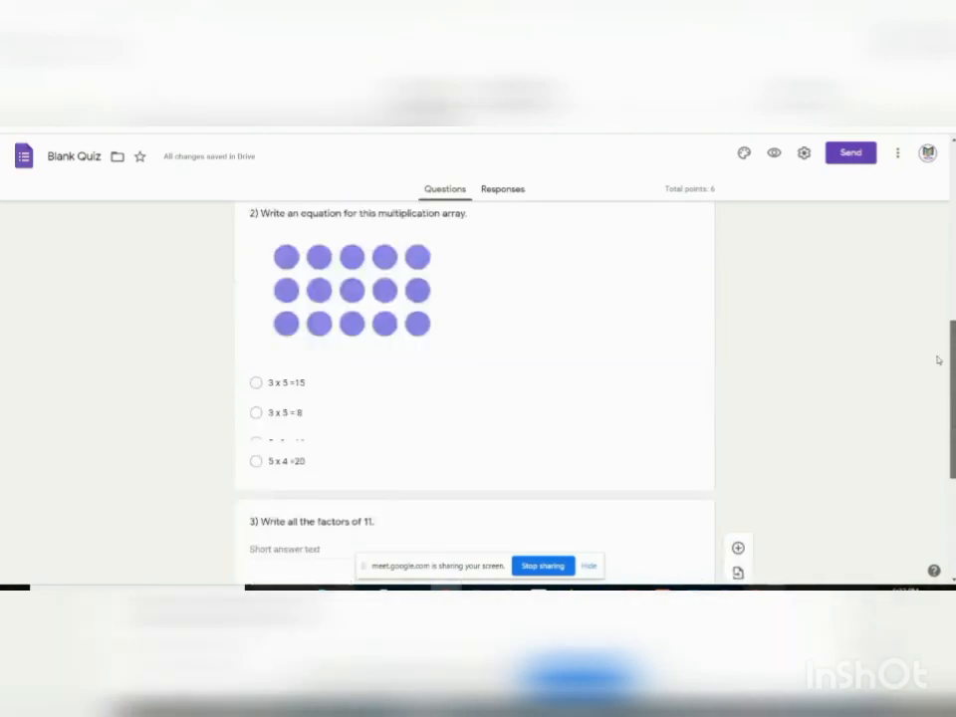
{"action": "scroll", "coordinate": [918, 254], "scroll_direction": "up", "scroll_amount": 4}
{"action": "scroll", "coordinate": [931, 299], "scroll_direction": "down", "scroll_amount": 4}
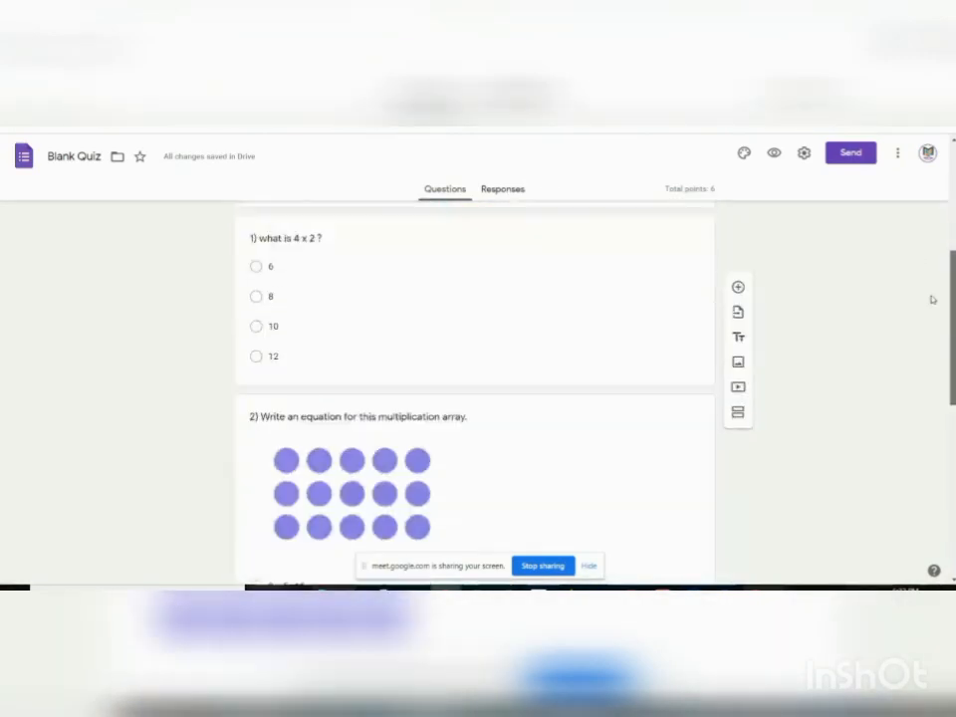
{"action": "scroll", "coordinate": [937, 318], "scroll_direction": "down", "scroll_amount": 4}
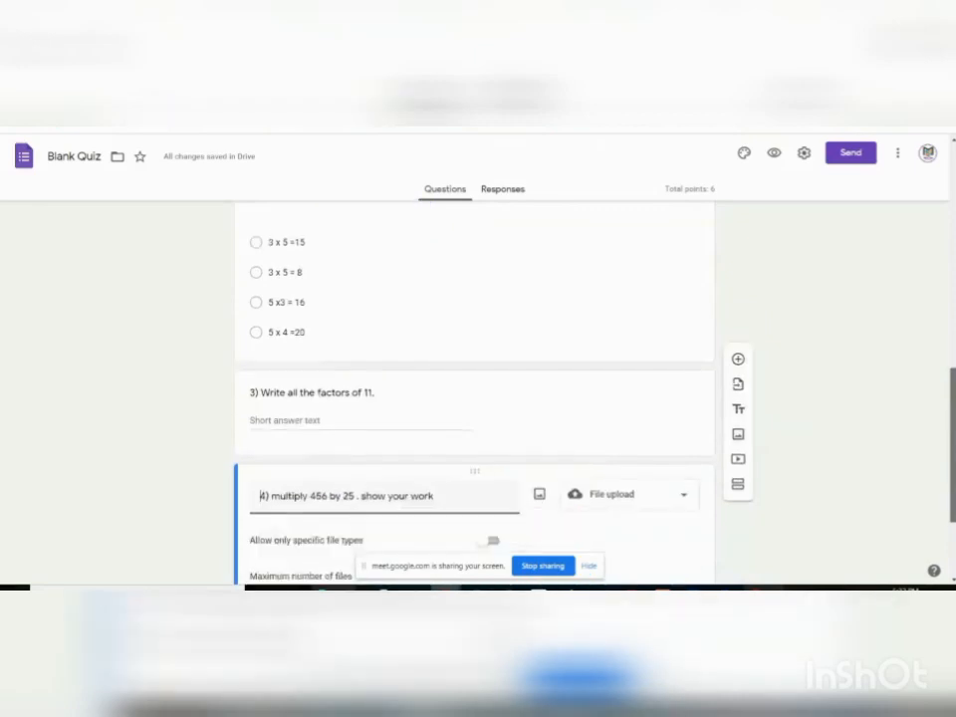
{"action": "scroll", "coordinate": [846, 438], "scroll_direction": "down", "scroll_amount": 3}
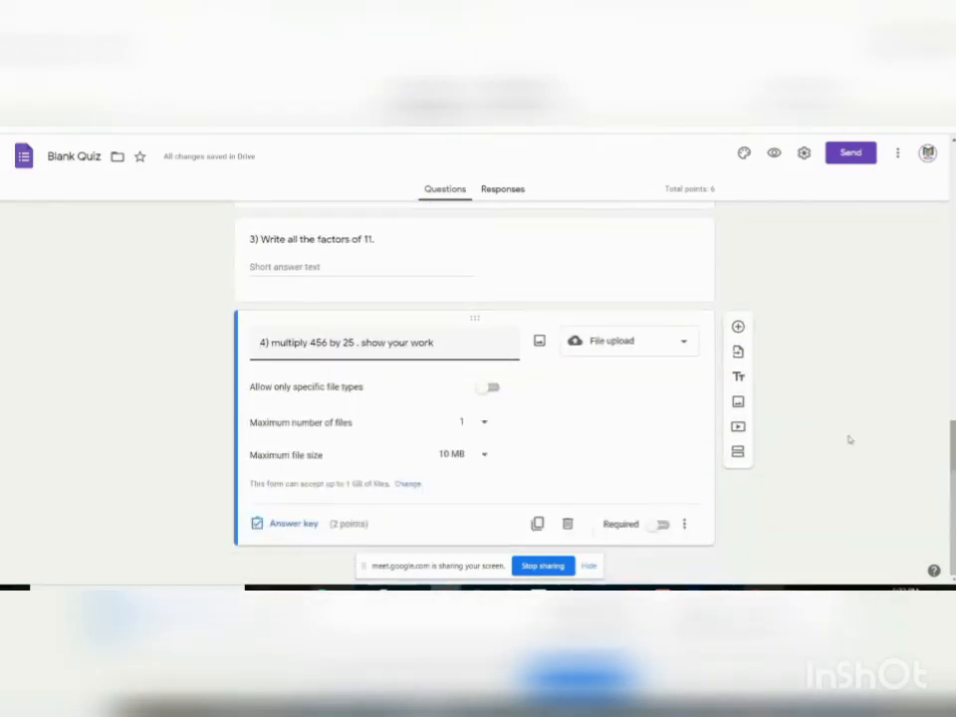
{"action": "left_click_drag", "start_coordinate": [503, 322], "coordinate": [598, 301]}
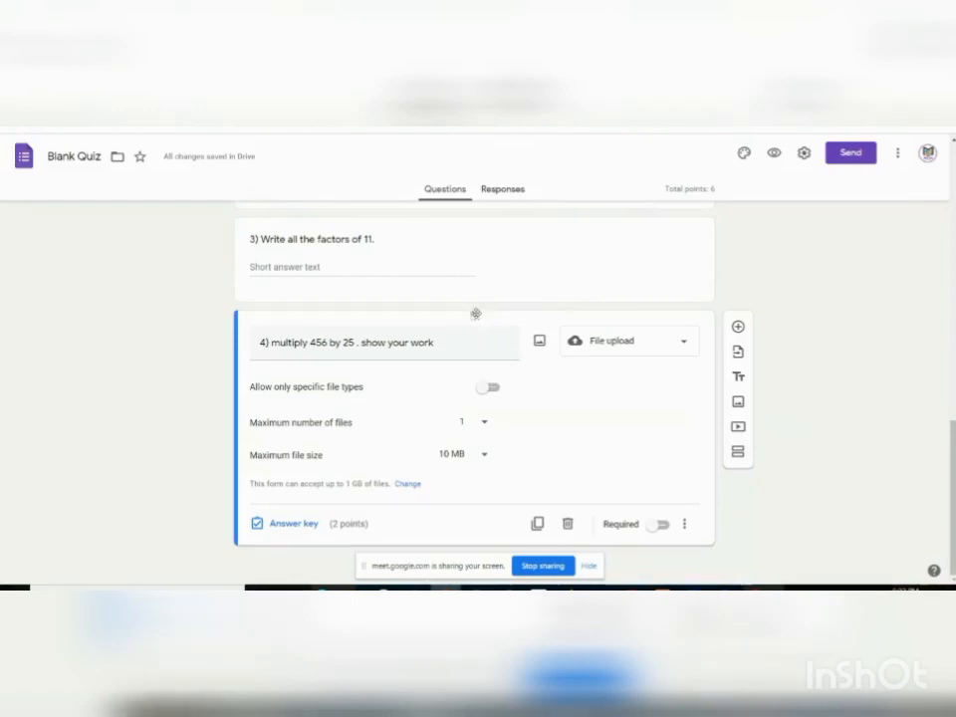
{"action": "left_click_drag", "start_coordinate": [475, 314], "coordinate": [483, 458]}
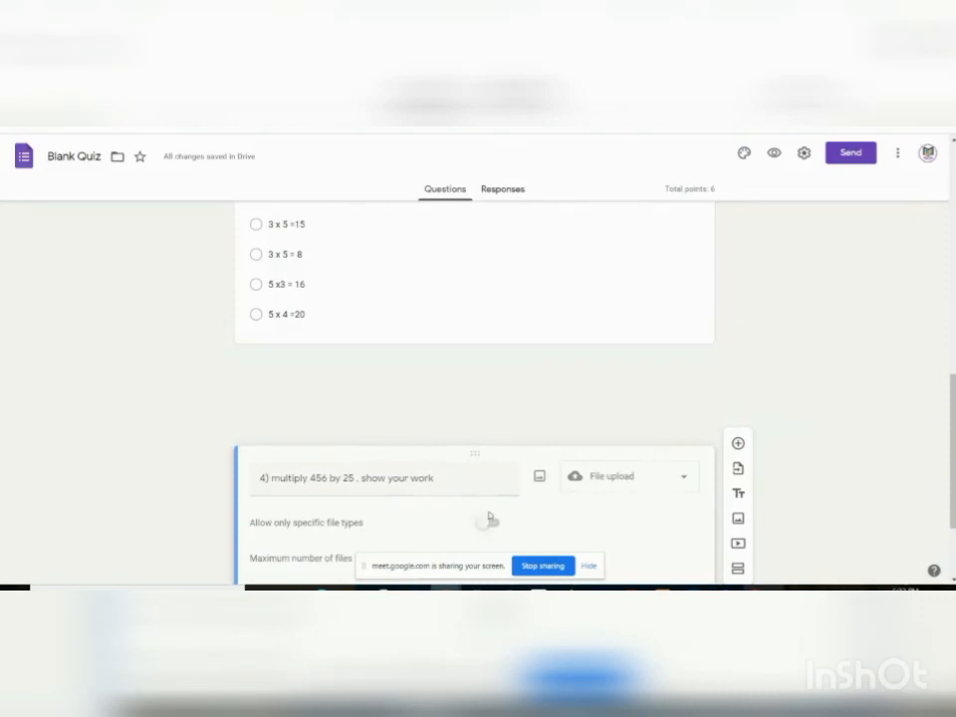
{"action": "left_click_drag", "start_coordinate": [489, 517], "coordinate": [489, 355]}
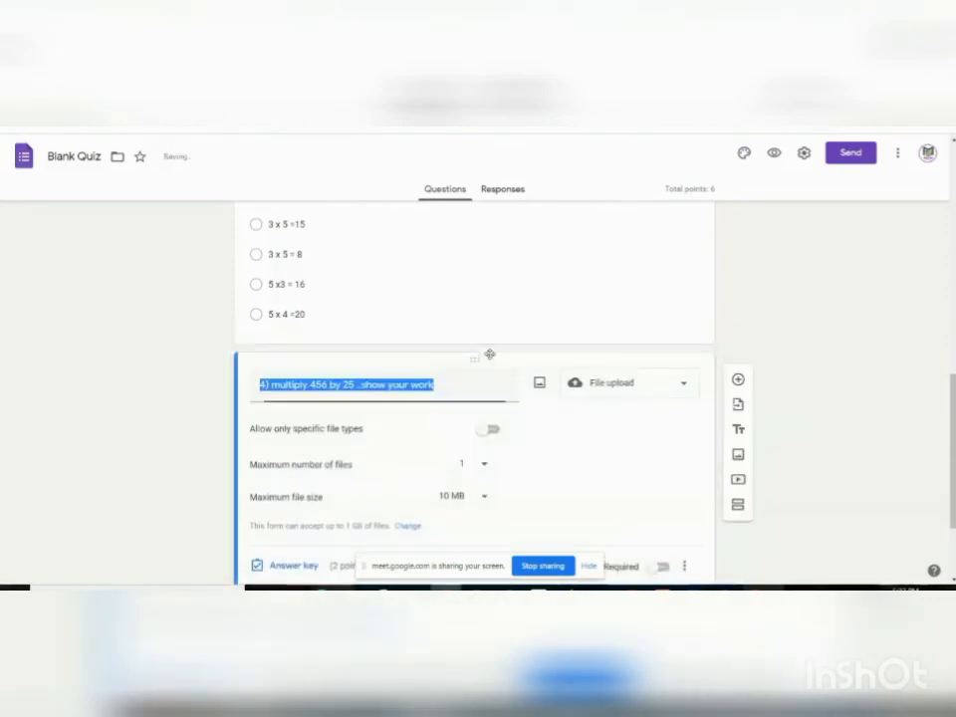
- Move question 3 back above question 4 to restore the numbered order
{"action": "scroll", "coordinate": [953, 397], "scroll_direction": "up", "scroll_amount": 1}
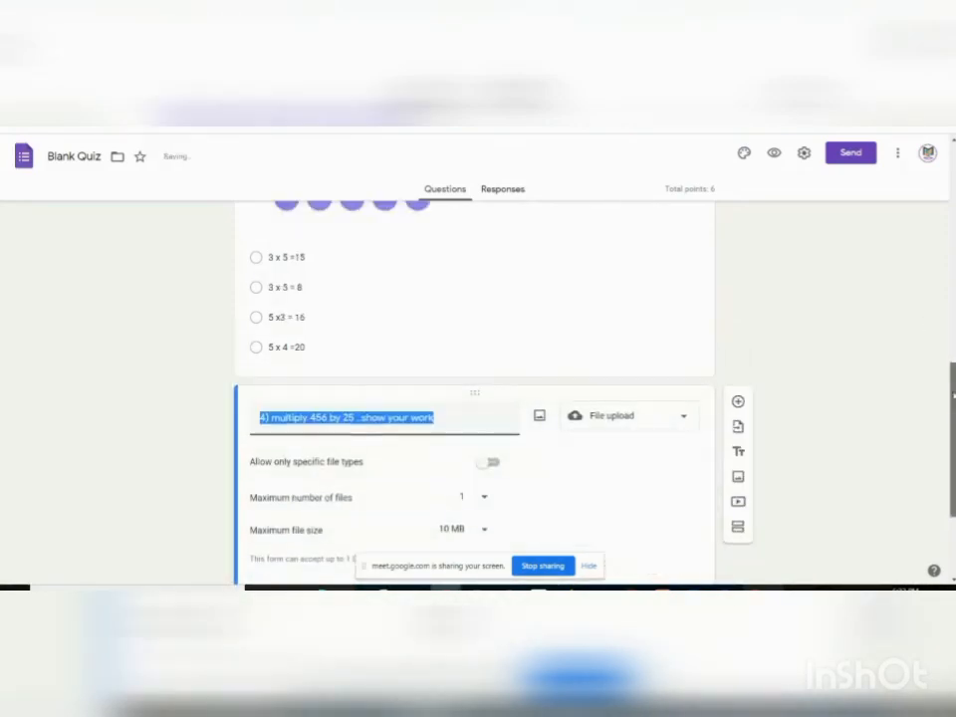
{"action": "left_click_drag", "start_coordinate": [954, 397], "coordinate": [953, 457]}
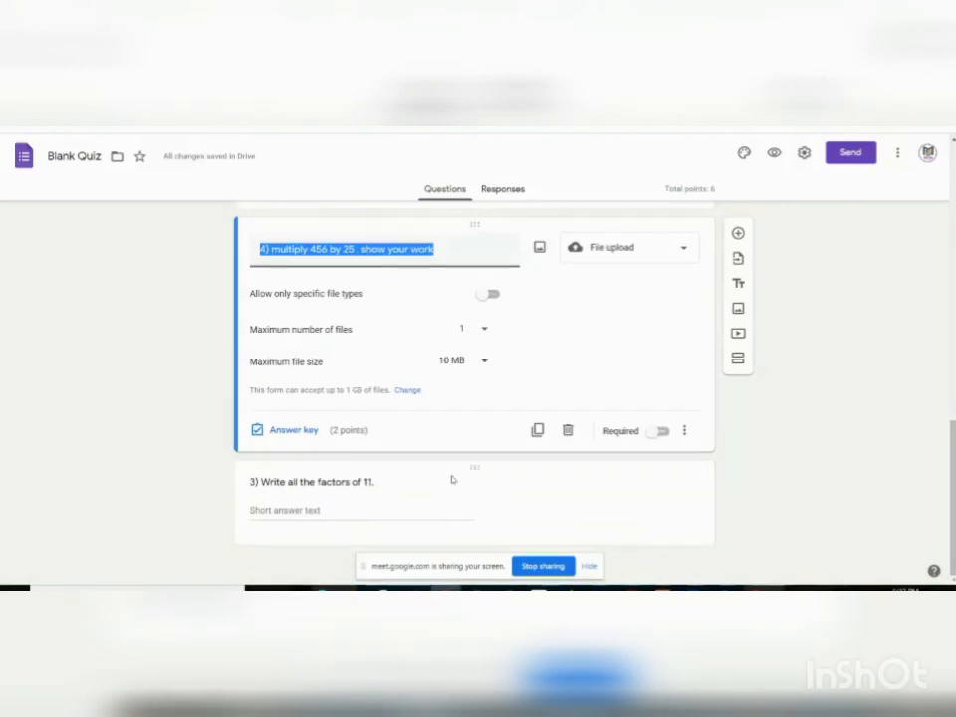
{"action": "left_click_drag", "start_coordinate": [479, 468], "coordinate": [455, 314]}
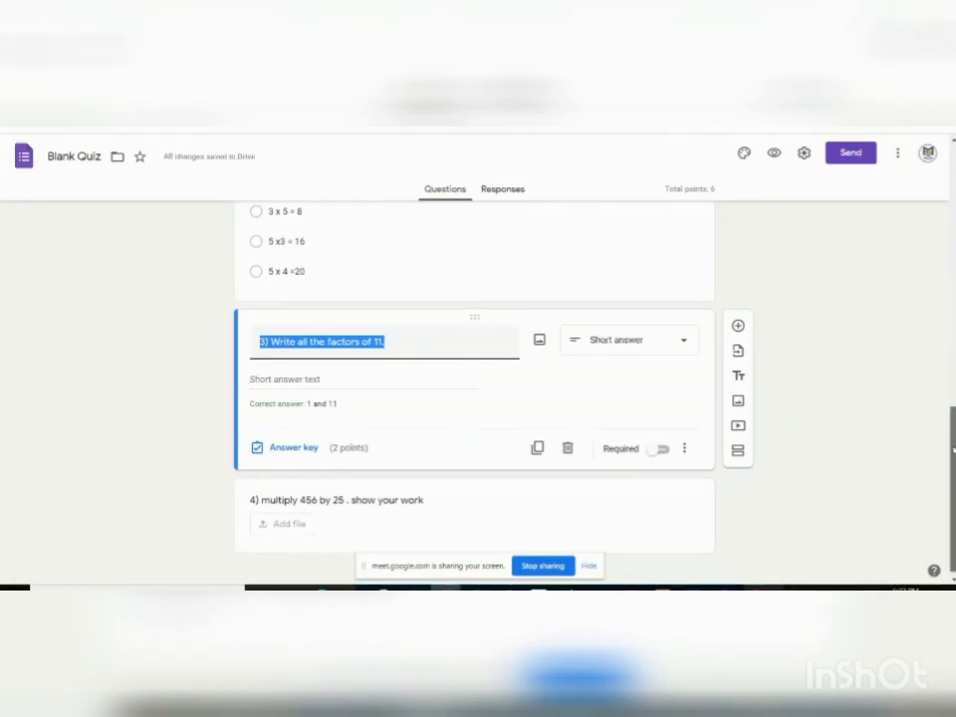
- Add a title block below question 2 and title it "part 2 show your work"
{"action": "left_click_drag", "start_coordinate": [952, 451], "coordinate": [950, 438]}
{"action": "left_click", "coordinate": [650, 289]}
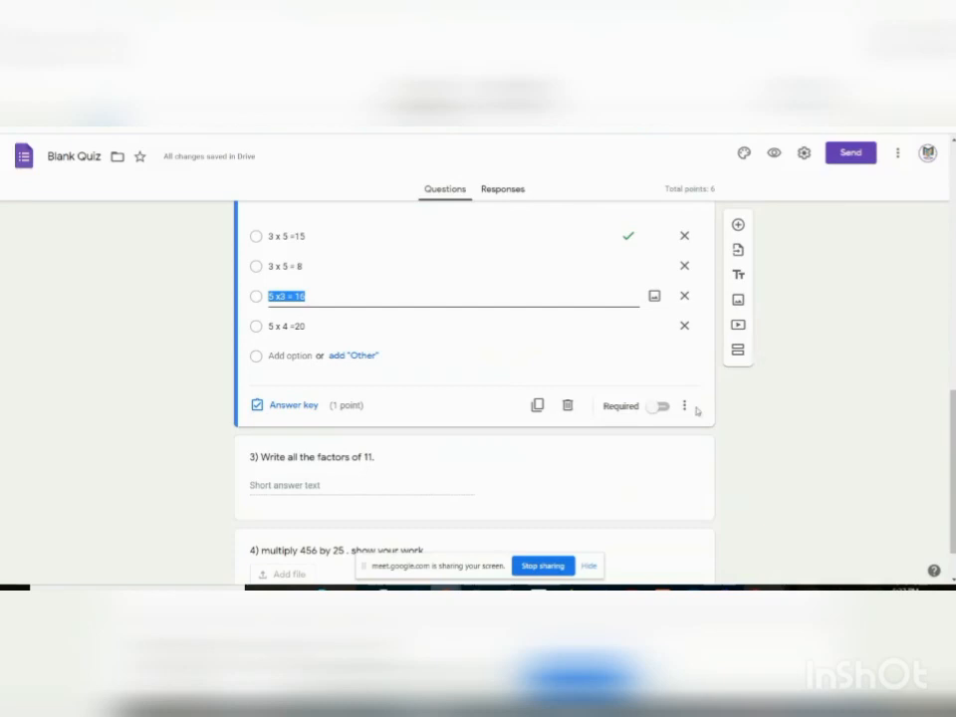
{"action": "left_click", "coordinate": [738, 277]}
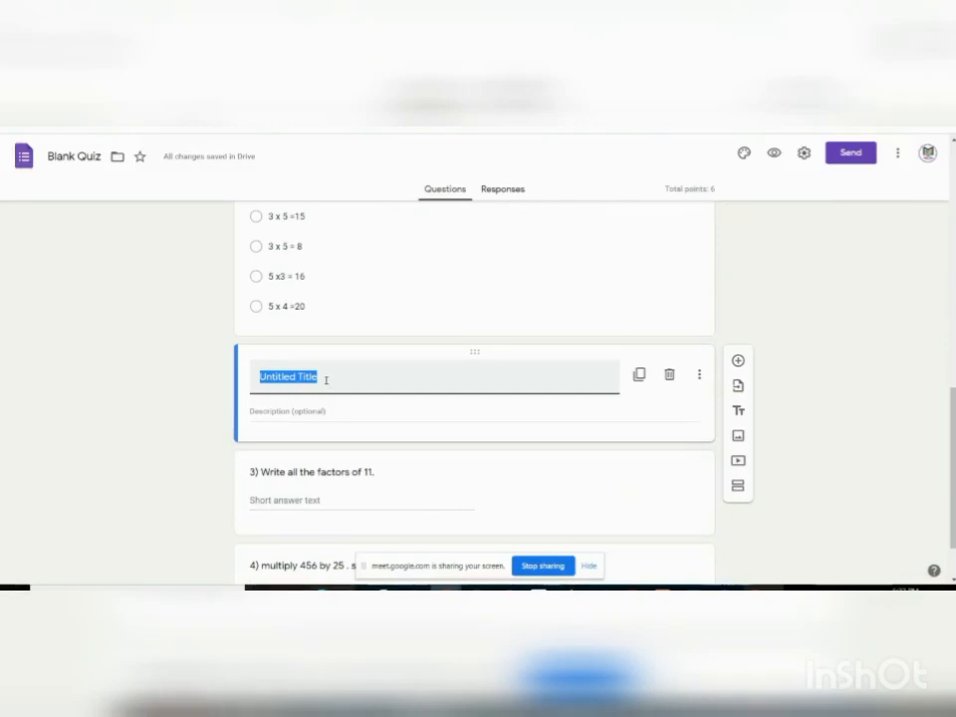
{"action": "type", "text": "pa"}
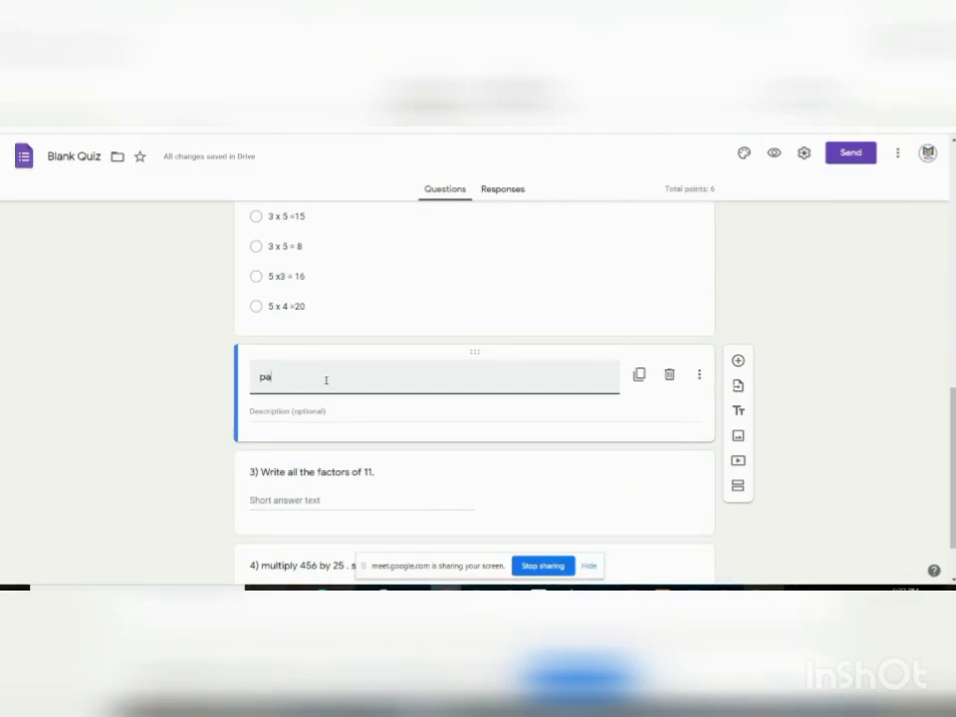
{"action": "type", "text": "rt 2 sho"}
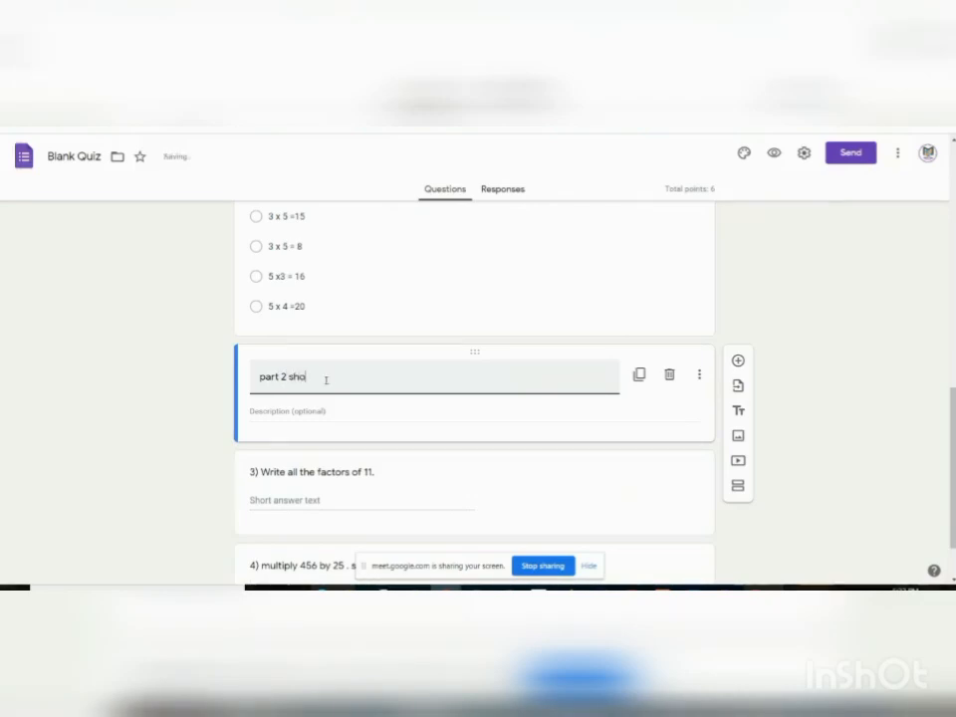
{"action": "type", "text": "w y"}
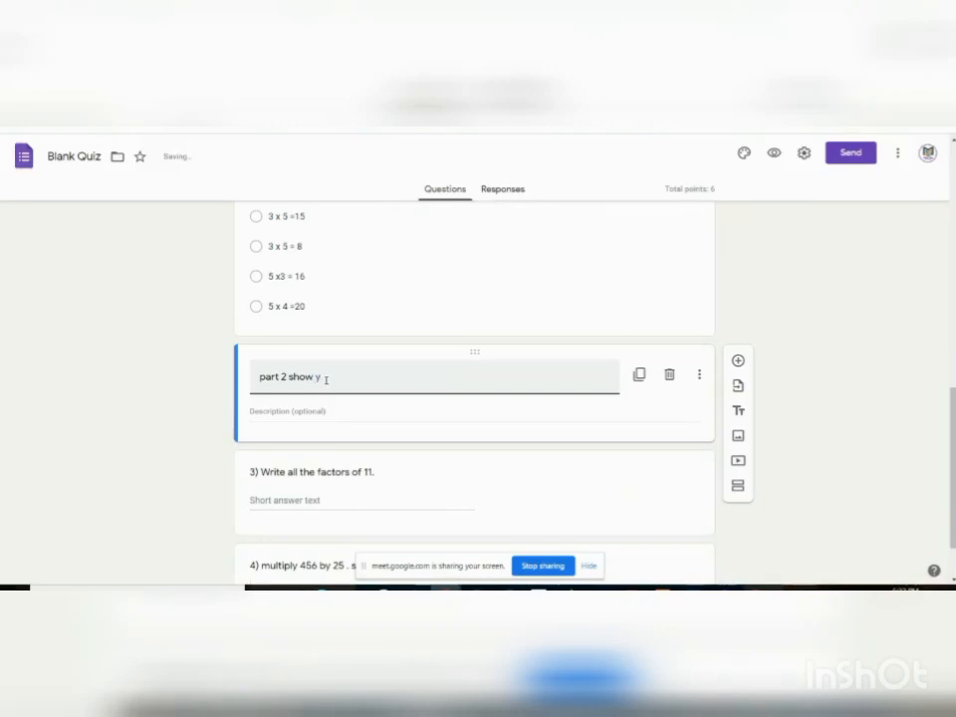
{"action": "type", "text": "our w"}
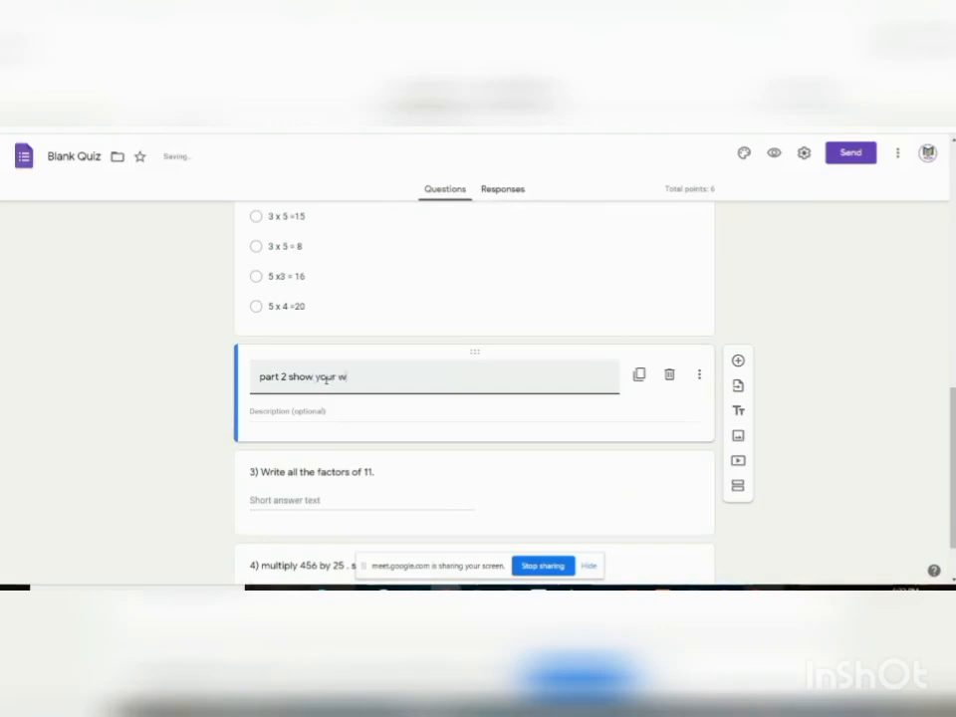
{"action": "type", "text": "ork"}
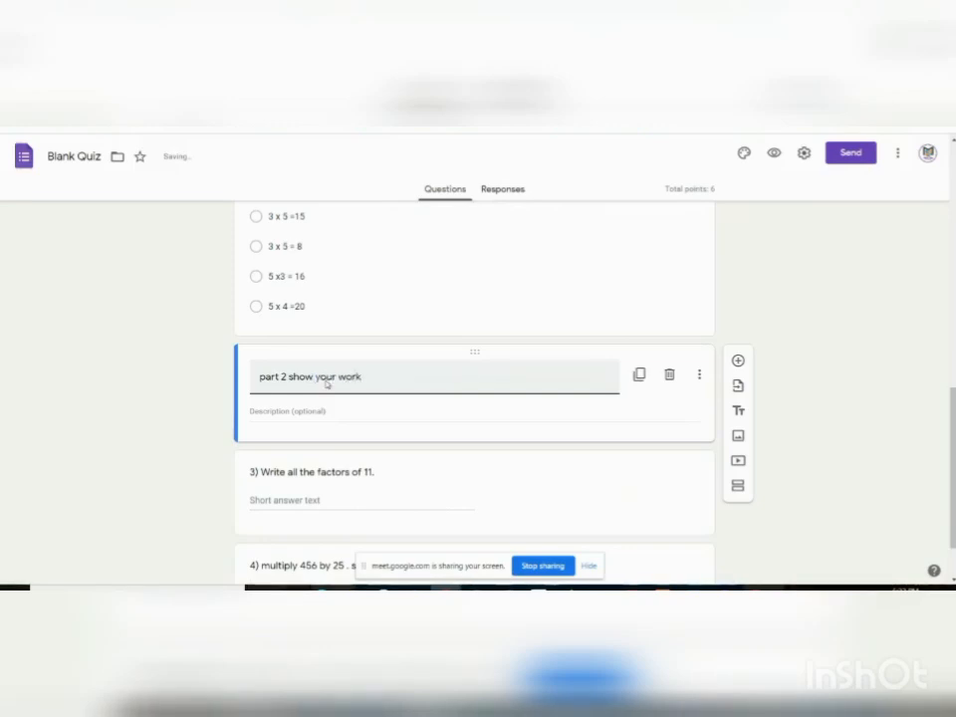
- Insert "answer the following." between "part 2" and "show your work" in the title
{"action": "left_click", "coordinate": [288, 377]}
{"action": "type", "text": "answe"}
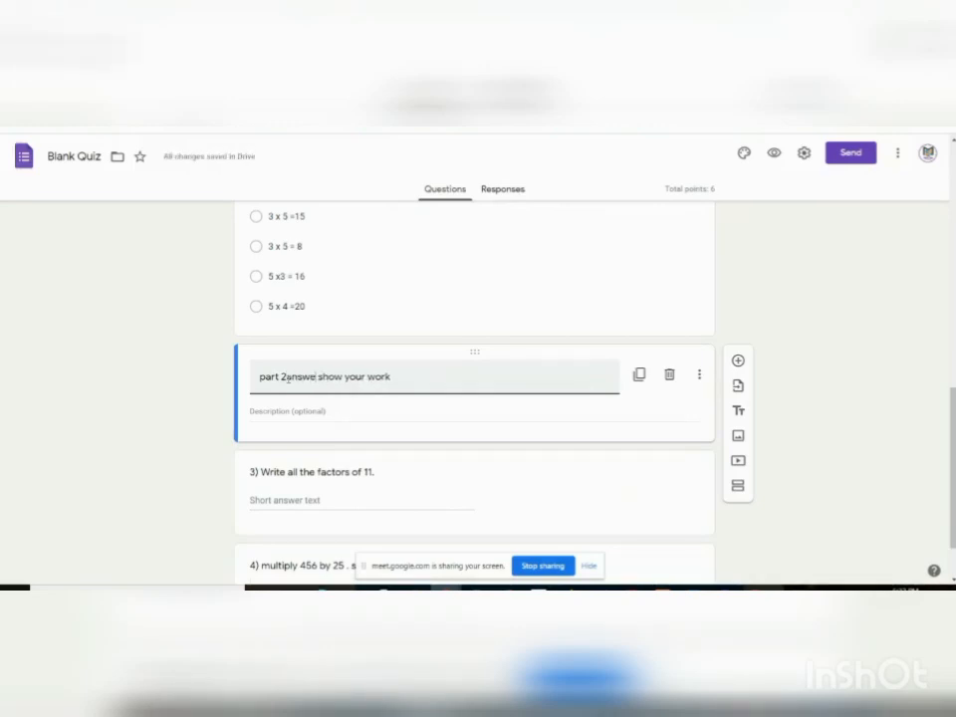
{"action": "type", "text": "r"}
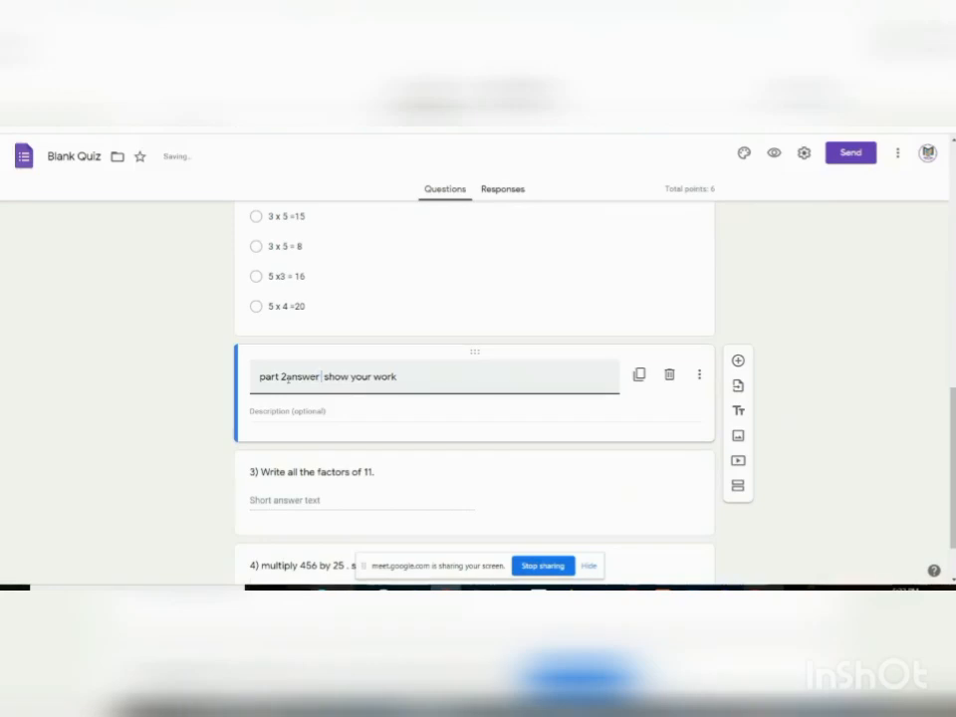
{"action": "type", "text": " the"}
{"action": "type", "text": " followi"}
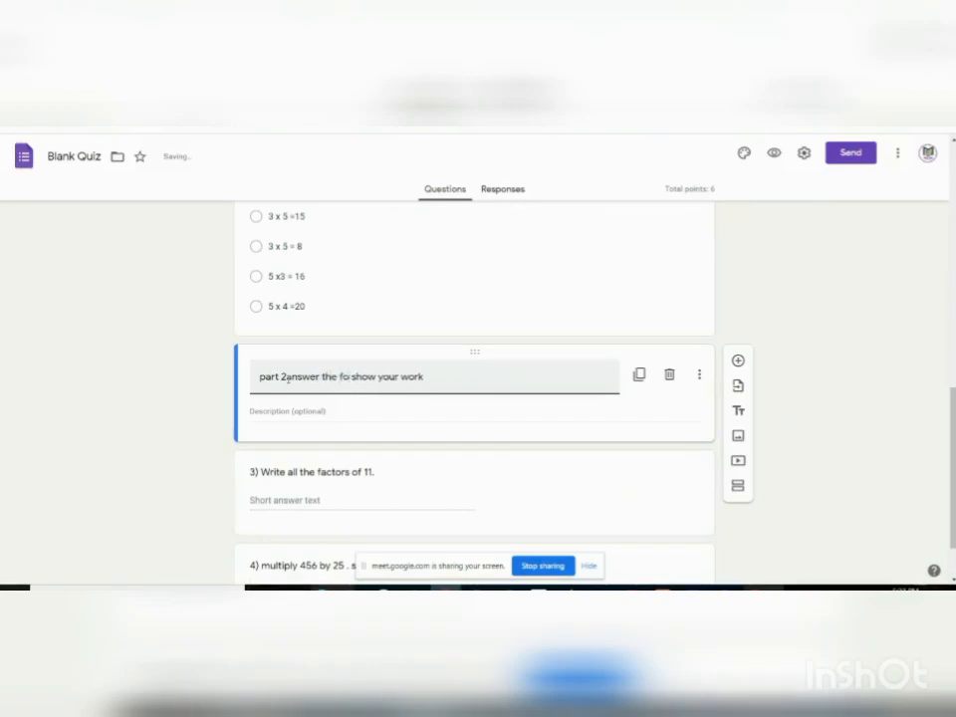
{"action": "type", "text": "ng,"}
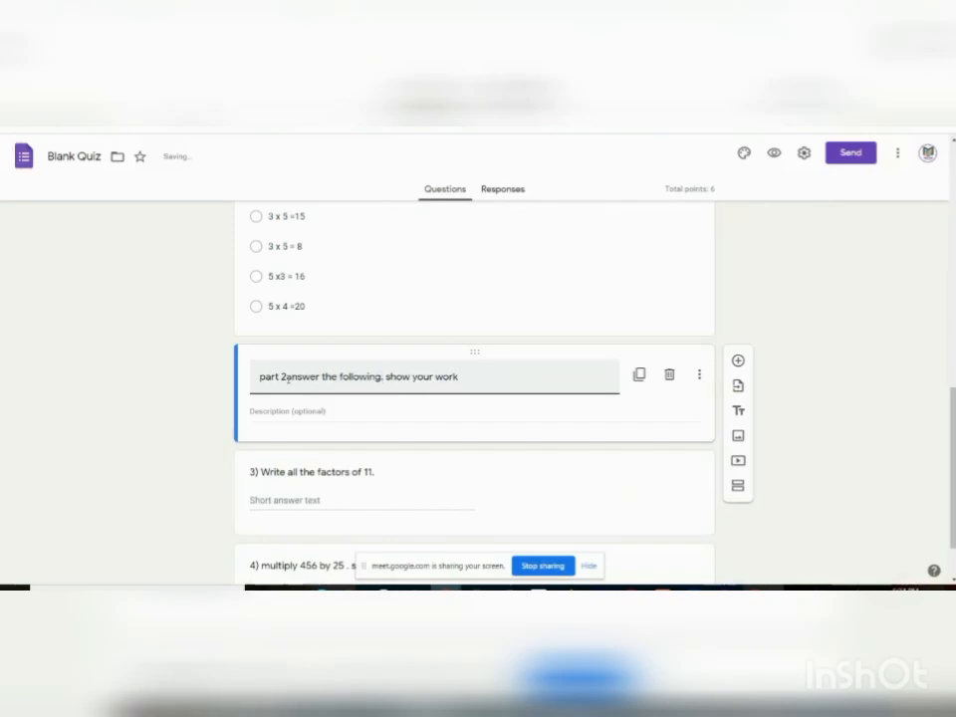
{"action": "key", "text": "BackSpace"}
- Insert "all" so that the title's last sentence reads "show all your work"
{"action": "type", "text": ".al"}
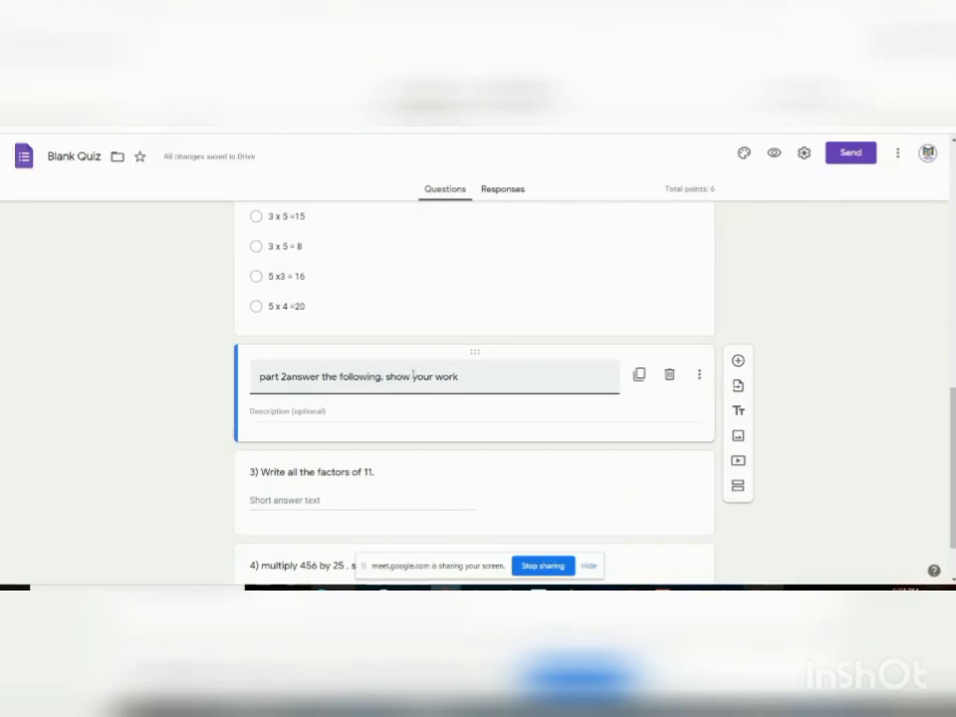
{"action": "type", "text": "l"}
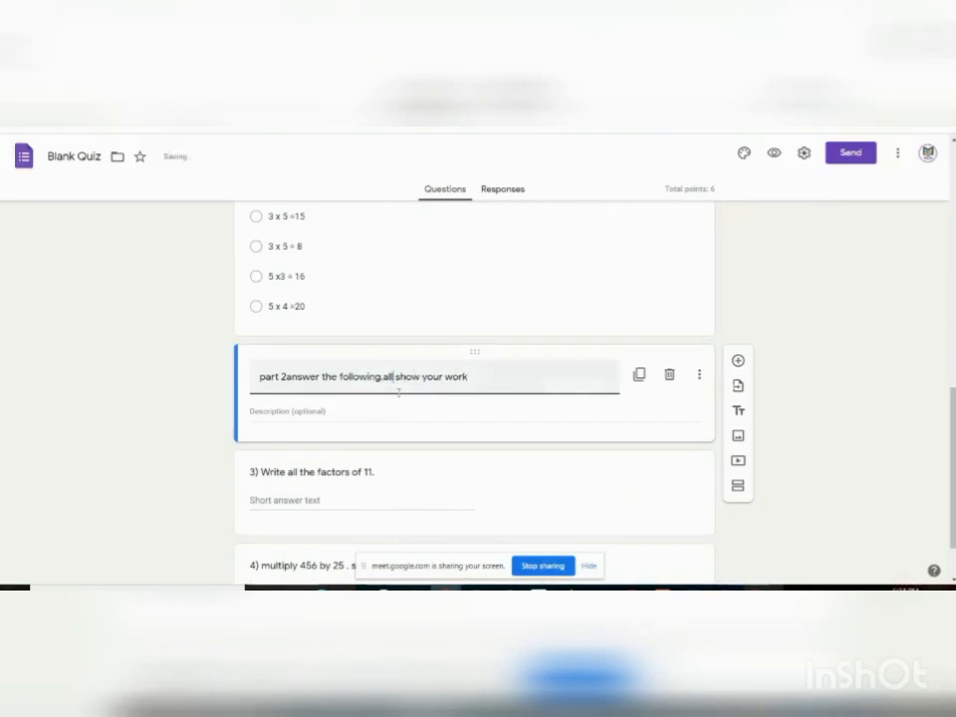
{"action": "key", "text": "BackSpace"}
{"action": "key", "text": "BackSpace"}
{"action": "key", "text": "BackSpace"}
{"action": "key", "text": "BackSpace"}
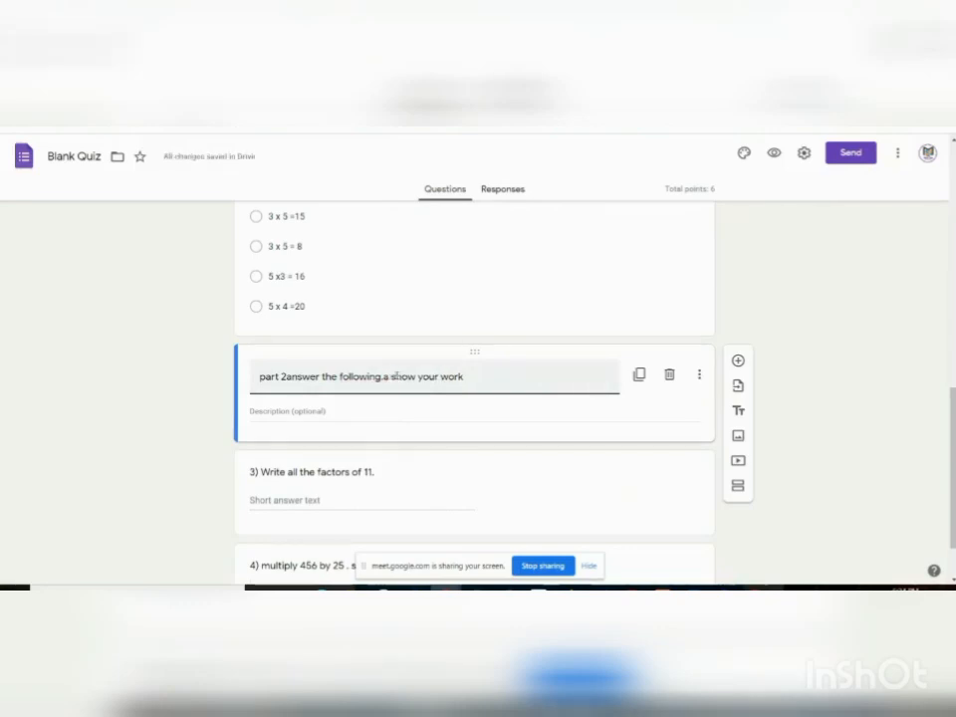
{"action": "type", "text": ","}
{"action": "left_click", "coordinate": [414, 376]}
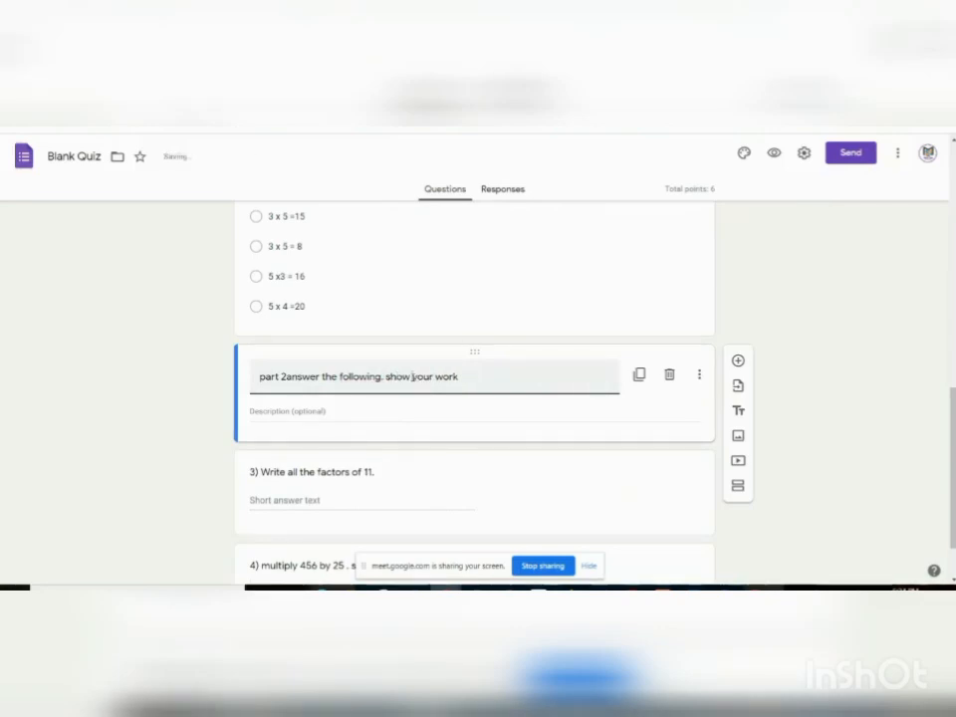
{"action": "type", "text": "all"}
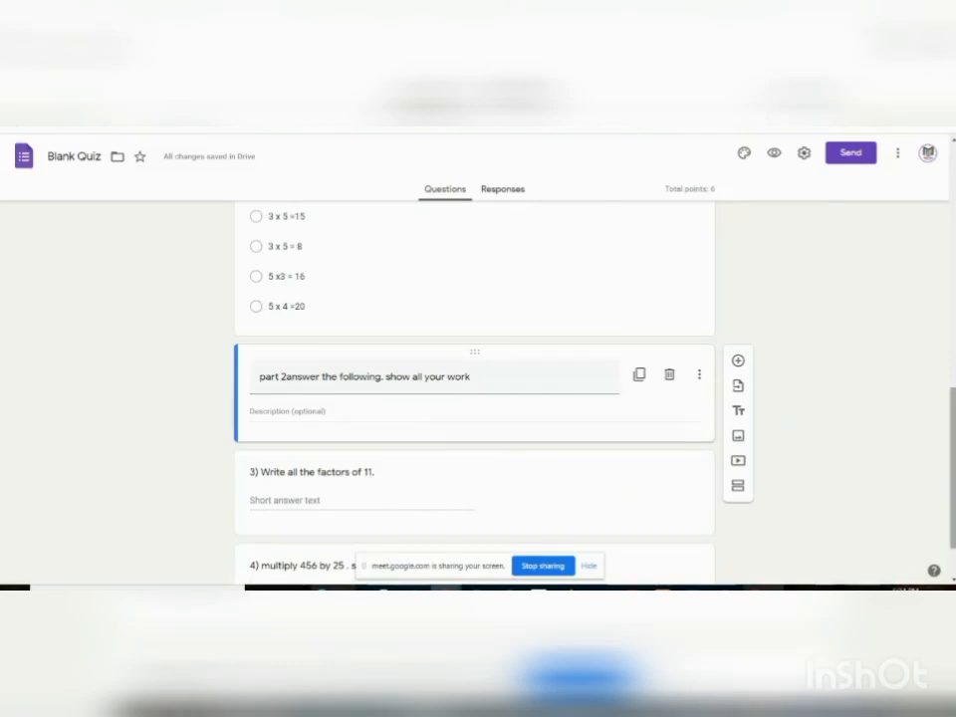
- Add a new section directly after question 2, so the part 2 title and its questions fall into section 2
{"action": "scroll", "coordinate": [894, 479], "scroll_direction": "down", "scroll_amount": 1}
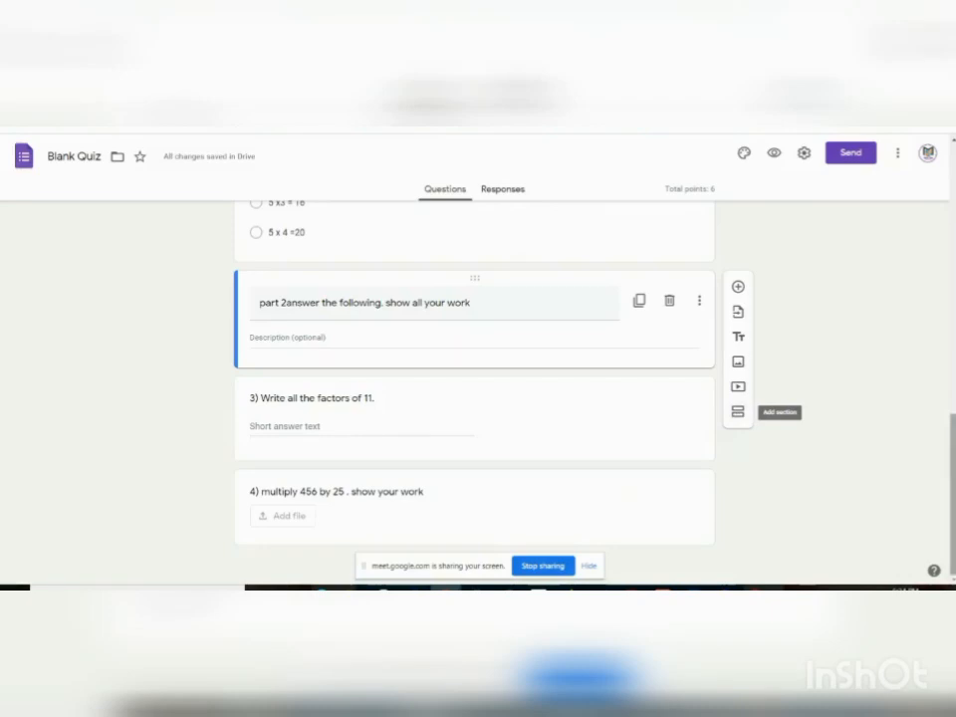
{"action": "scroll", "coordinate": [920, 328], "scroll_direction": "up", "scroll_amount": 10}
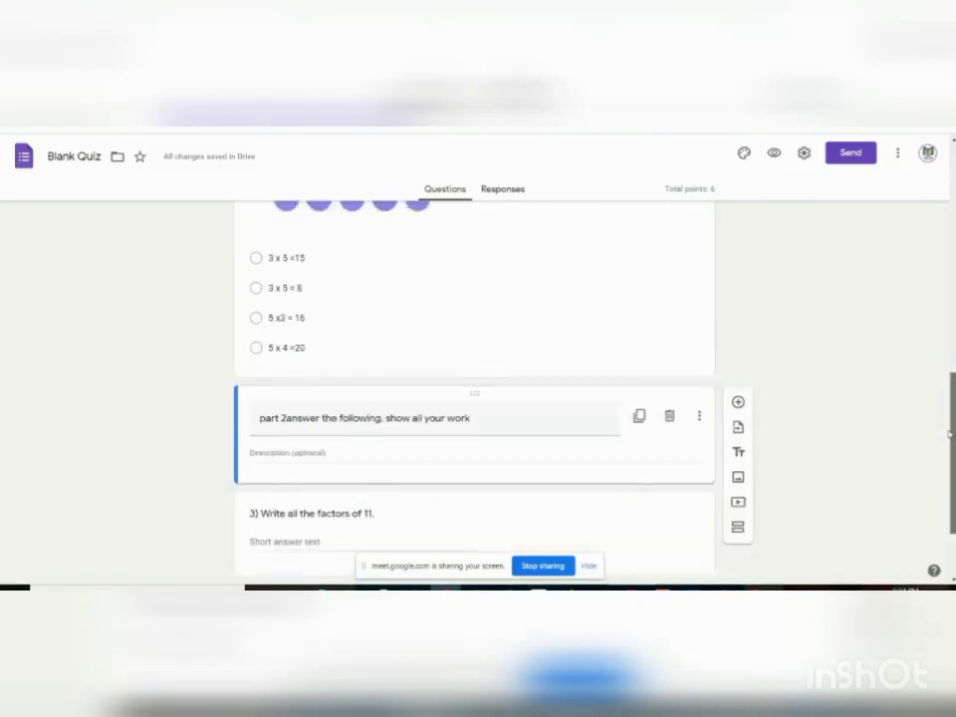
{"action": "scroll", "coordinate": [911, 325], "scroll_direction": "down", "scroll_amount": 5}
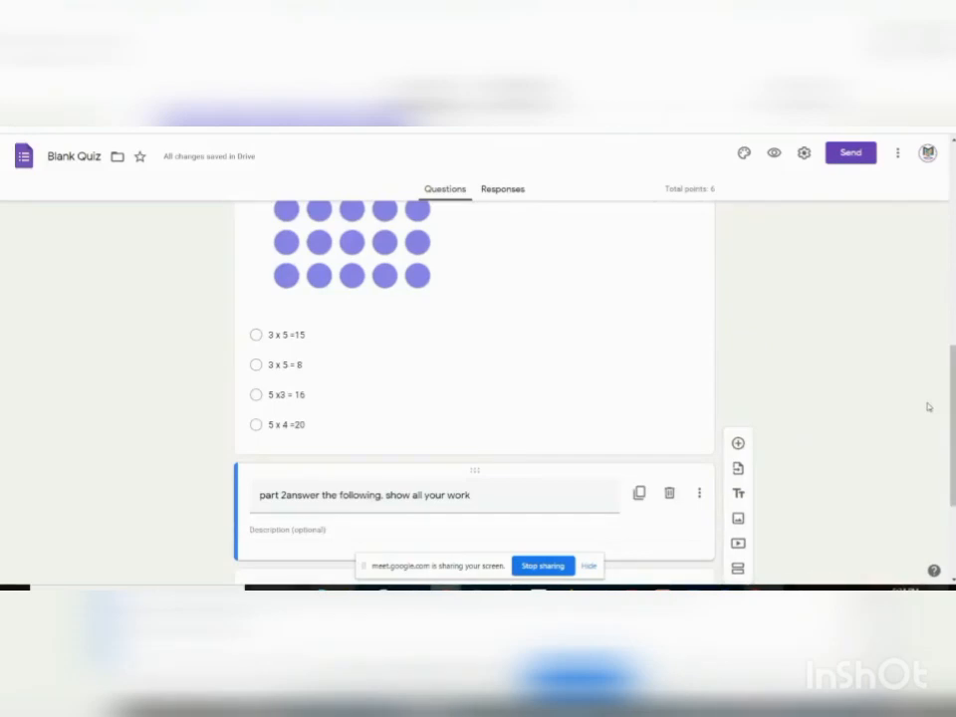
{"action": "left_click", "coordinate": [670, 394]}
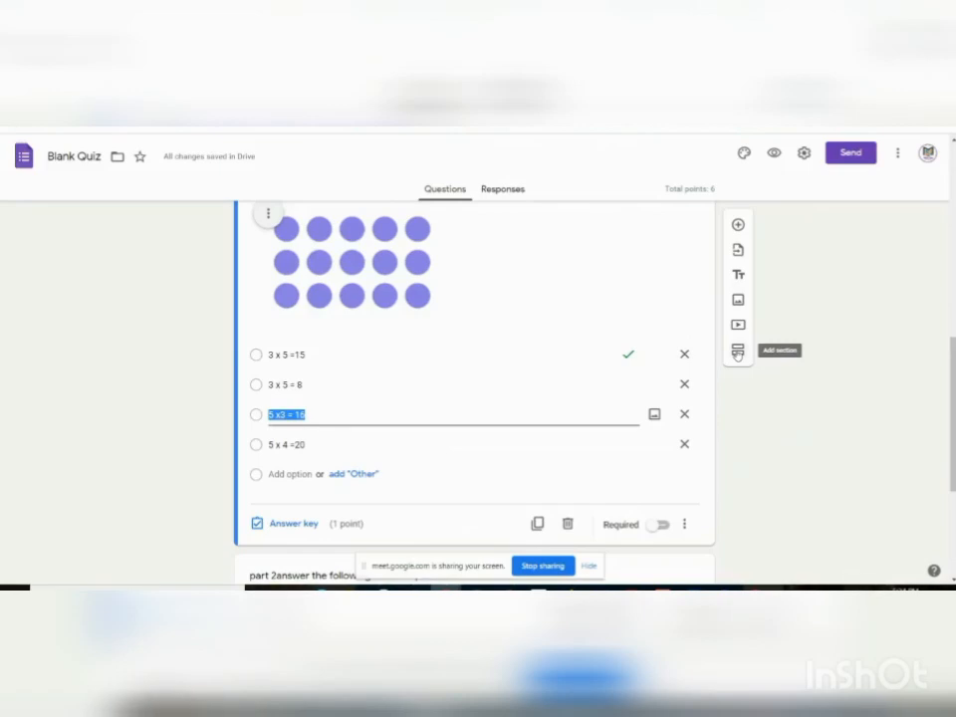
{"action": "left_click", "coordinate": [737, 353]}
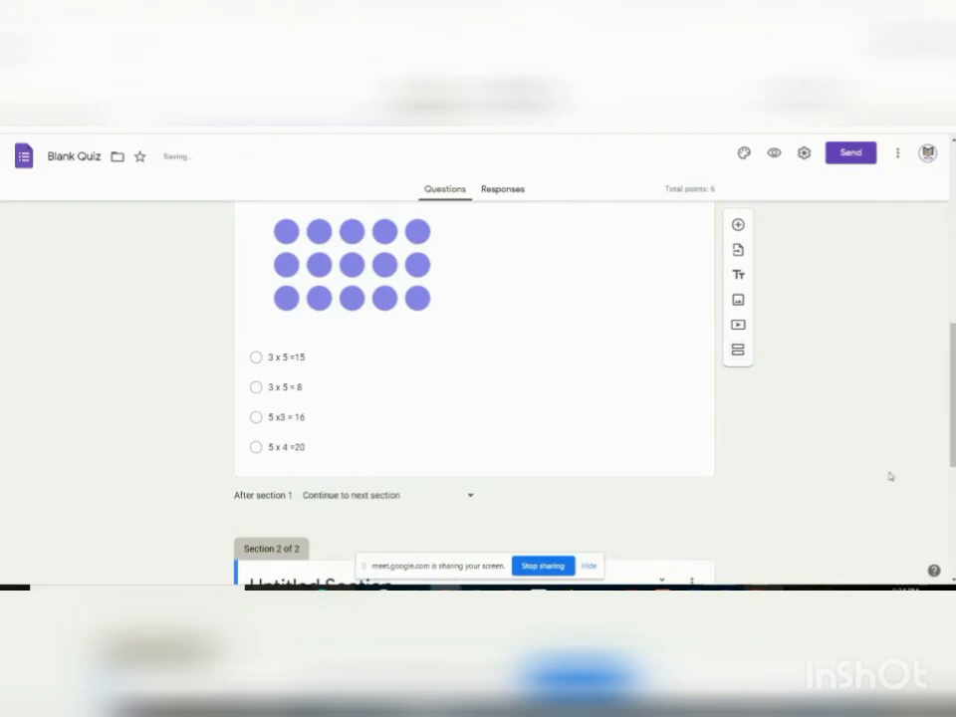
{"action": "scroll", "coordinate": [930, 421], "scroll_direction": "down", "scroll_amount": 2}
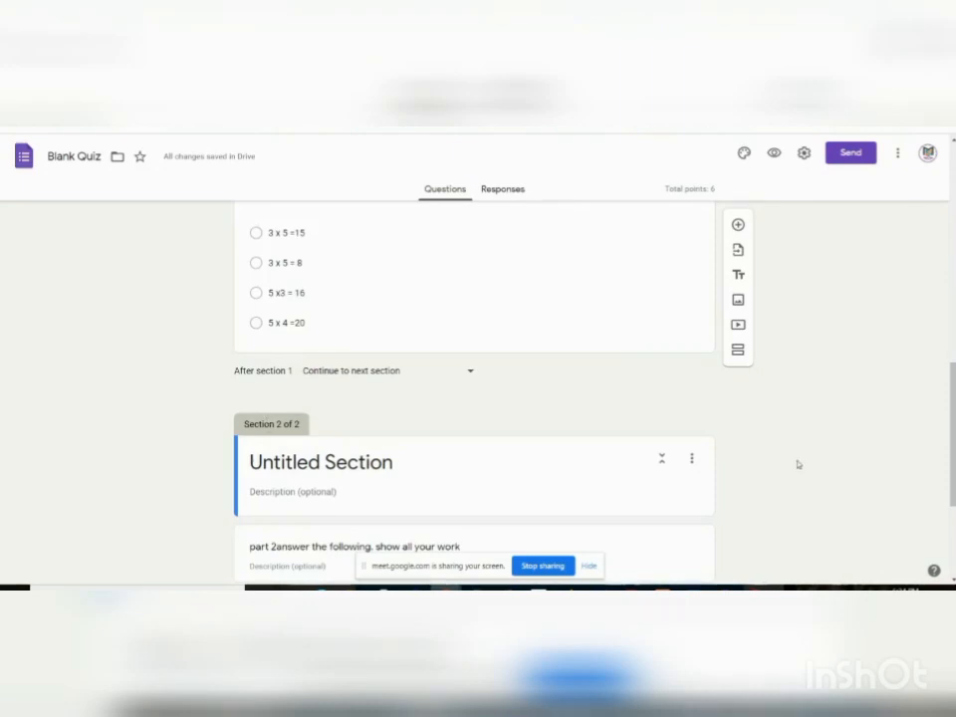
- Review section 1 of the quiz and open the form's preview
{"action": "scroll", "coordinate": [943, 373], "scroll_direction": "up", "scroll_amount": 3}
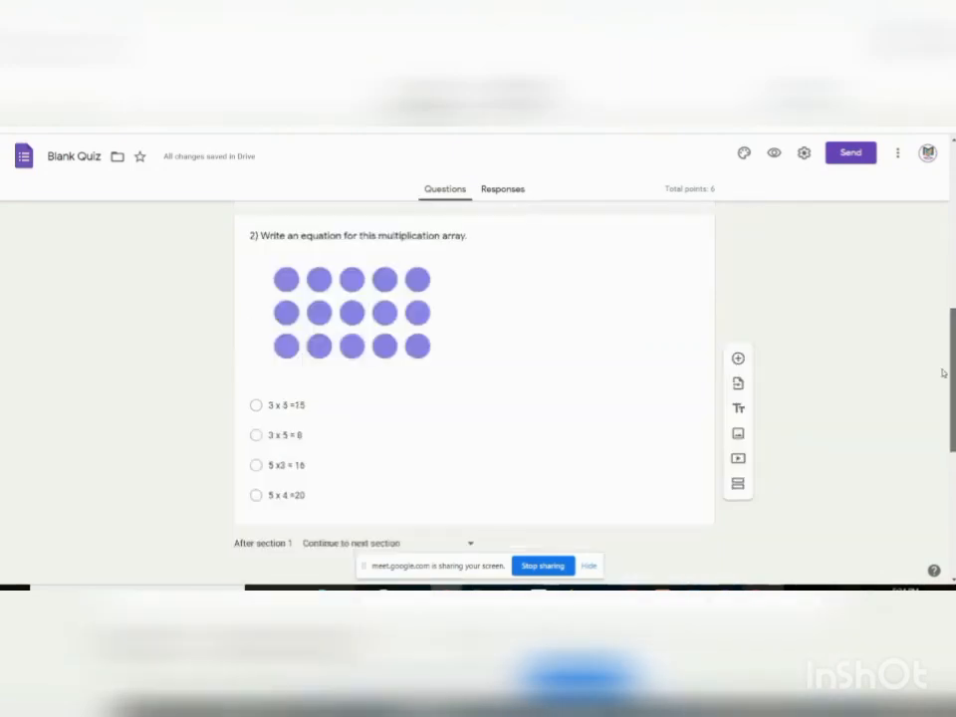
{"action": "scroll", "coordinate": [944, 373], "scroll_direction": "up", "scroll_amount": 8}
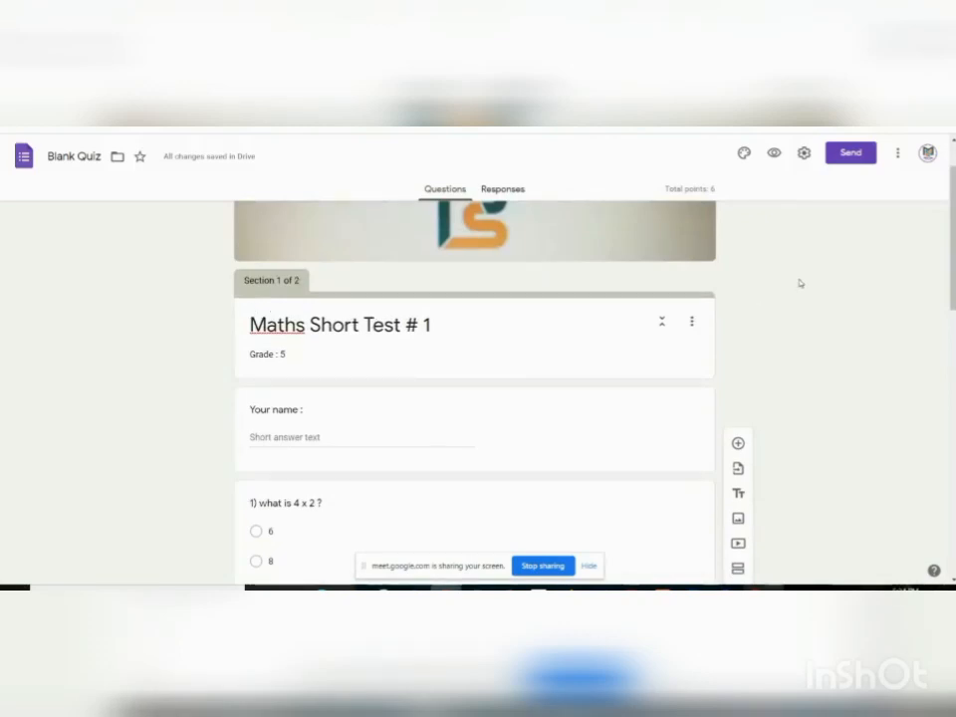
{"action": "scroll", "coordinate": [800, 279], "scroll_direction": "down", "scroll_amount": 1}
{"action": "left_click_drag", "start_coordinate": [952, 258], "coordinate": [952, 376]}
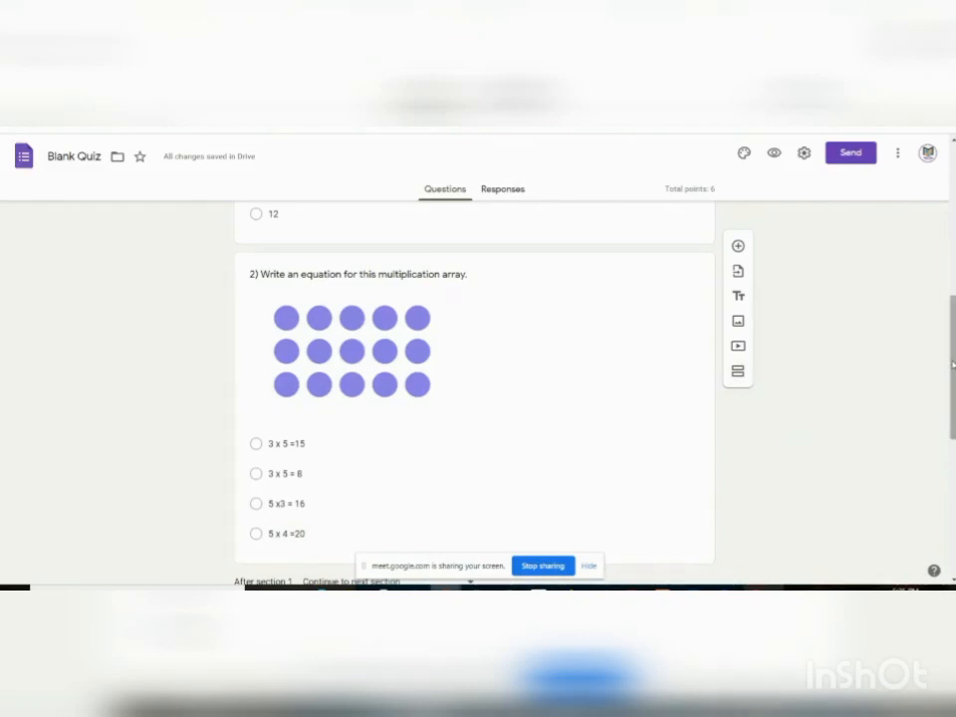
{"action": "left_click_drag", "start_coordinate": [953, 365], "coordinate": [932, 314]}
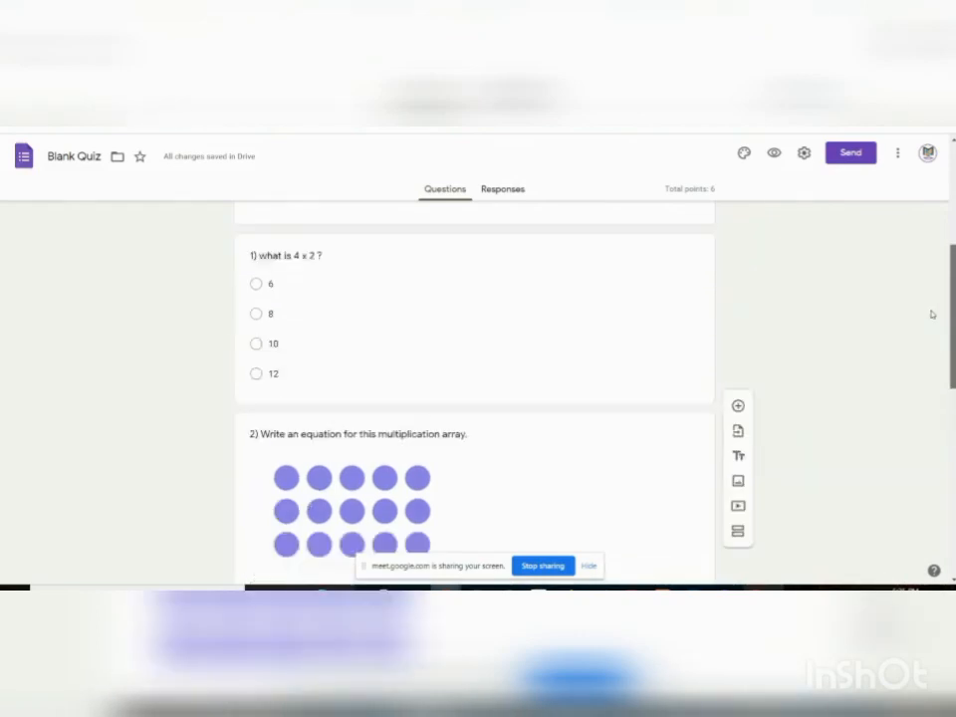
{"action": "scroll", "coordinate": [932, 313], "scroll_direction": "up", "scroll_amount": 5}
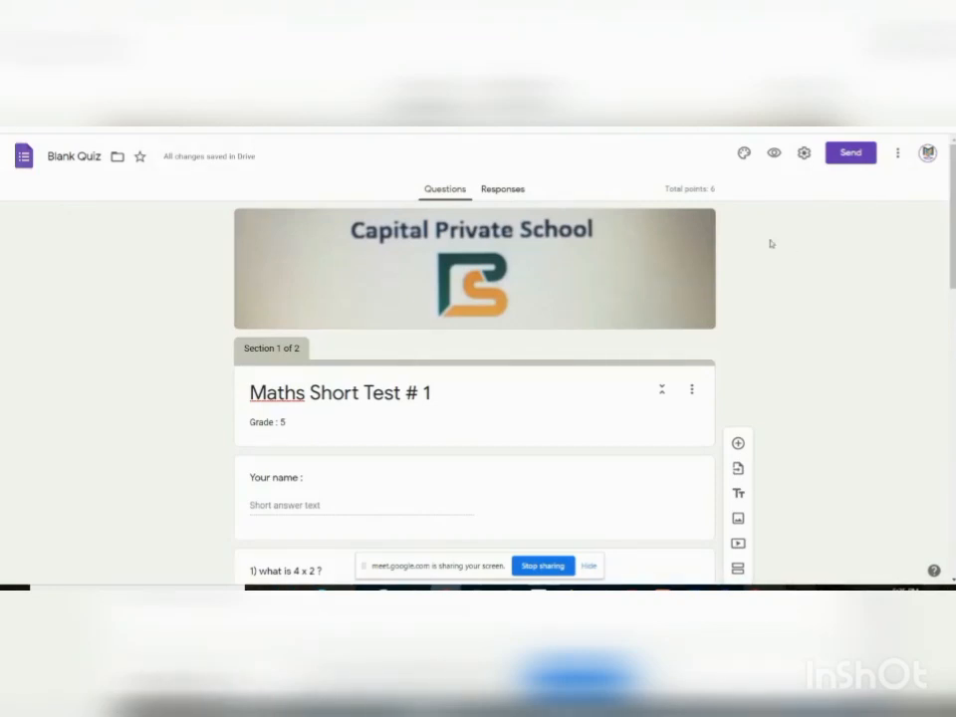
{"action": "left_click", "coordinate": [773, 163]}
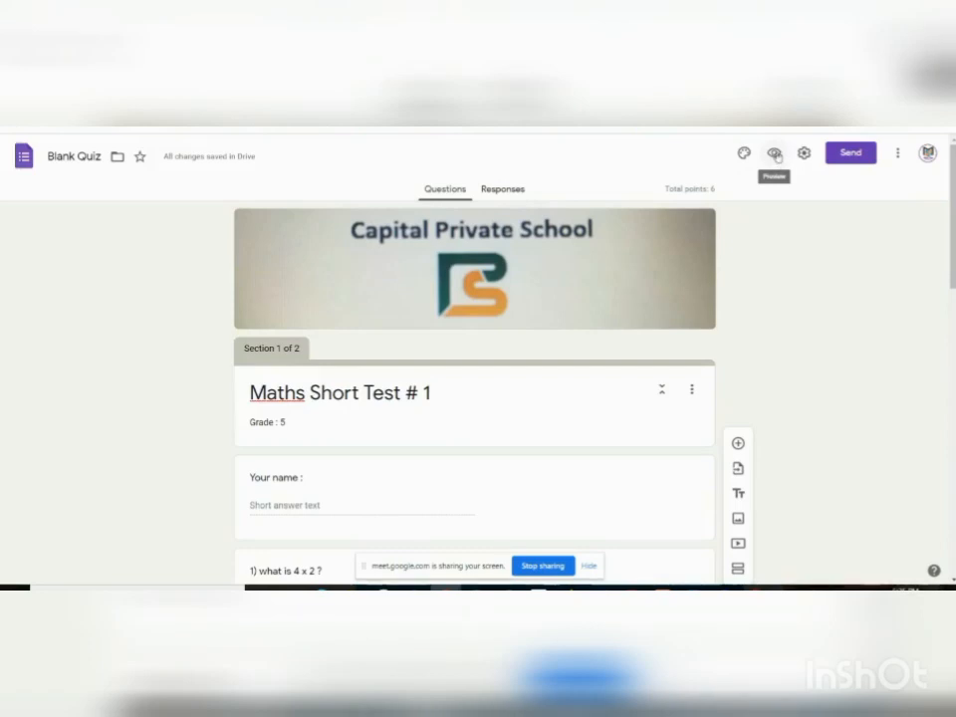
{"action": "left_click", "coordinate": [777, 156]}
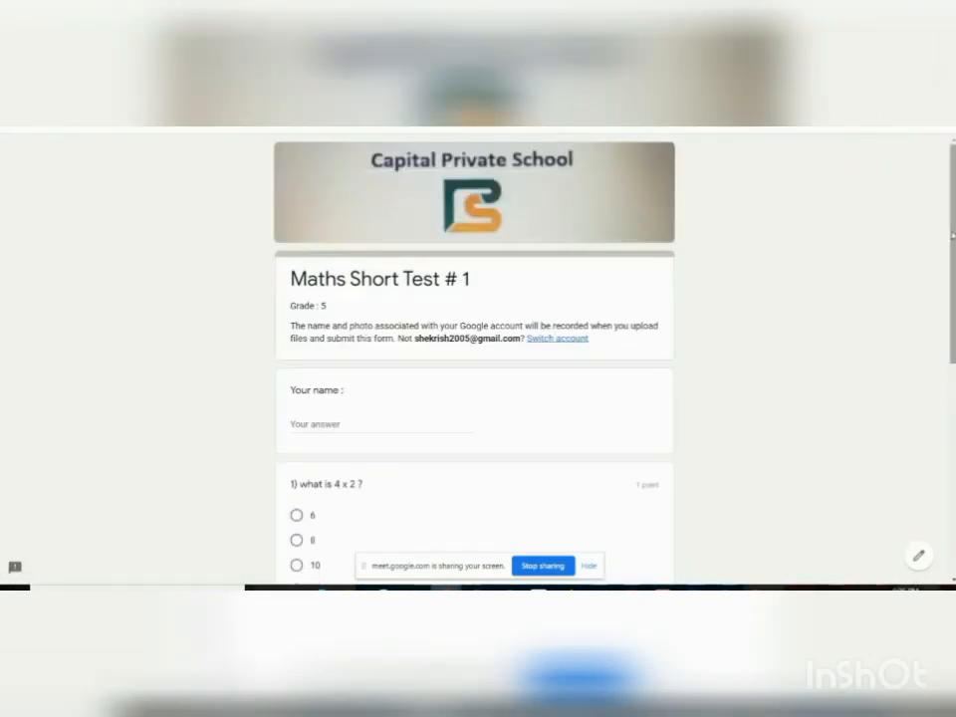
- Examine the first section in the preview, from the header and name field through questions 1 and 2
{"action": "scroll", "coordinate": [953, 236], "scroll_direction": "down", "scroll_amount": 1}
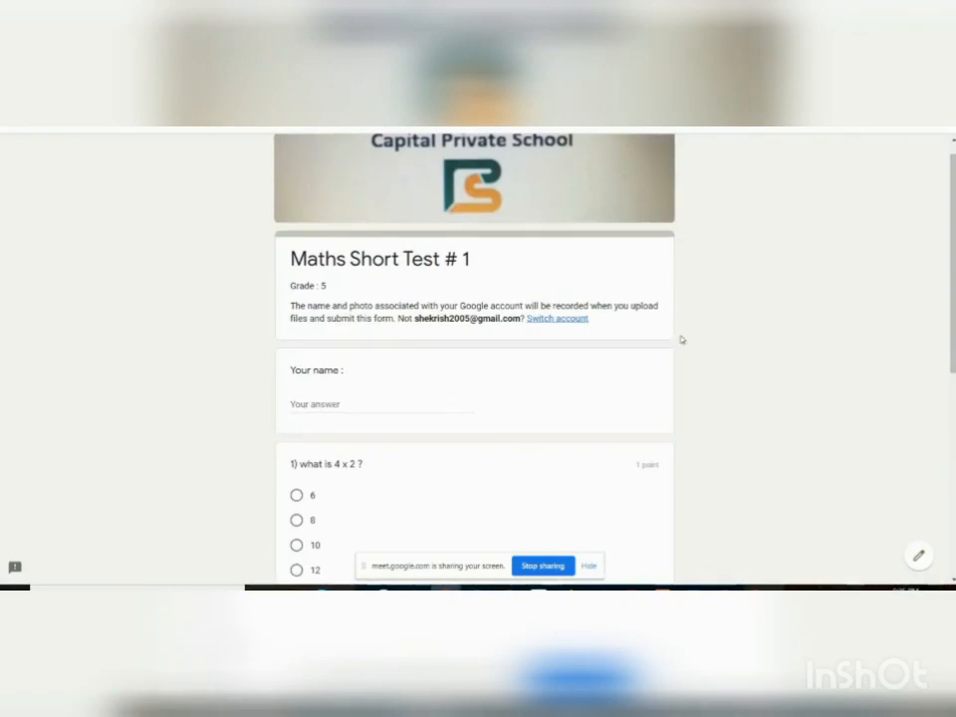
{"action": "scroll", "coordinate": [682, 340], "scroll_direction": "down", "scroll_amount": 1}
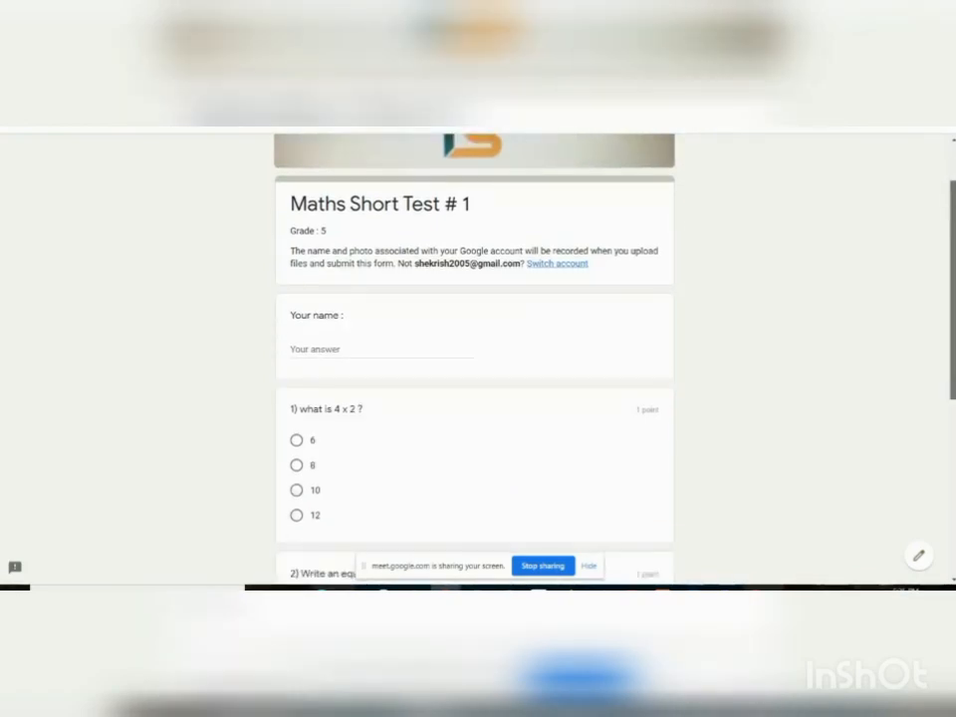
{"action": "scroll", "coordinate": [475, 359], "scroll_direction": "down", "scroll_amount": 4}
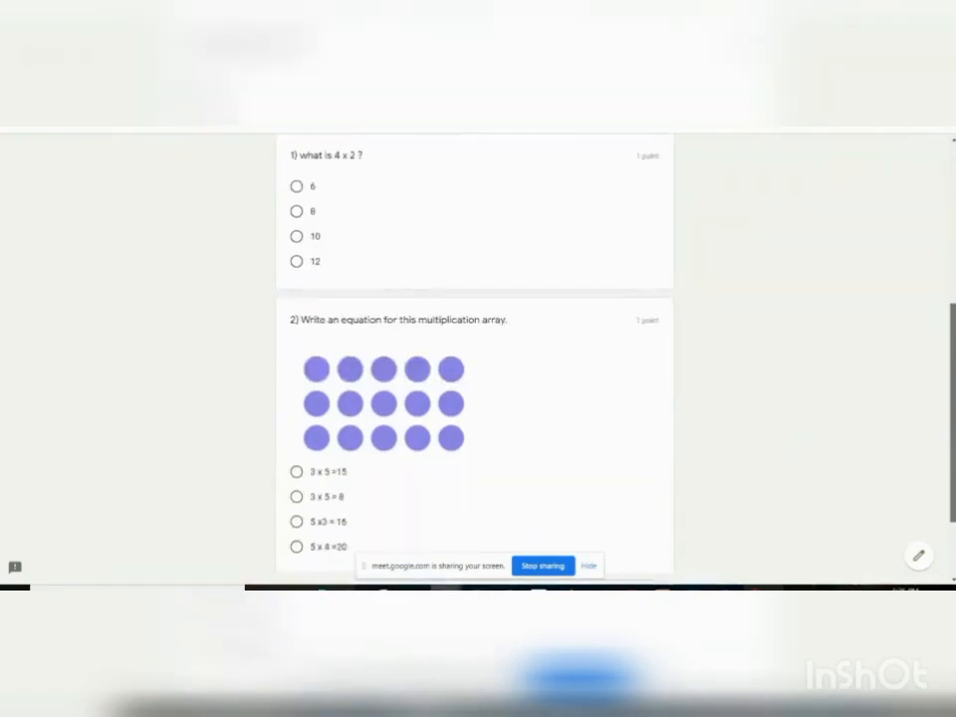
{"action": "scroll", "coordinate": [474, 359], "scroll_direction": "down", "scroll_amount": 2}
{"action": "scroll", "coordinate": [928, 301], "scroll_direction": "up", "scroll_amount": 4}
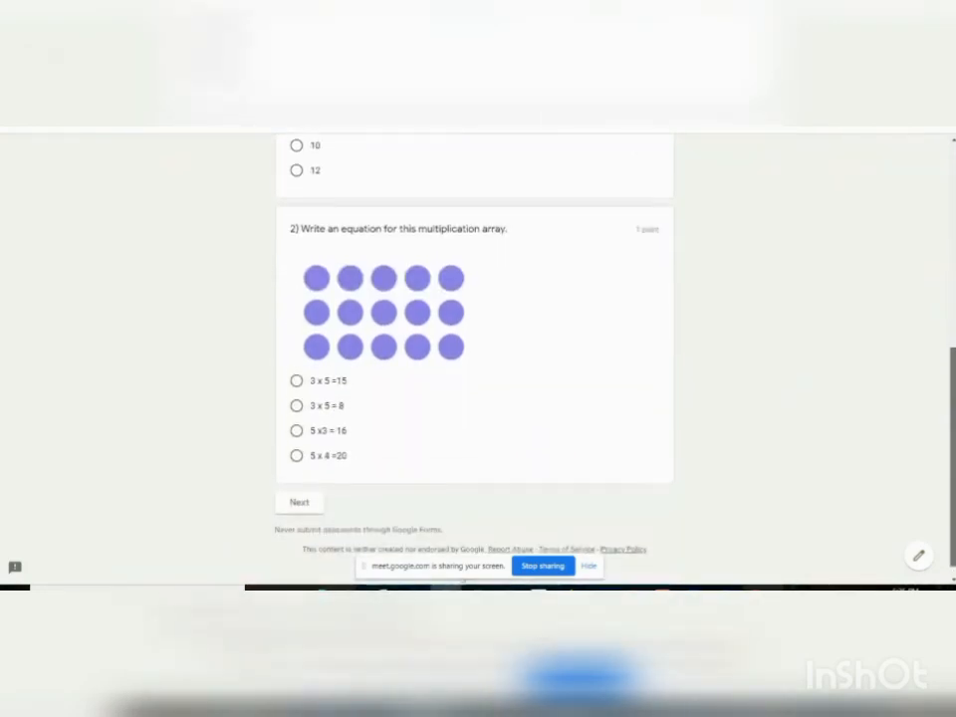
{"action": "scroll", "coordinate": [929, 301], "scroll_direction": "up", "scroll_amount": 2}
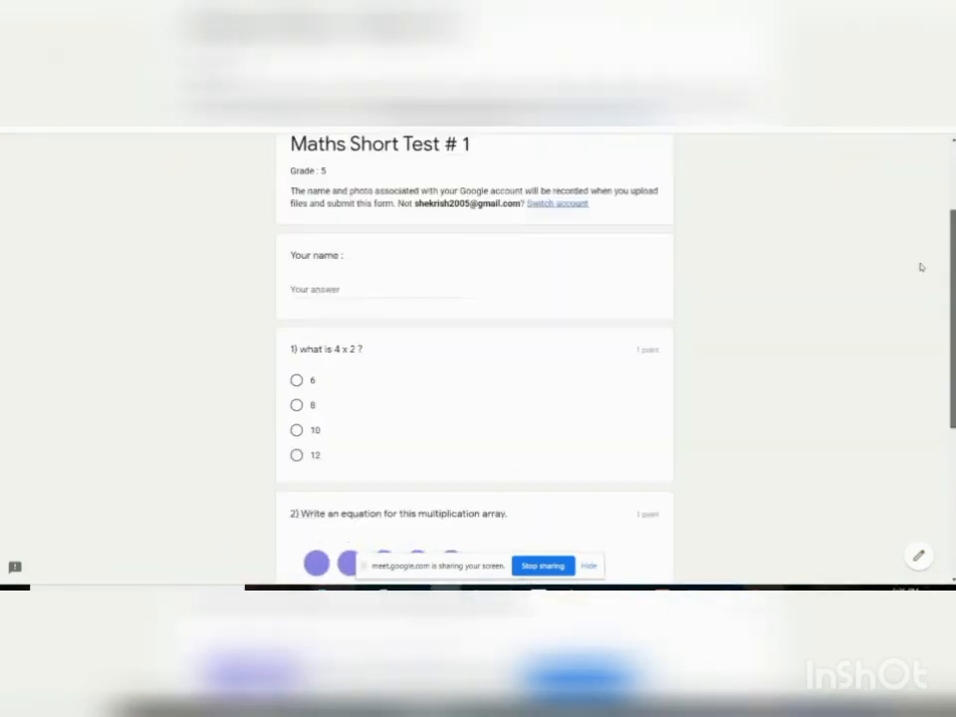
{"action": "scroll", "coordinate": [935, 320], "scroll_direction": "down", "scroll_amount": 7}
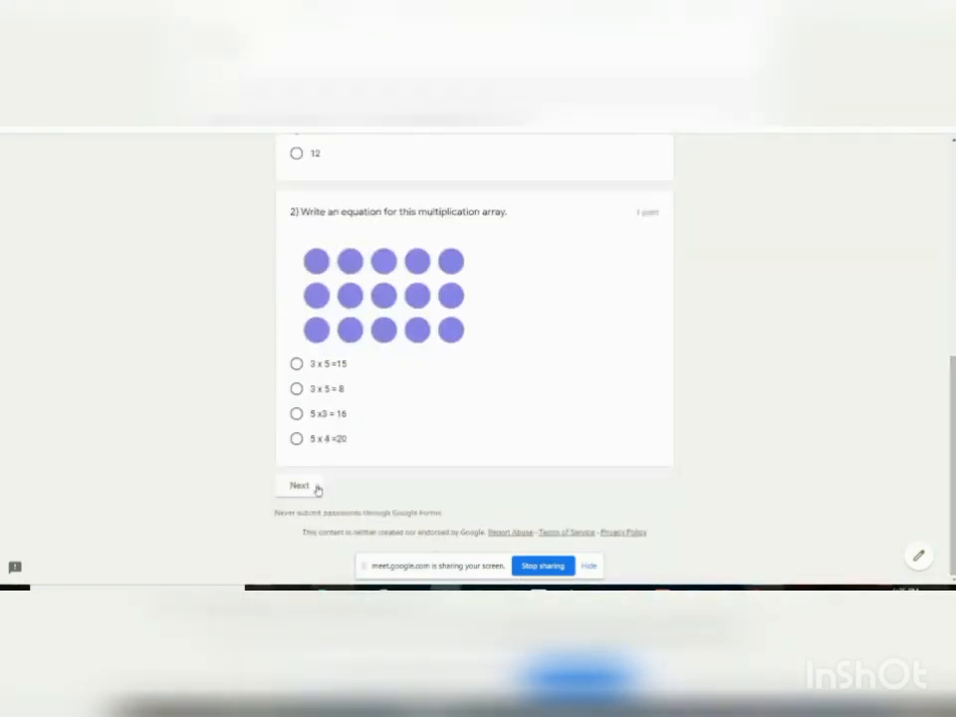
- Advance the preview to the second section and examine the part 2 title and questions 3 and 4
{"action": "left_click", "coordinate": [301, 486]}
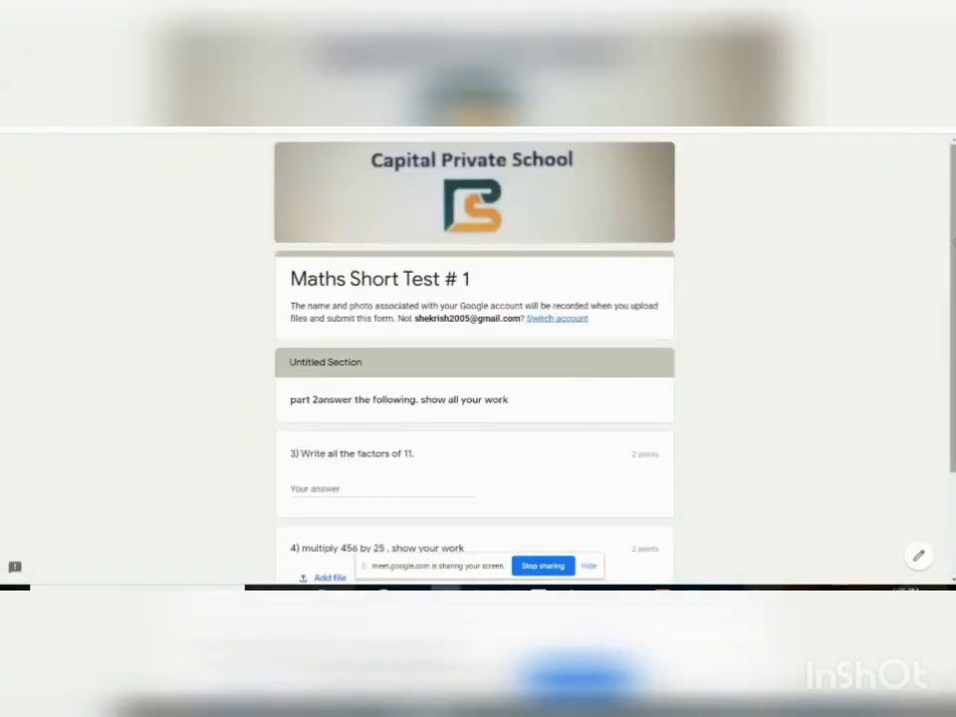
{"action": "scroll", "coordinate": [637, 366], "scroll_direction": "down", "scroll_amount": 2}
{"action": "scroll", "coordinate": [638, 367], "scroll_direction": "down", "scroll_amount": 1}
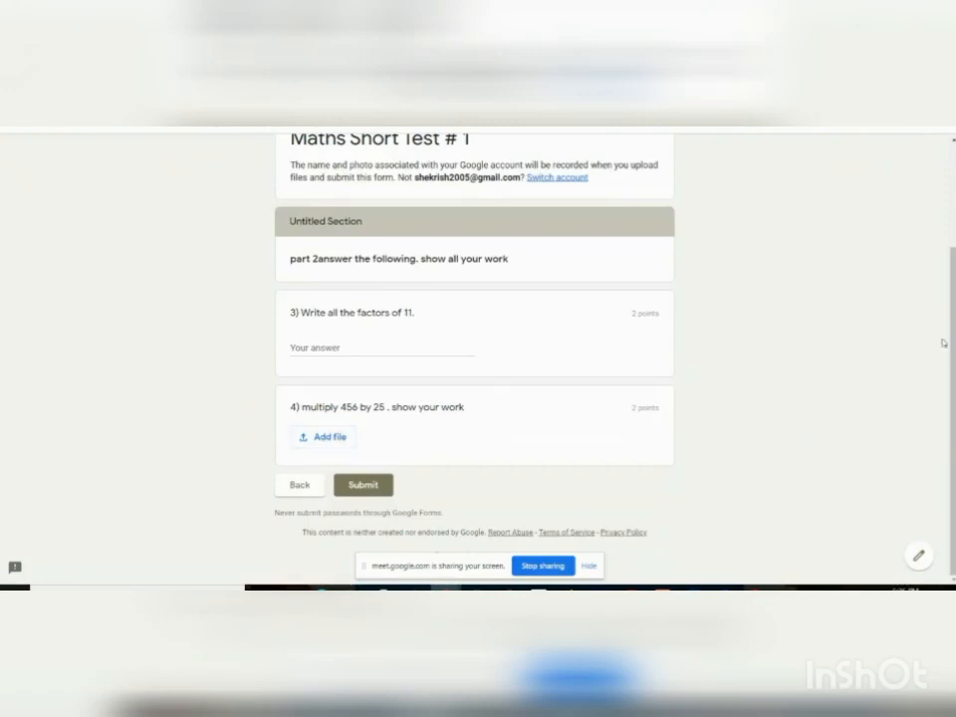
{"action": "scroll", "coordinate": [910, 197], "scroll_direction": "up", "scroll_amount": 3}
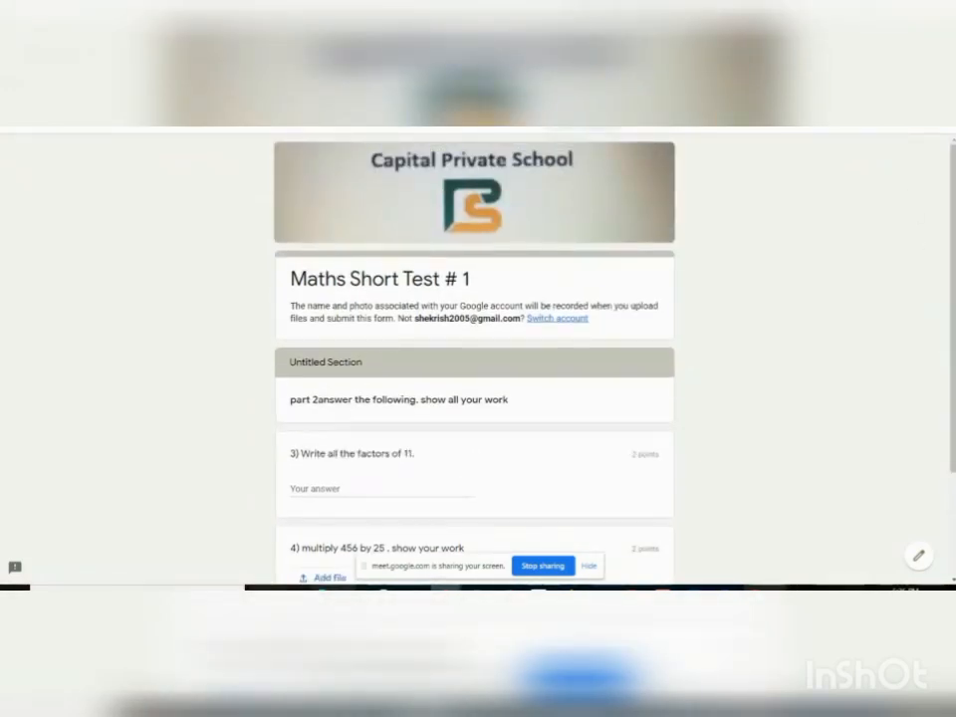
- Return to the form editor and review the questions down to the break between sections 1 and 2
{"action": "left_click", "coordinate": [587, 129]}
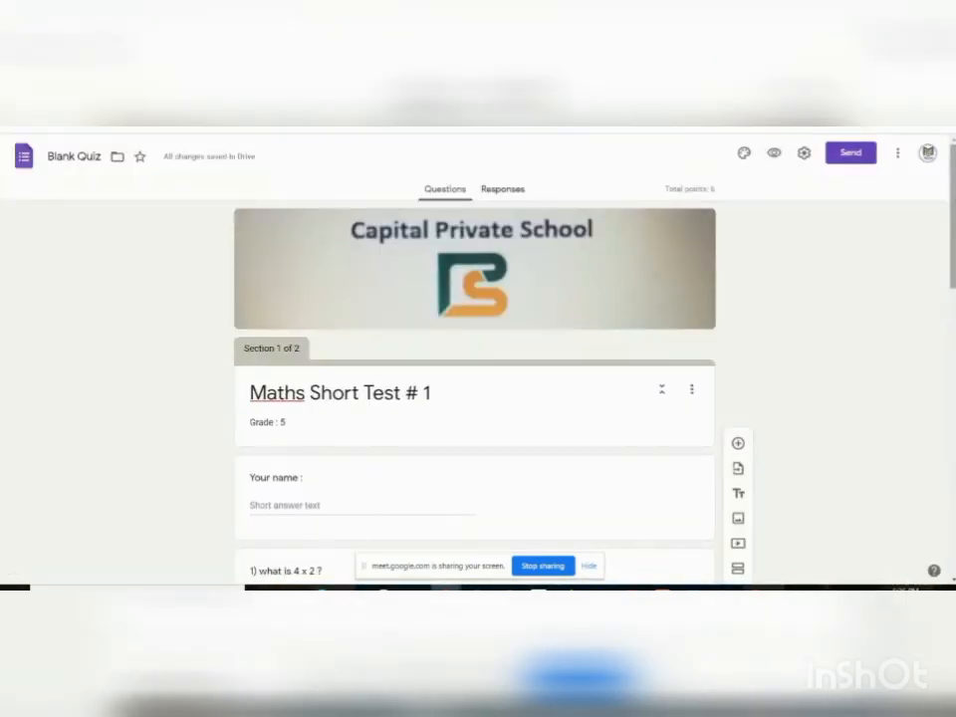
{"action": "scroll", "coordinate": [474, 389], "scroll_direction": "down", "scroll_amount": 3}
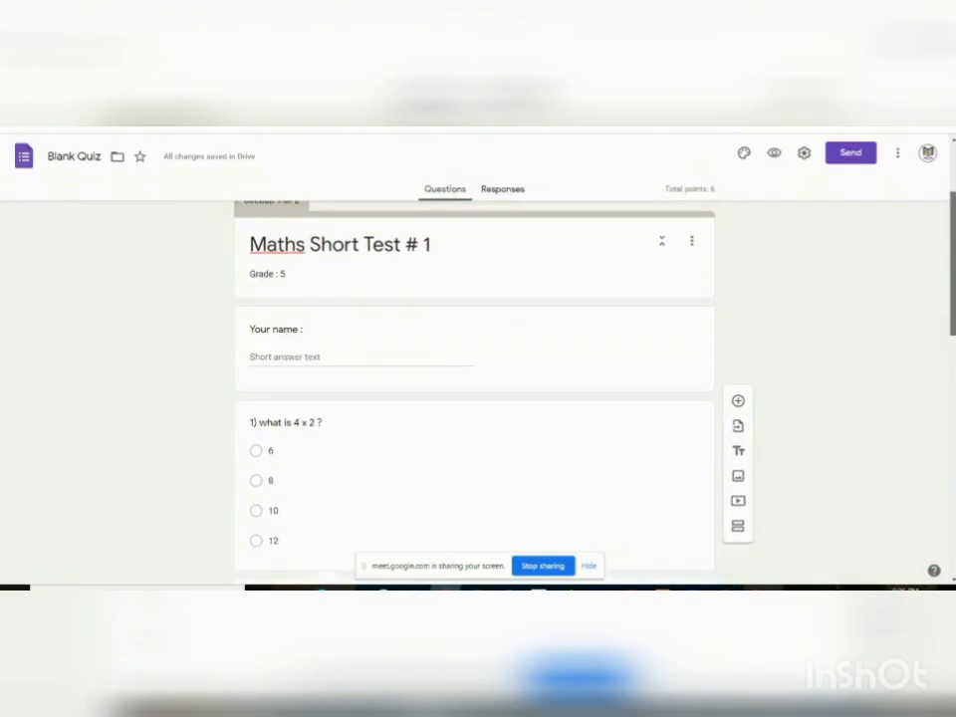
{"action": "scroll", "coordinate": [474, 388], "scroll_direction": "down", "scroll_amount": 3}
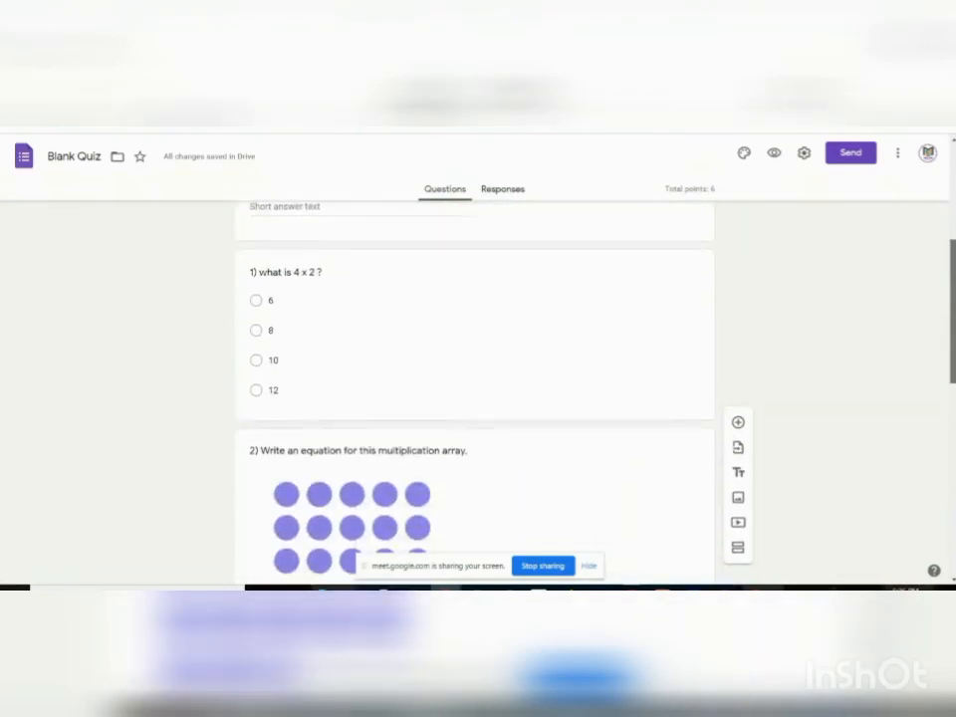
{"action": "scroll", "coordinate": [474, 388], "scroll_direction": "down", "scroll_amount": 4}
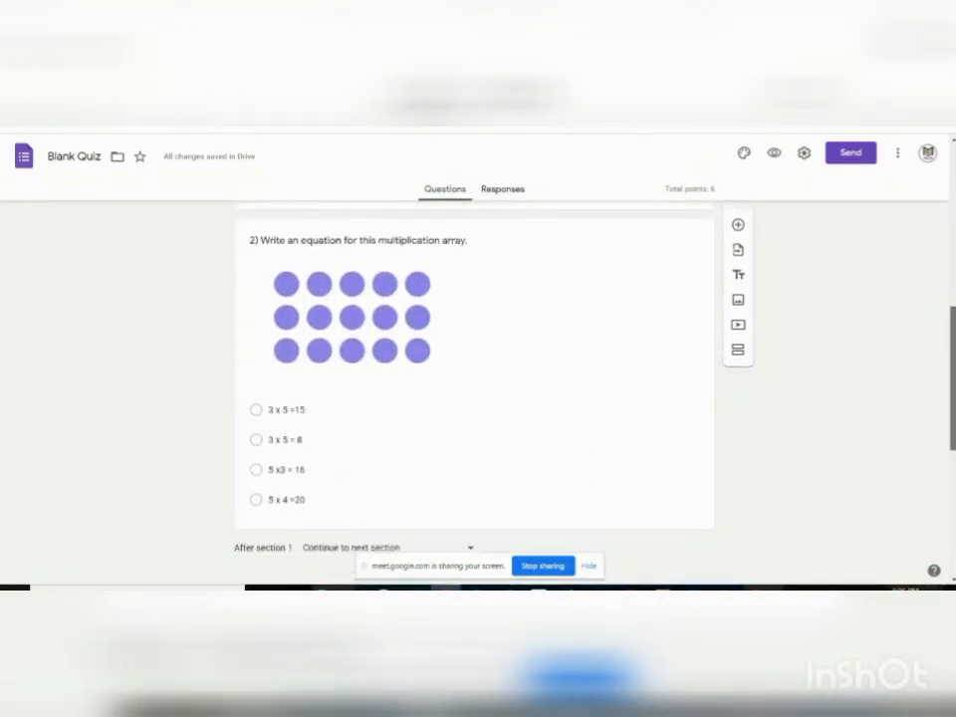
{"action": "scroll", "coordinate": [474, 389], "scroll_direction": "down", "scroll_amount": 4}
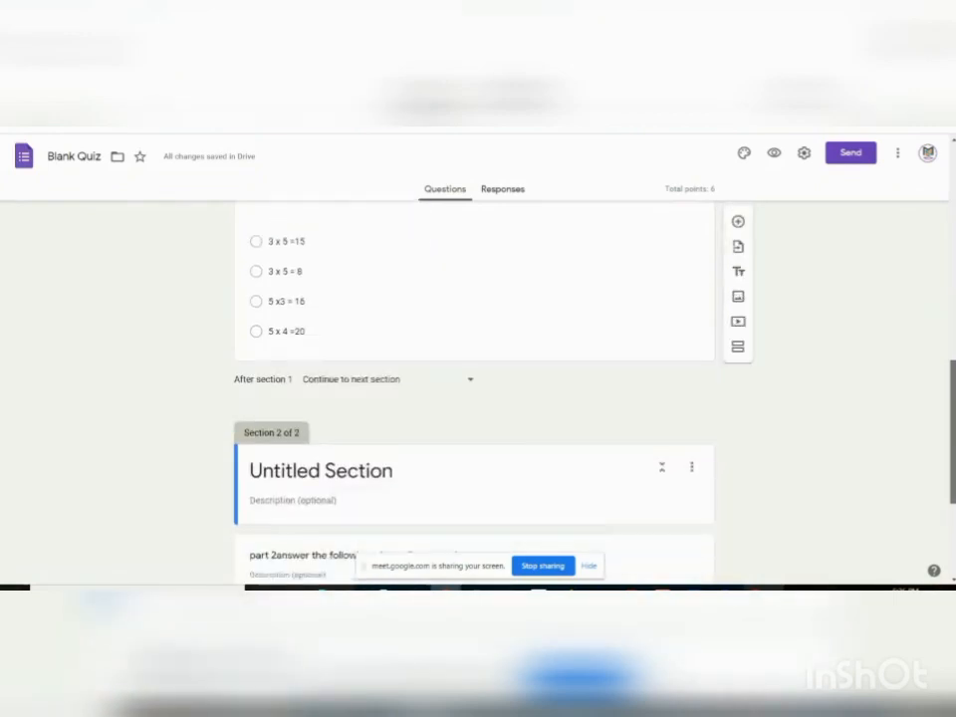
{"action": "scroll", "coordinate": [475, 389], "scroll_direction": "up", "scroll_amount": 1}
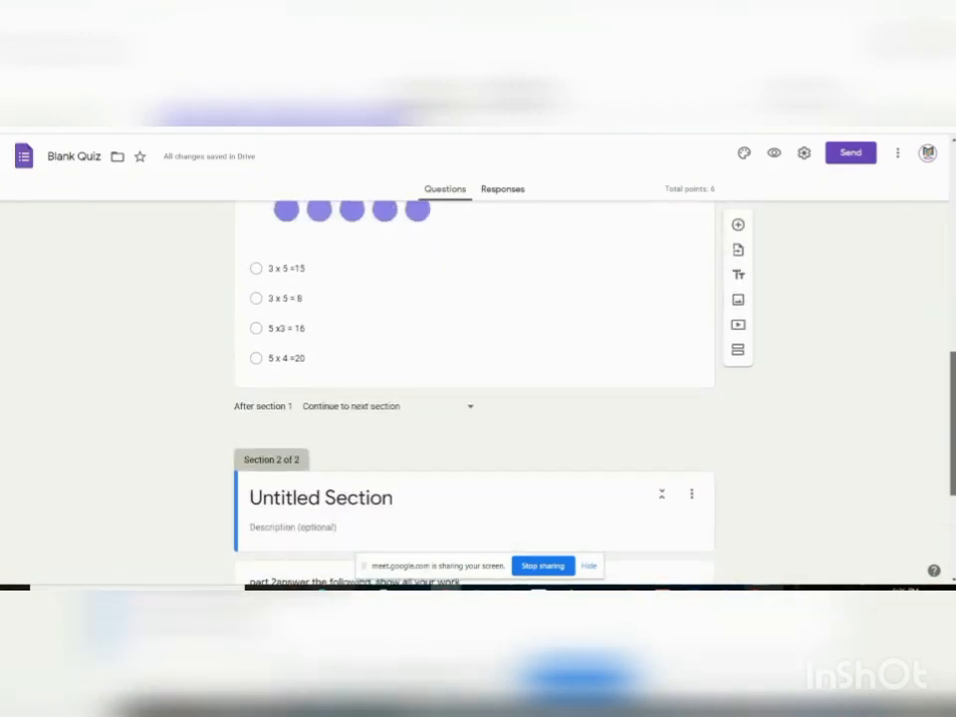
{"action": "scroll", "coordinate": [474, 389], "scroll_direction": "down", "scroll_amount": 2}
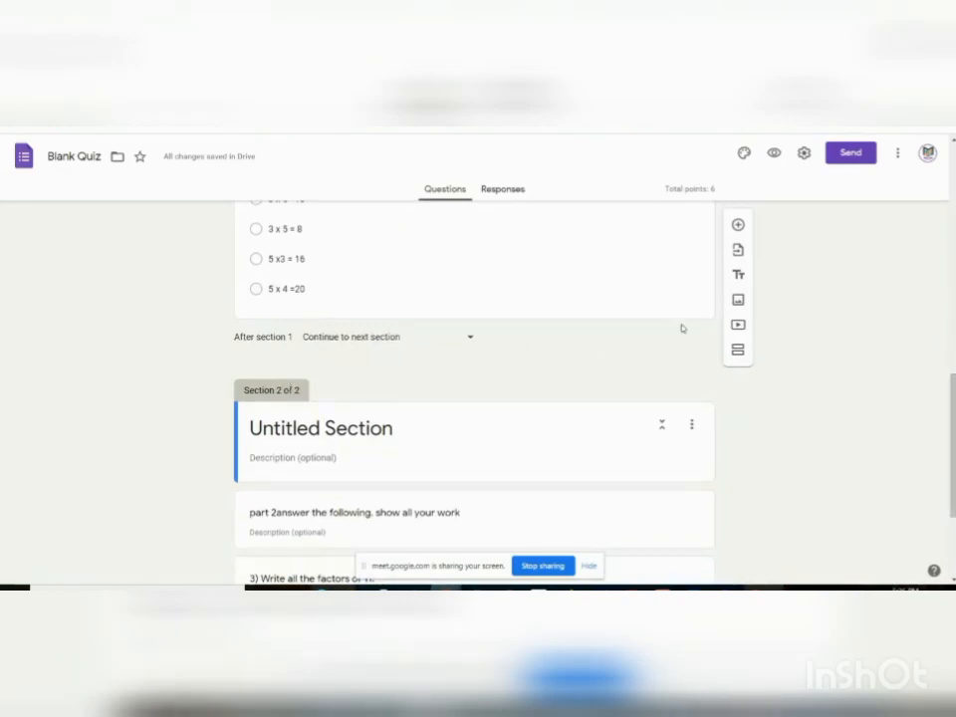
- Add a further section to the quiz and check the section numbering at the form's header
{"action": "left_click_drag", "start_coordinate": [948, 411], "coordinate": [896, 320]}
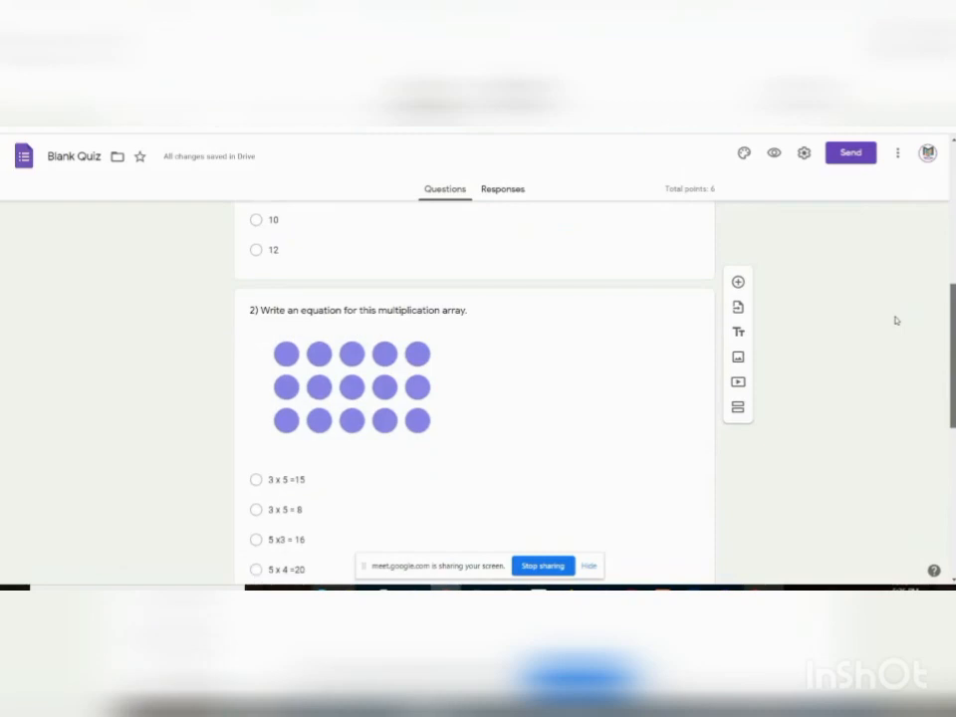
{"action": "left_click", "coordinate": [738, 409]}
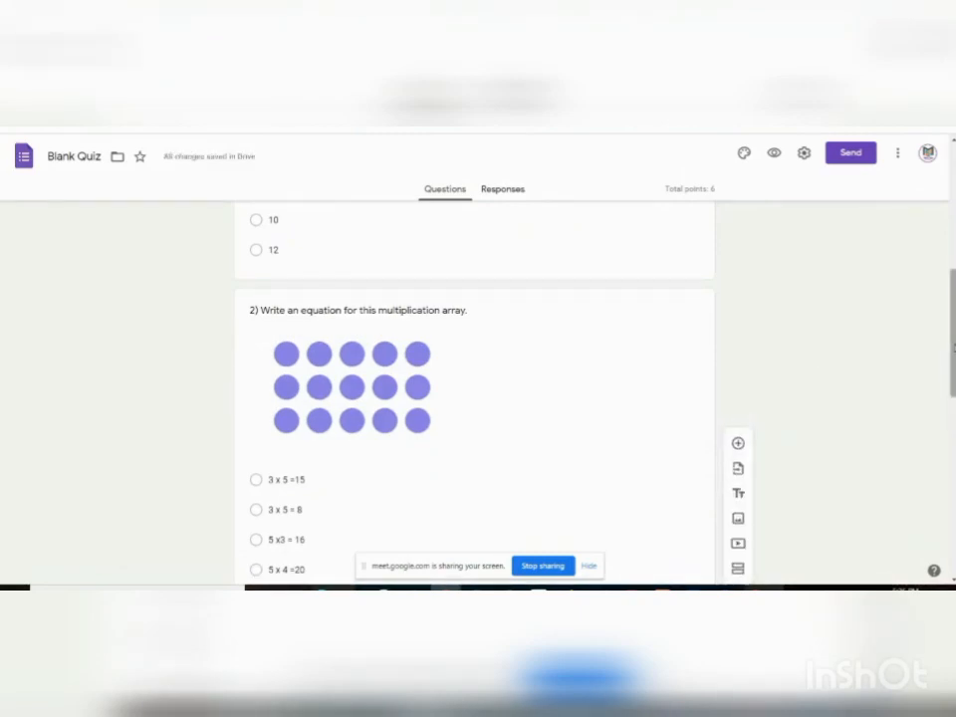
{"action": "scroll", "coordinate": [944, 346], "scroll_direction": "up", "scroll_amount": 5}
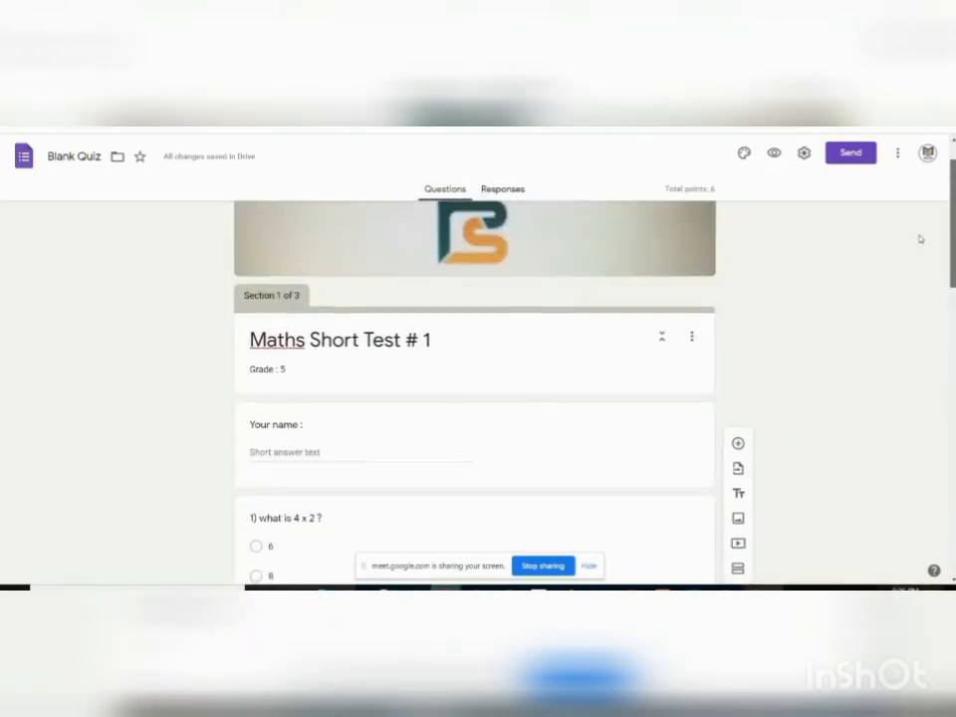
{"action": "scroll", "coordinate": [920, 243], "scroll_direction": "down", "scroll_amount": 1}
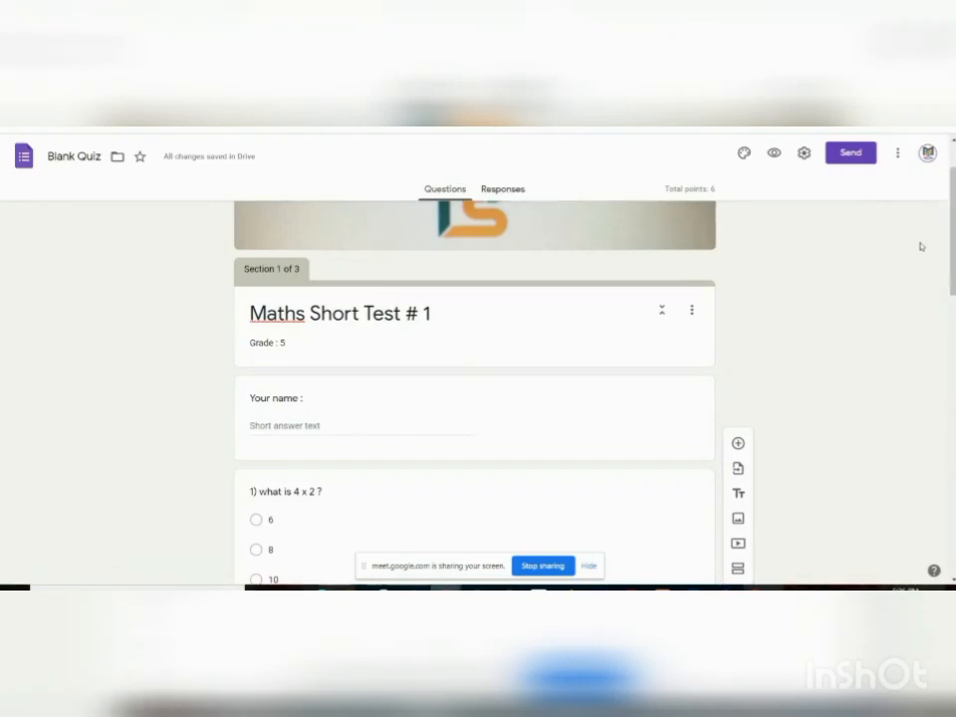
- Undo the last two section additions so that all questions sit in one undivided form
{"action": "key", "text": "ctrl+z"}
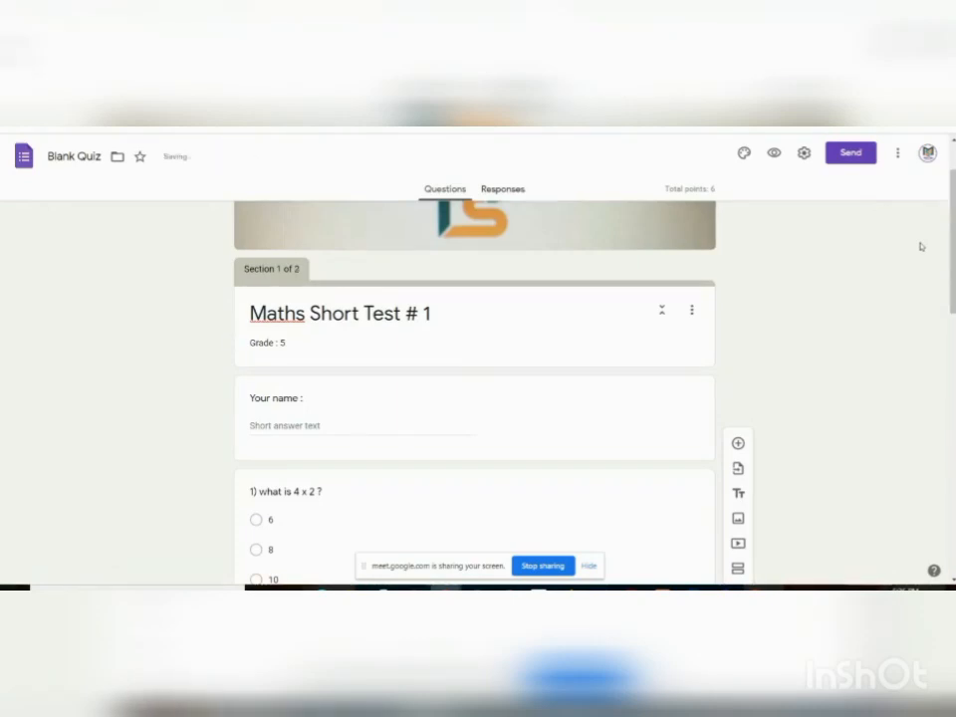
{"action": "key", "text": "ctrl+z"}
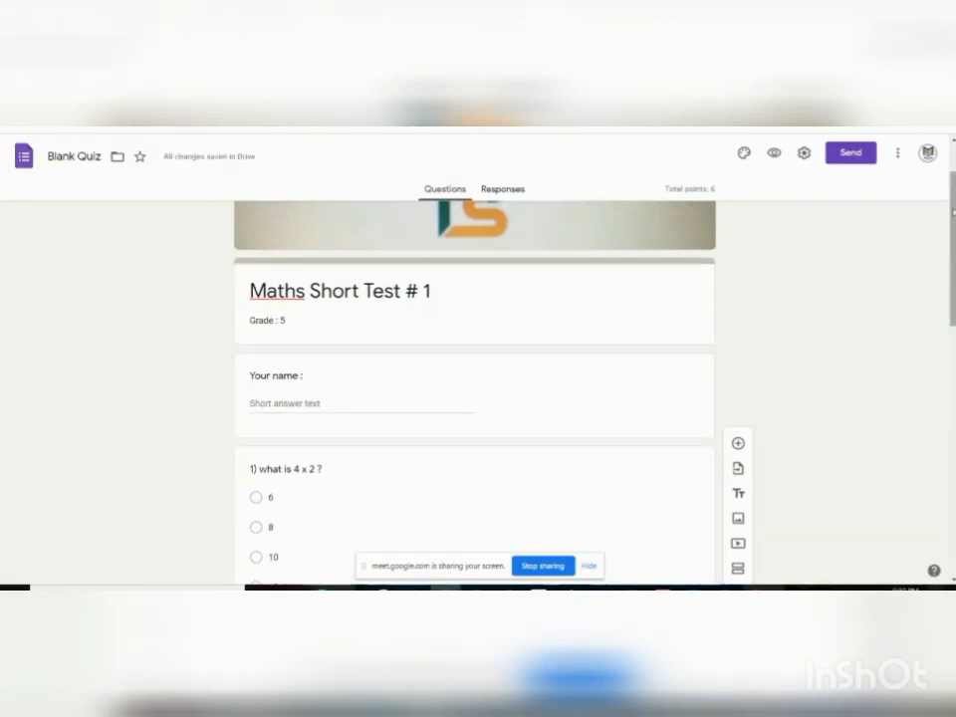
{"action": "left_click_drag", "start_coordinate": [953, 253], "coordinate": [954, 356]}
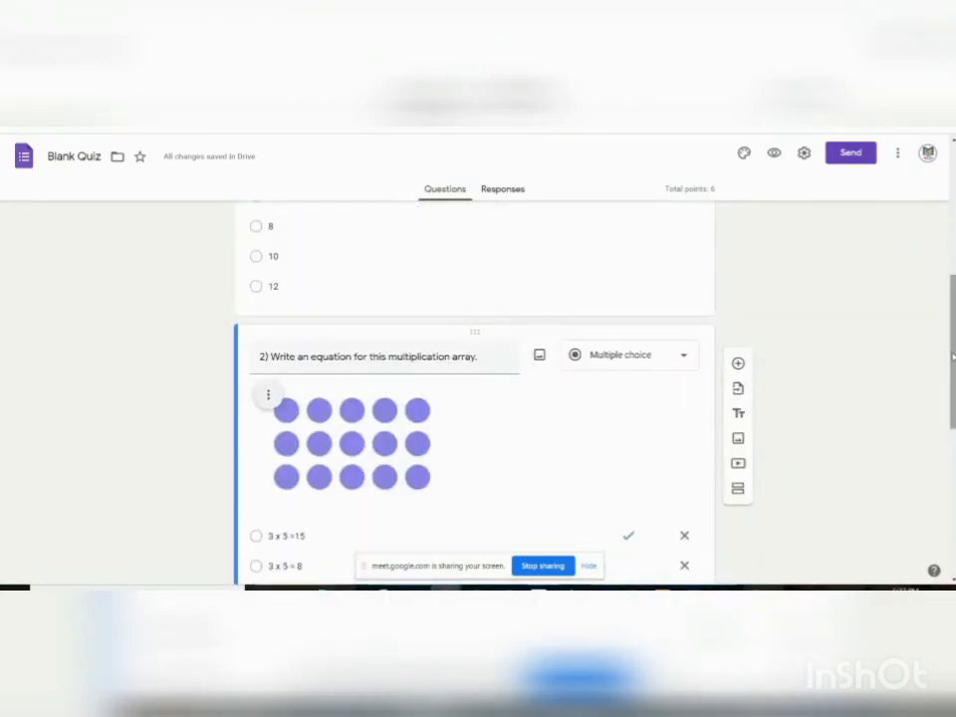
- Preview the undivided form and examine it from the header and name field through question 4 and the submit option
{"action": "left_click", "coordinate": [774, 155]}
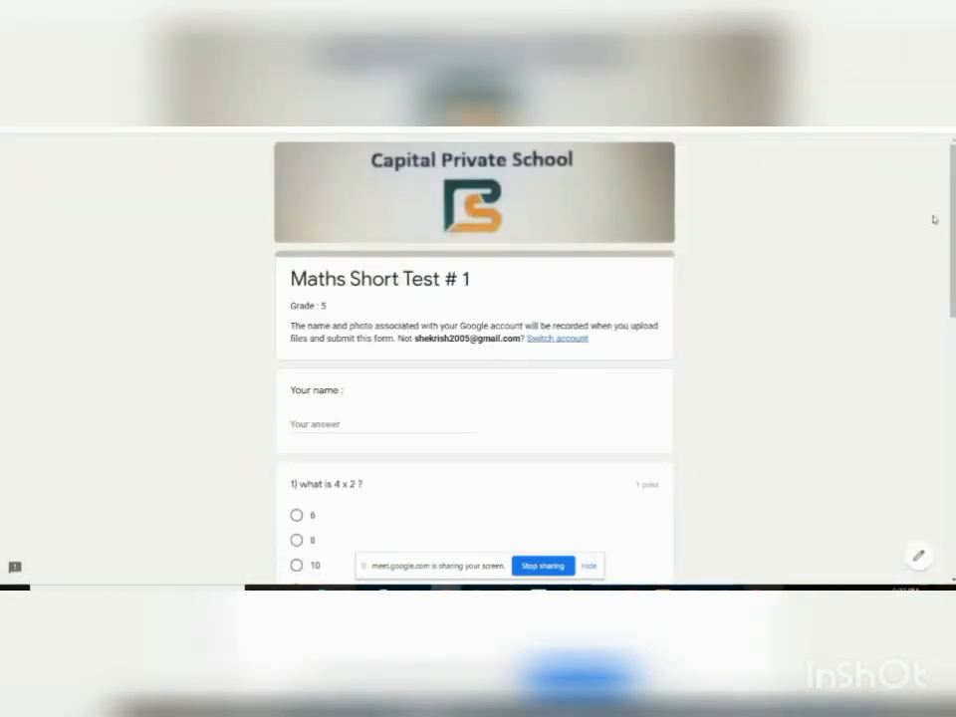
{"action": "scroll", "coordinate": [934, 218], "scroll_direction": "down", "scroll_amount": 1}
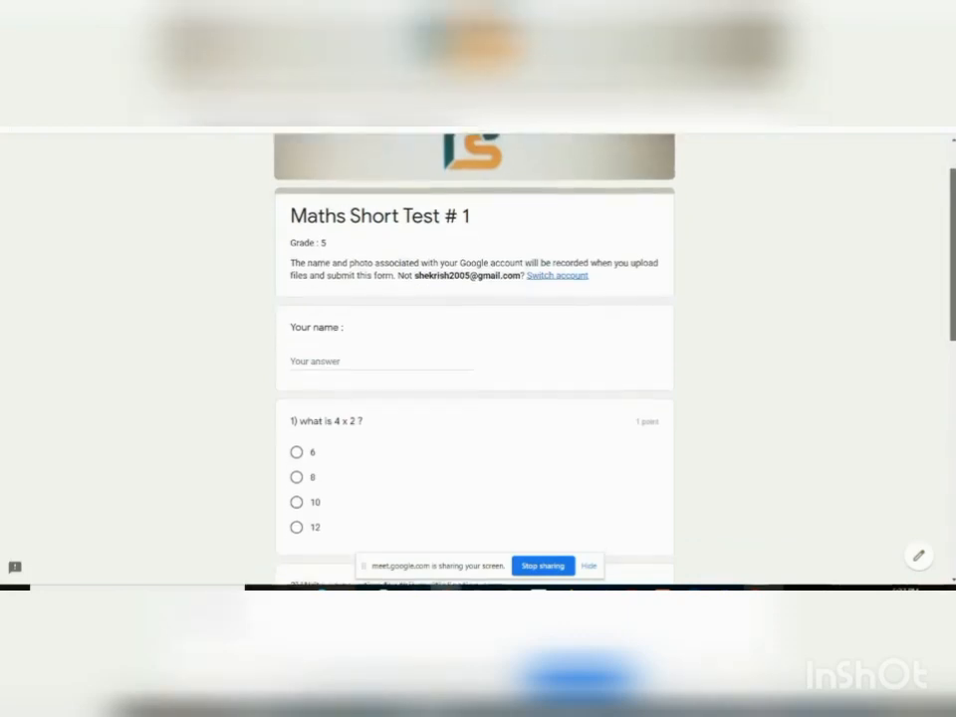
{"action": "scroll", "coordinate": [474, 359], "scroll_direction": "down", "scroll_amount": 4}
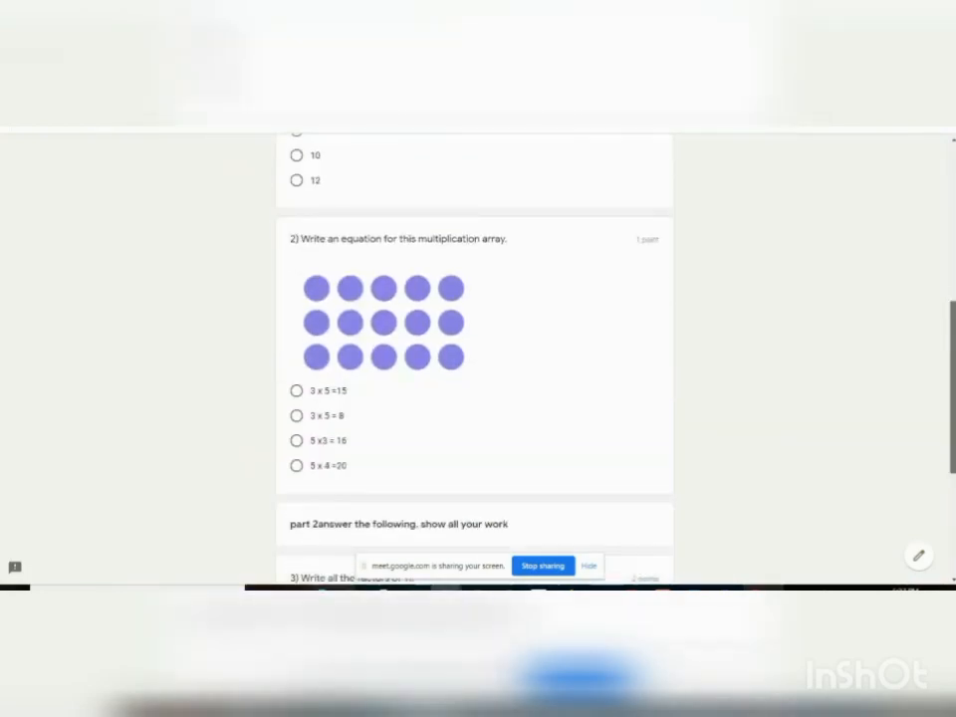
{"action": "scroll", "coordinate": [474, 359], "scroll_direction": "down", "scroll_amount": 3}
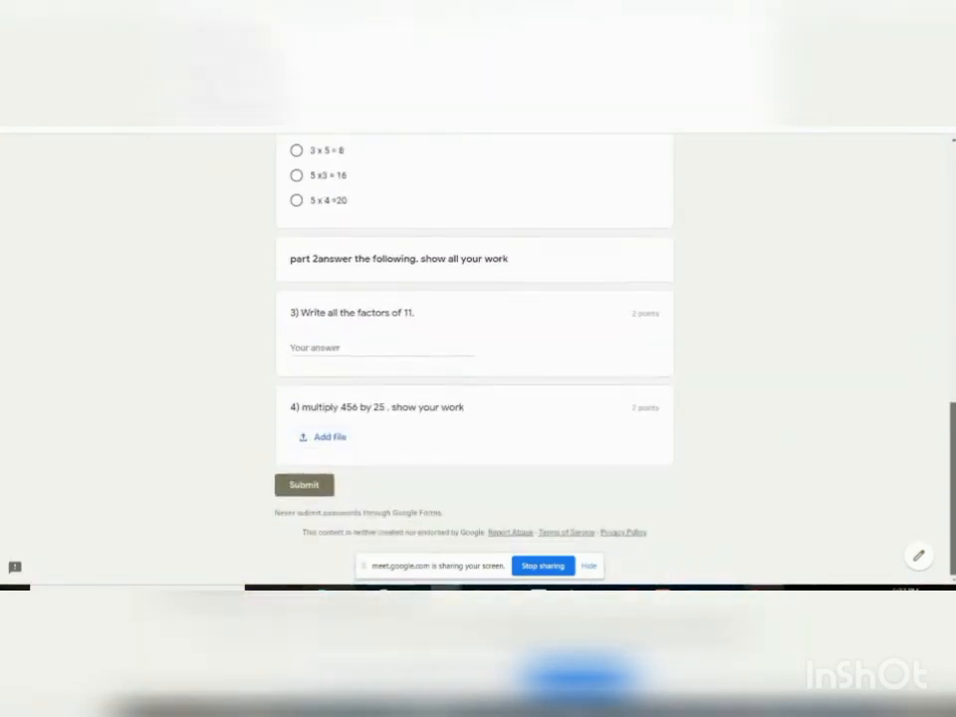
{"action": "scroll", "coordinate": [555, 403], "scroll_direction": "up", "scroll_amount": 1}
{"action": "scroll", "coordinate": [555, 403], "scroll_direction": "down", "scroll_amount": 1}
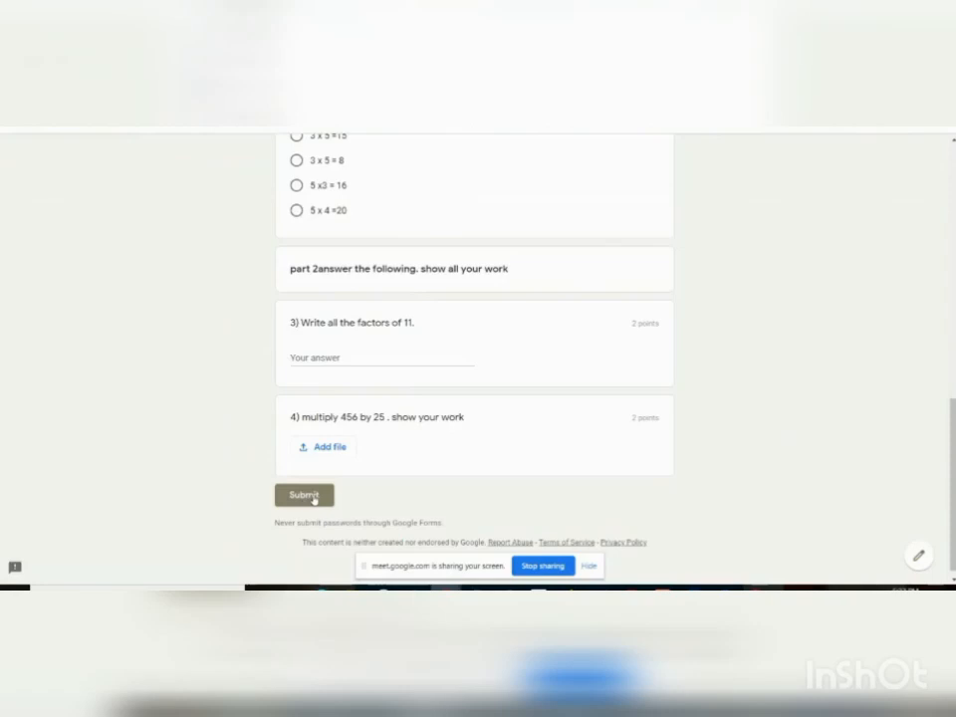
{"action": "scroll", "coordinate": [931, 310], "scroll_direction": "up", "scroll_amount": 15}
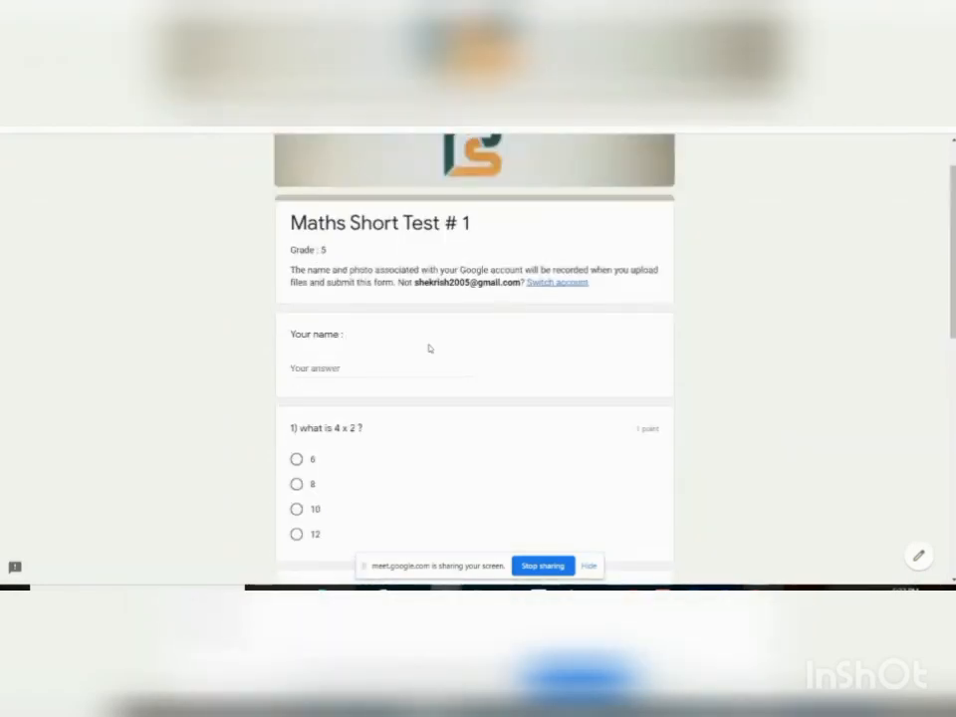
{"action": "left_click", "coordinate": [401, 362]}
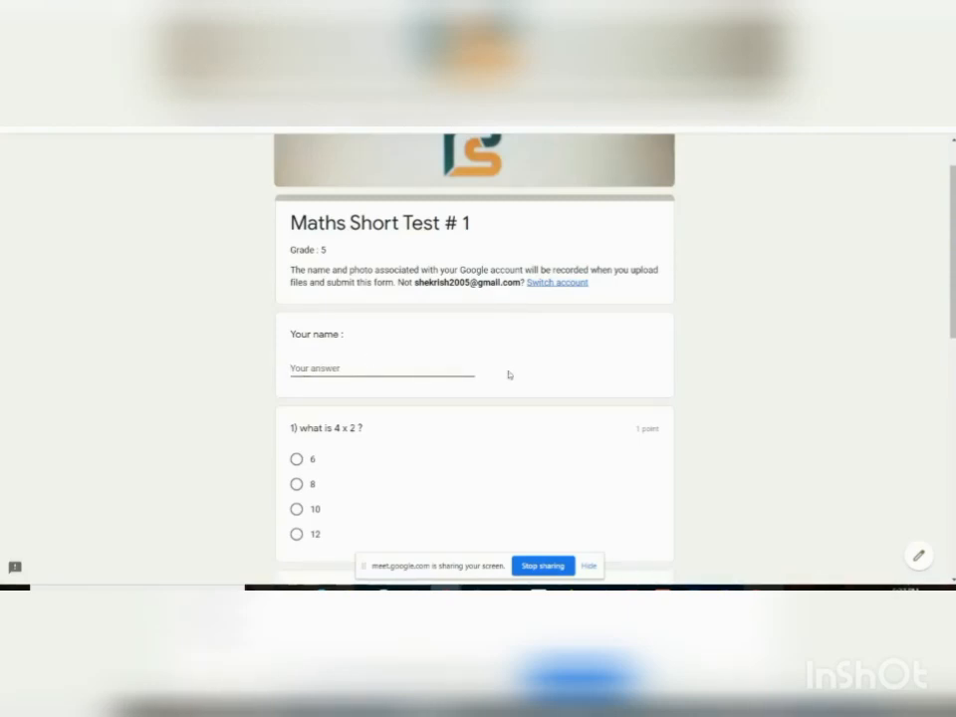
{"action": "left_click", "coordinate": [564, 377]}
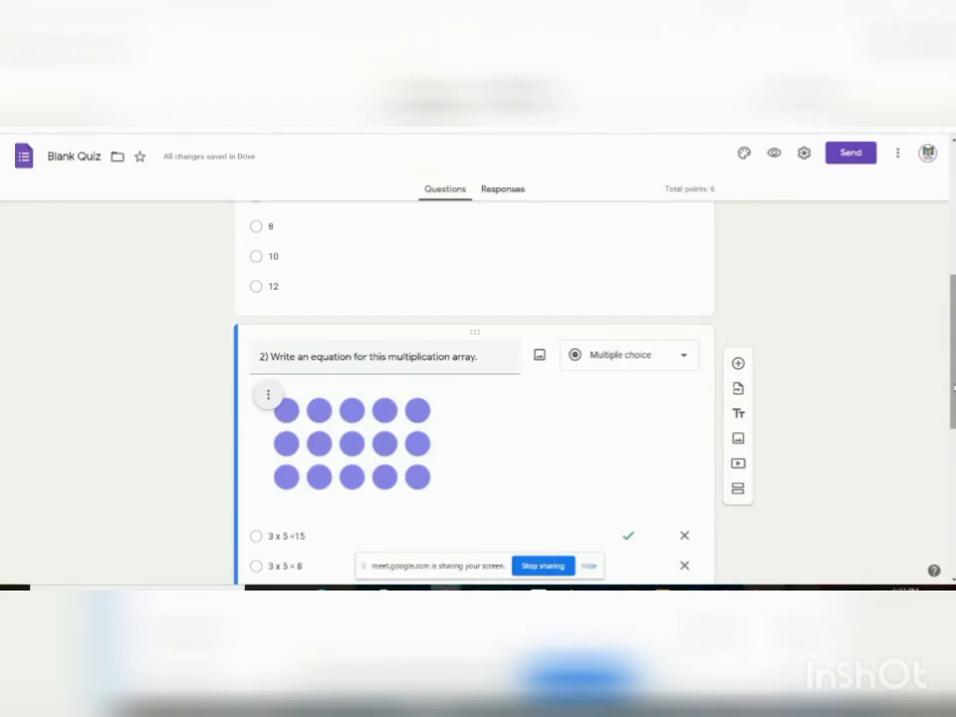
- Make the "Your name" question required and check its required mark in the form preview
{"action": "scroll", "coordinate": [945, 359], "scroll_direction": "up", "scroll_amount": 2}
{"action": "scroll", "coordinate": [924, 286], "scroll_direction": "up", "scroll_amount": 3}
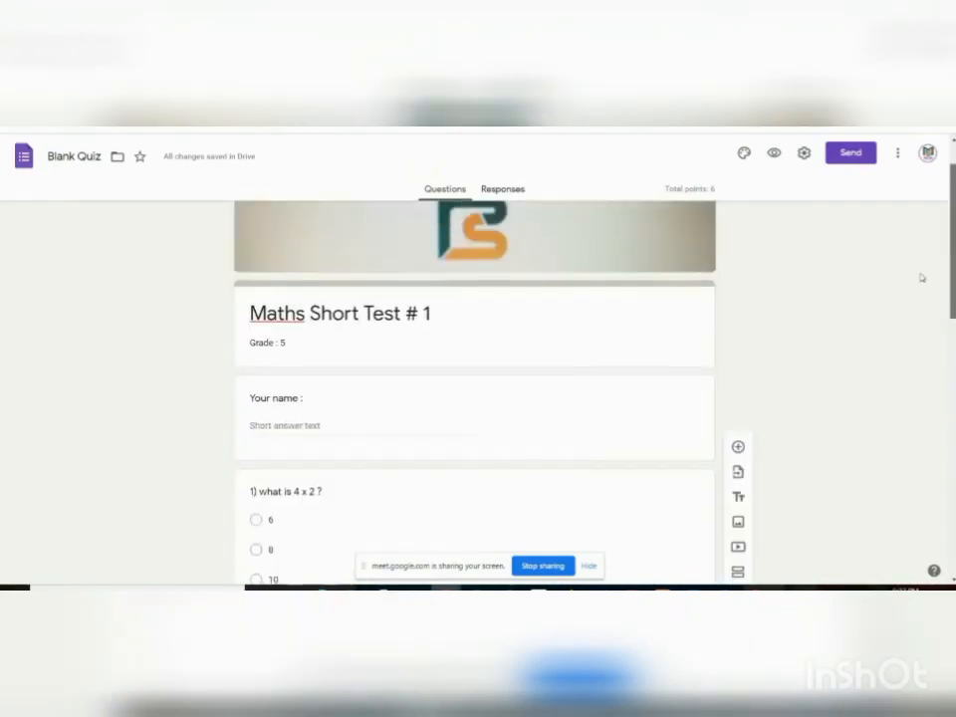
{"action": "left_click", "coordinate": [423, 426]}
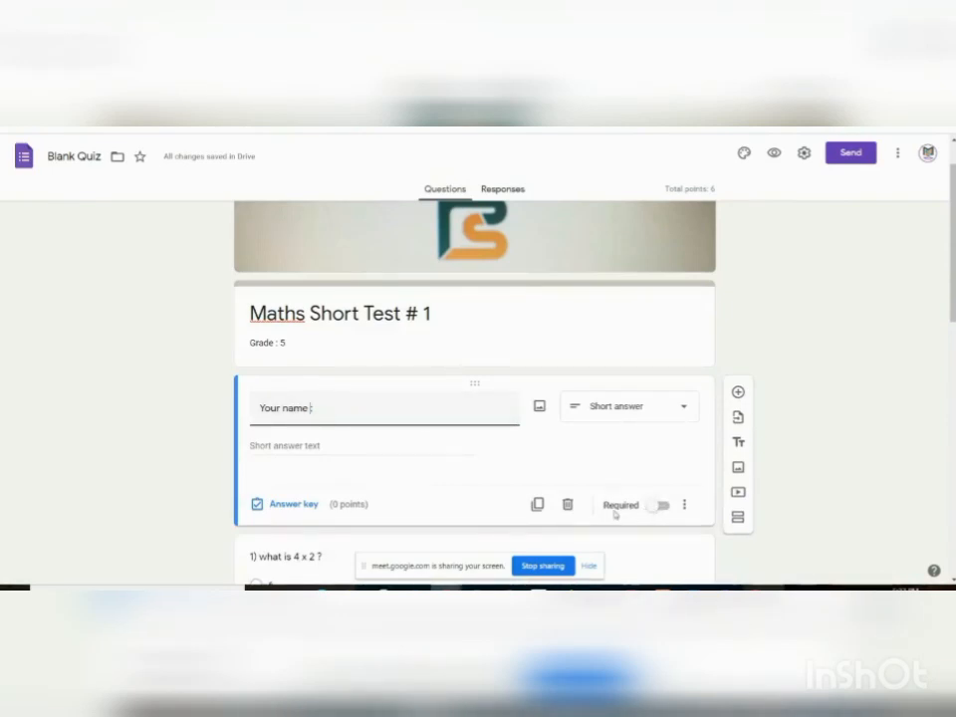
{"action": "left_click", "coordinate": [666, 507]}
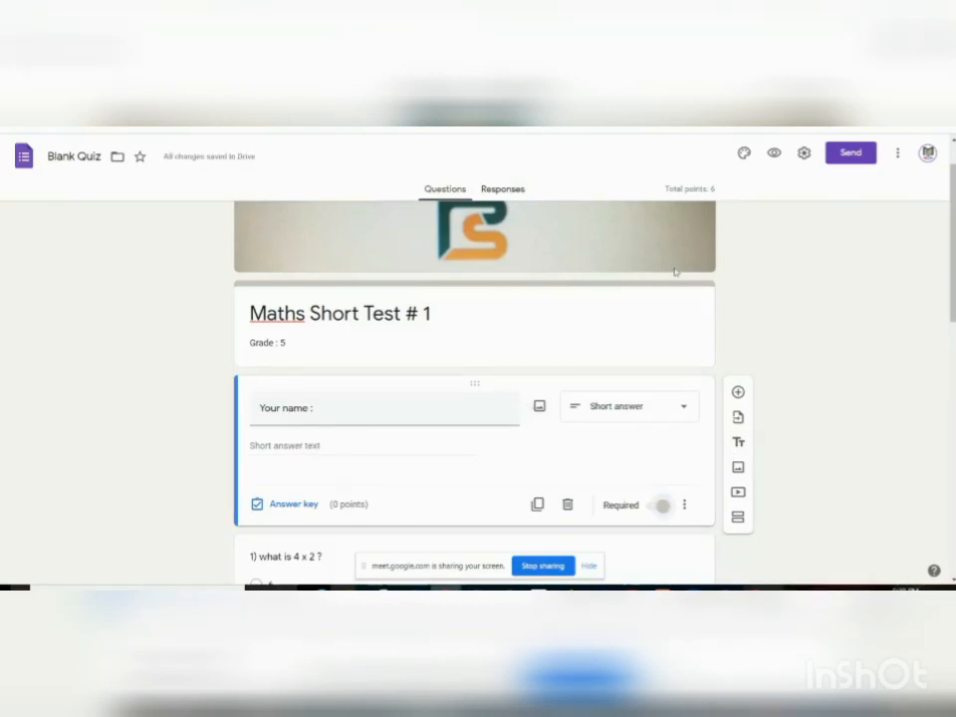
{"action": "left_click", "coordinate": [774, 152]}
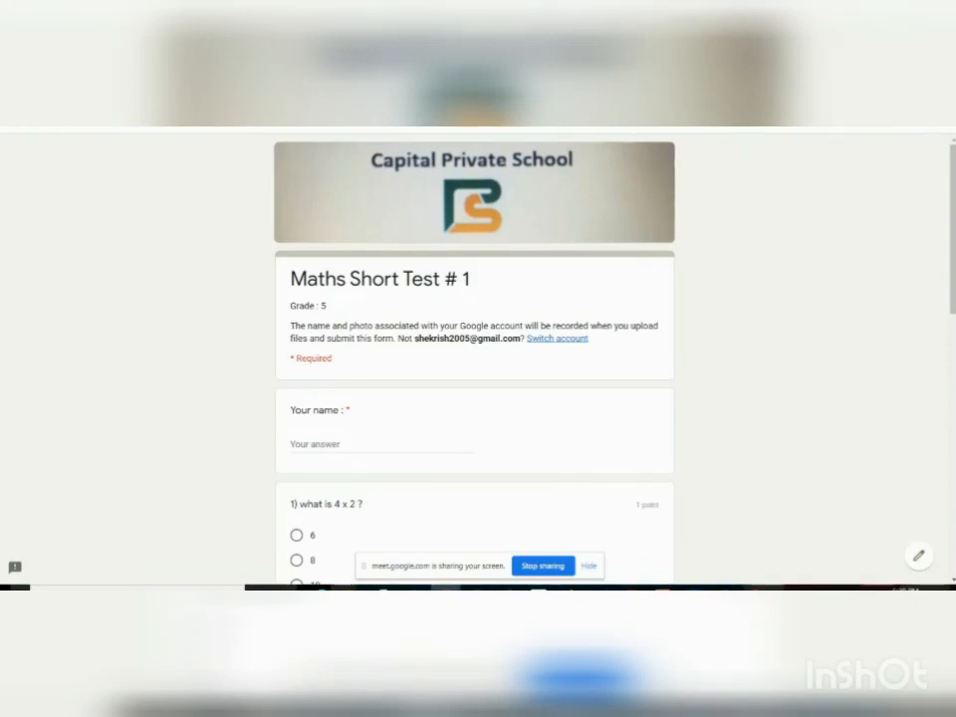
{"action": "left_click", "coordinate": [598, 79]}
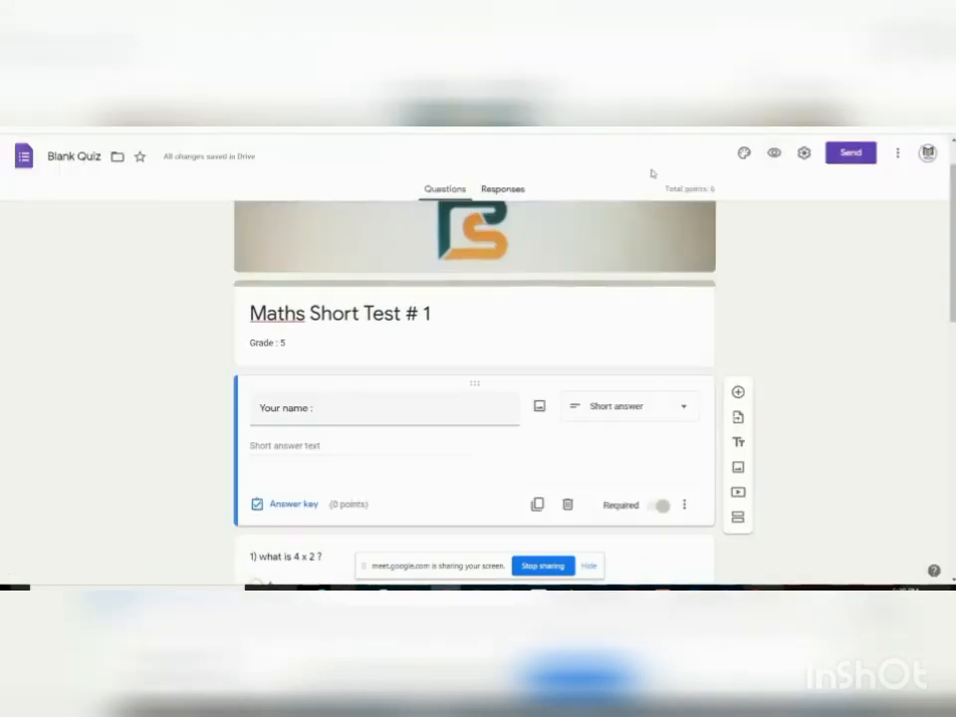
- Open the form settings and limit respondents to 1 response
{"action": "left_click", "coordinate": [805, 162]}
{"action": "left_click", "coordinate": [805, 162]}
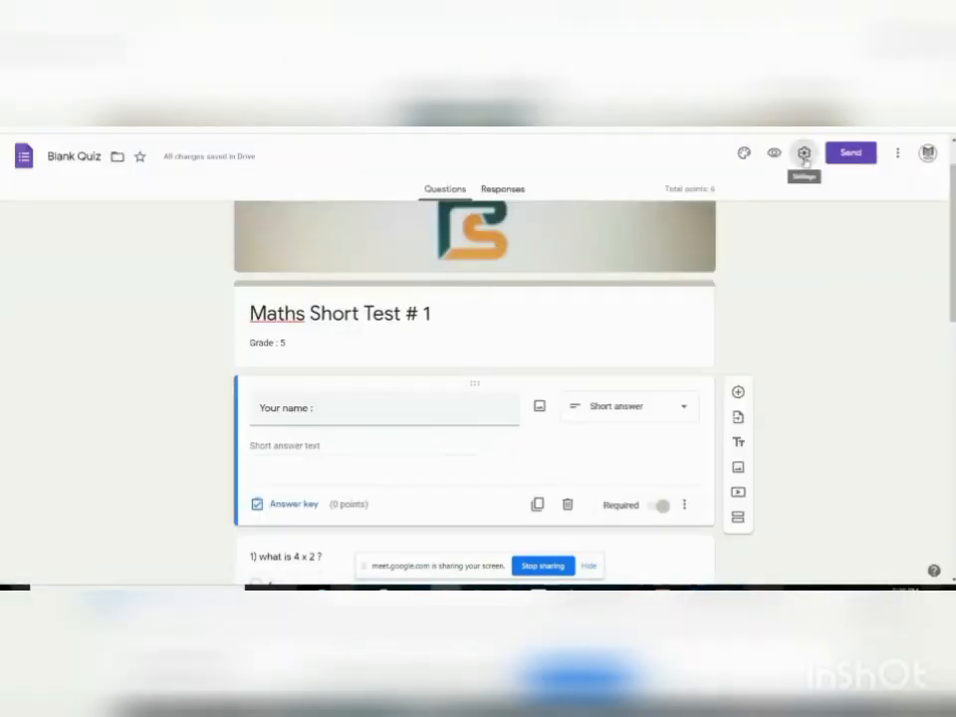
{"action": "left_click", "coordinate": [805, 155]}
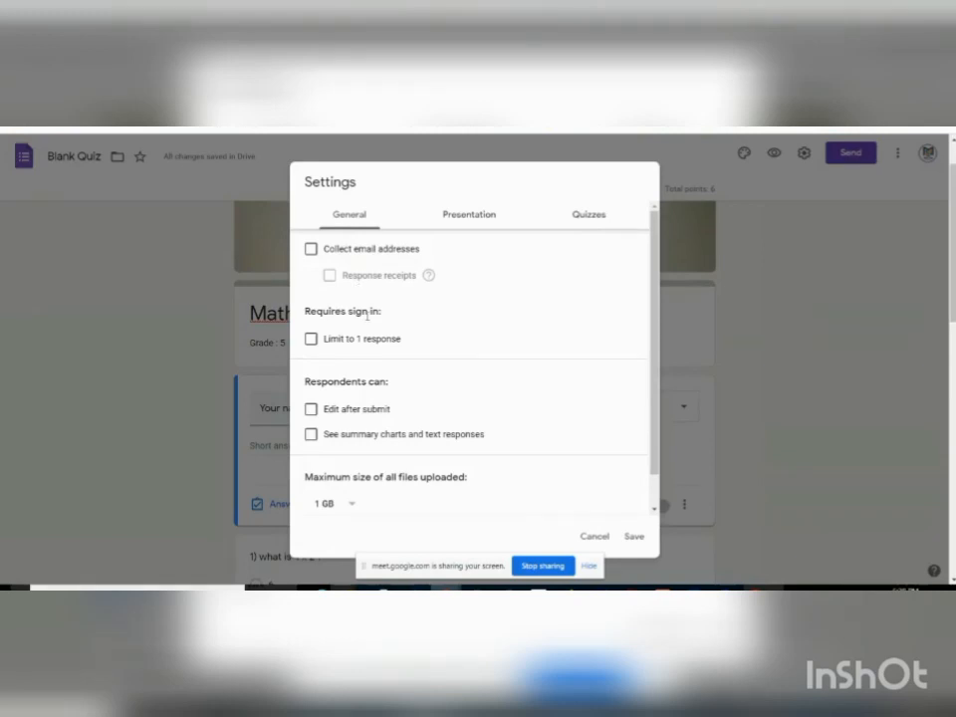
{"action": "left_click", "coordinate": [312, 340]}
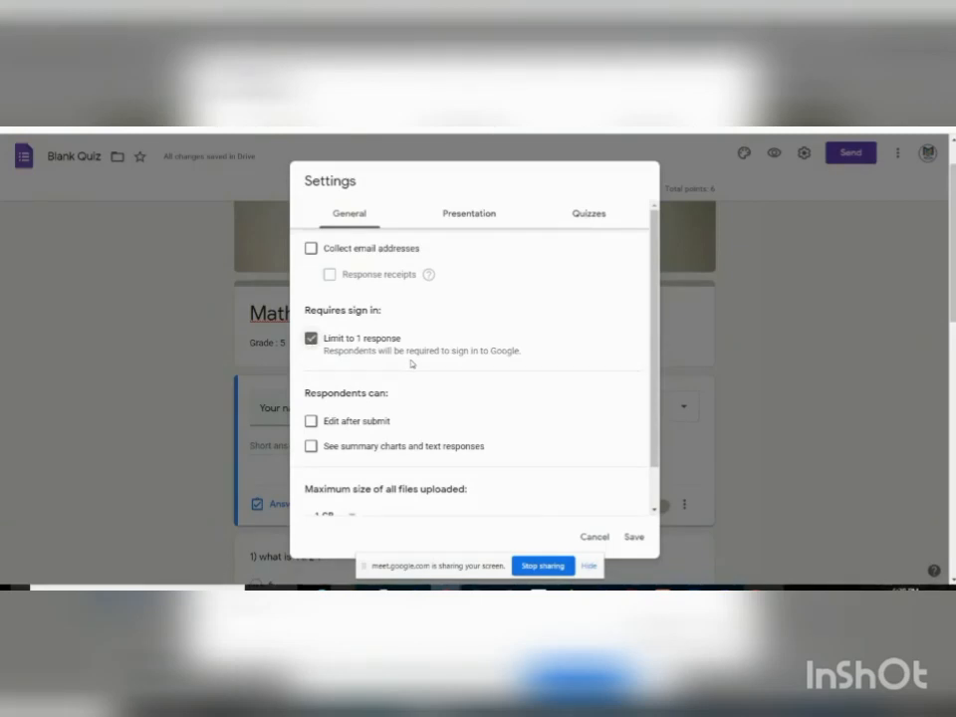
- Check the presentation options, set quiz grades to release later, after manual review, and save the form settings
{"action": "left_click", "coordinate": [465, 213]}
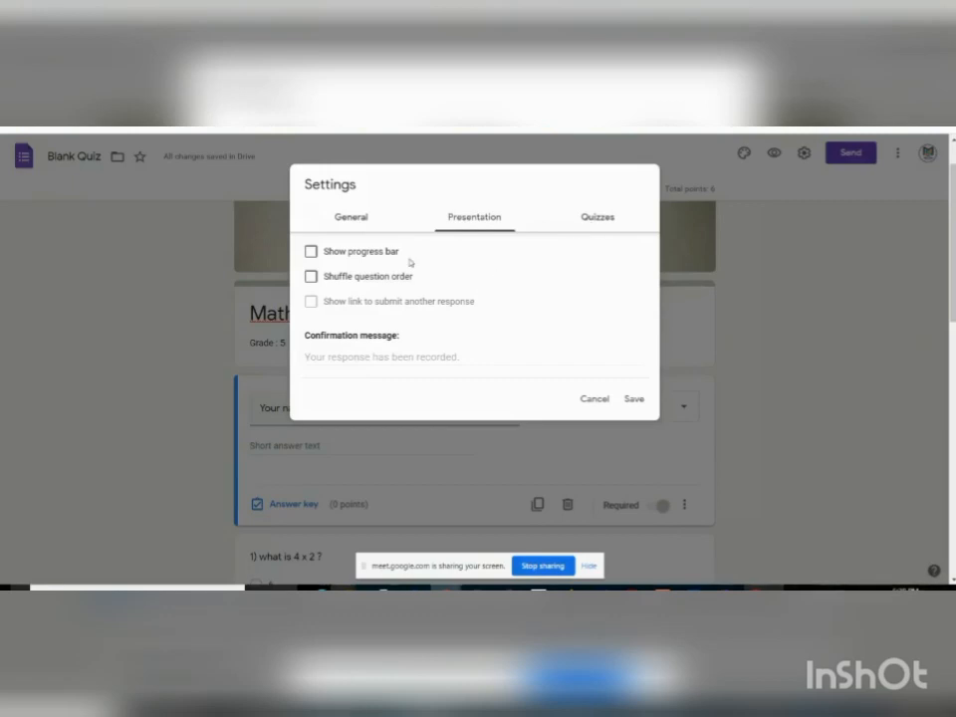
{"action": "left_click", "coordinate": [599, 217]}
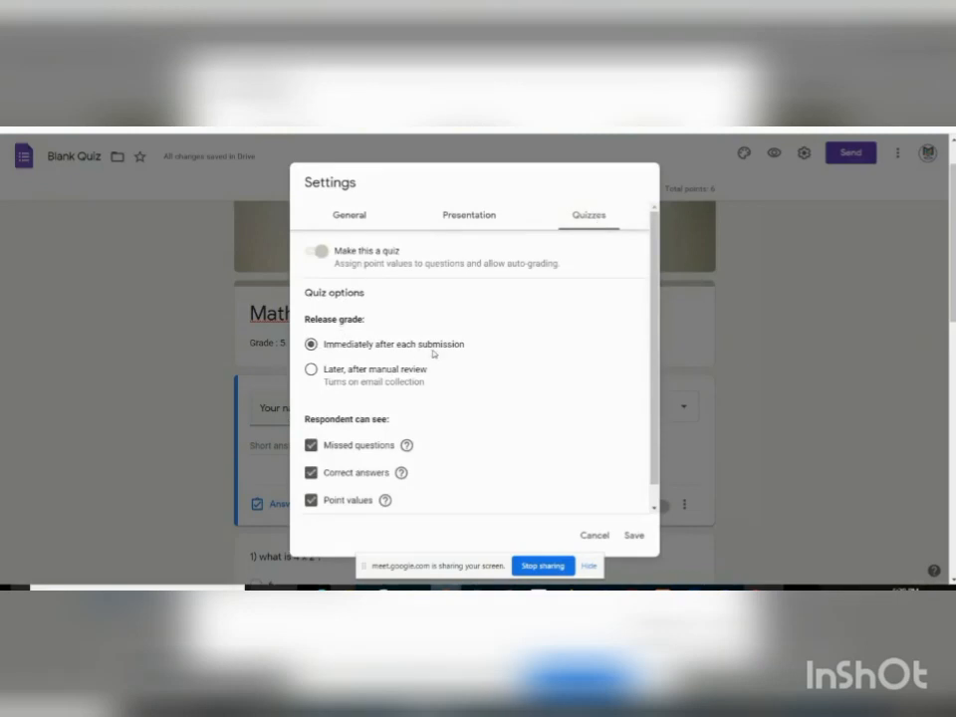
{"action": "left_click", "coordinate": [312, 370]}
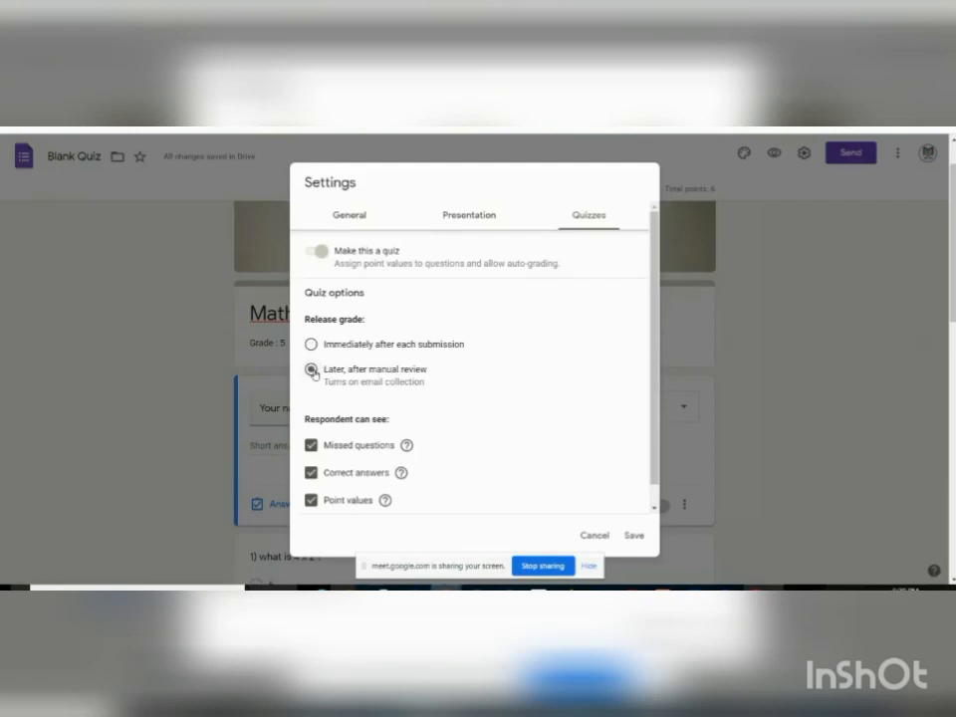
{"action": "left_click", "coordinate": [635, 537]}
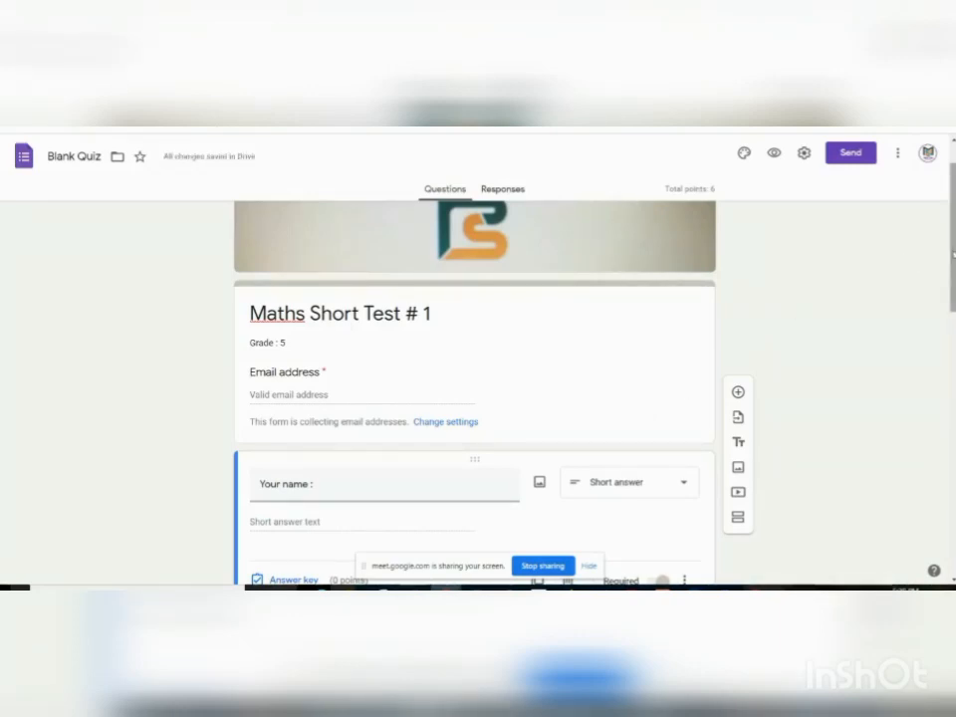
- Review the whole form from the email address field through question 4, and return to the Google Meet presentation page
{"action": "scroll", "coordinate": [949, 246], "scroll_direction": "down", "scroll_amount": 3}
{"action": "scroll", "coordinate": [475, 389], "scroll_direction": "down", "scroll_amount": 10}
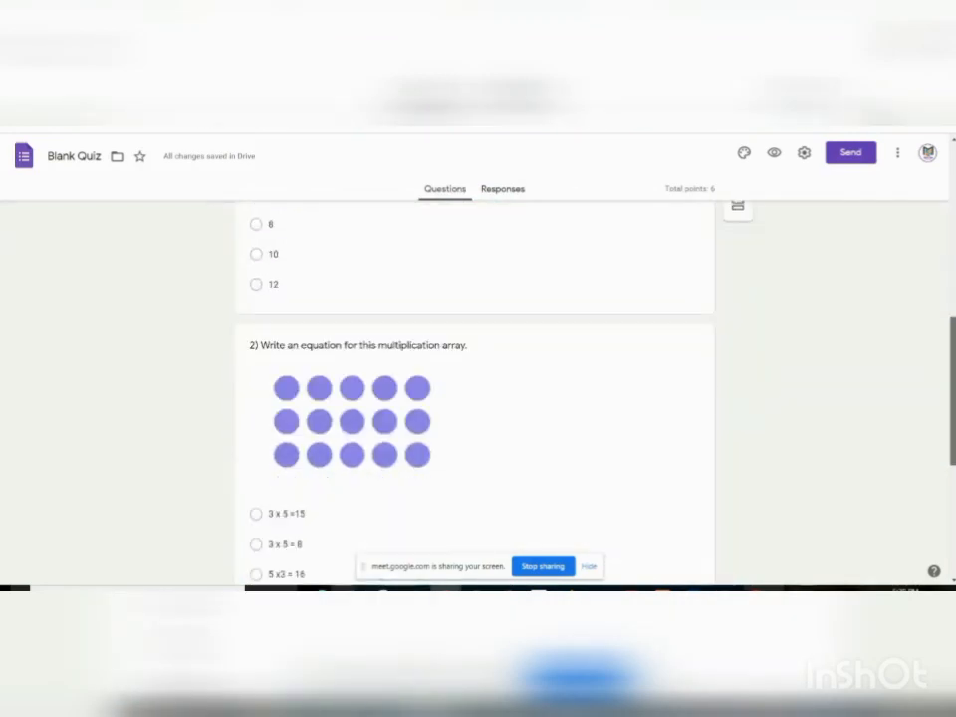
{"action": "scroll", "coordinate": [474, 389], "scroll_direction": "down", "scroll_amount": 2}
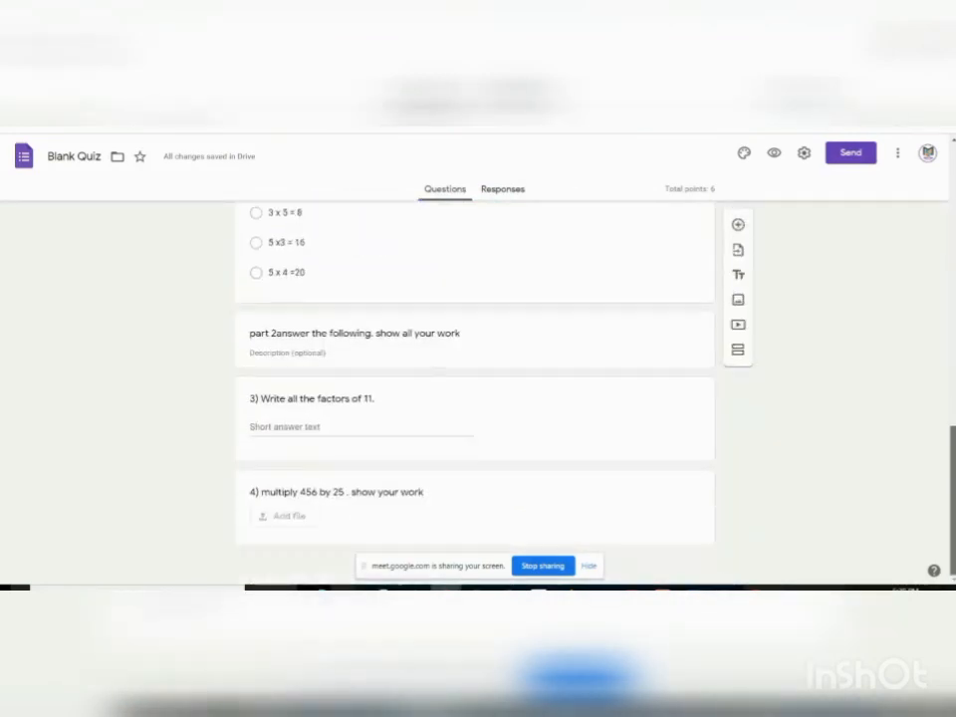
{"action": "scroll", "coordinate": [950, 530], "scroll_direction": "up", "scroll_amount": 15}
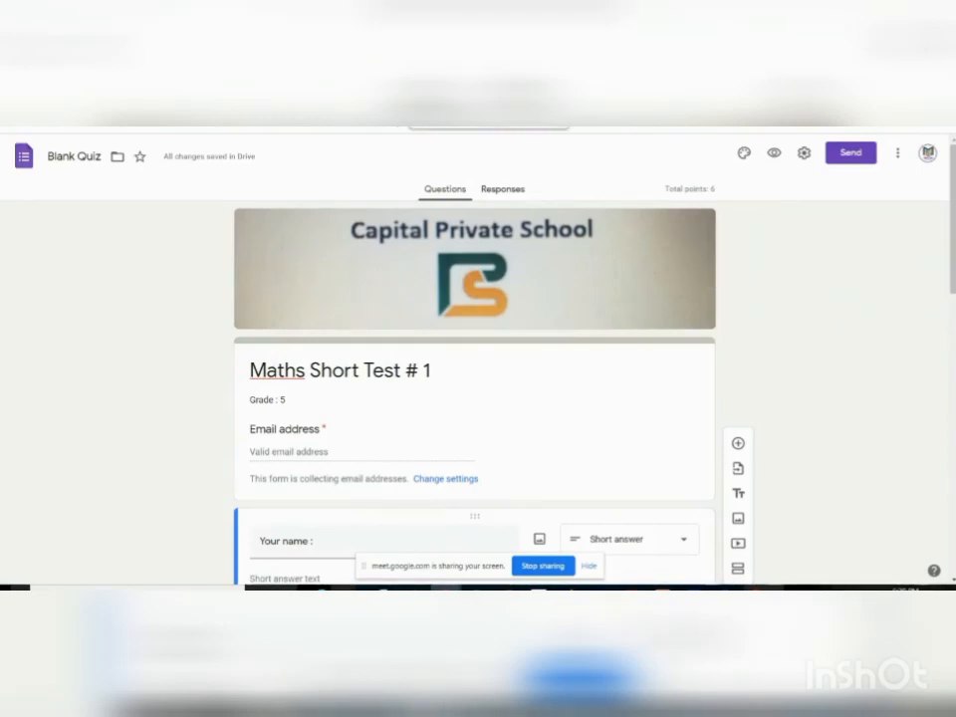
{"action": "left_click", "coordinate": [747, 104]}
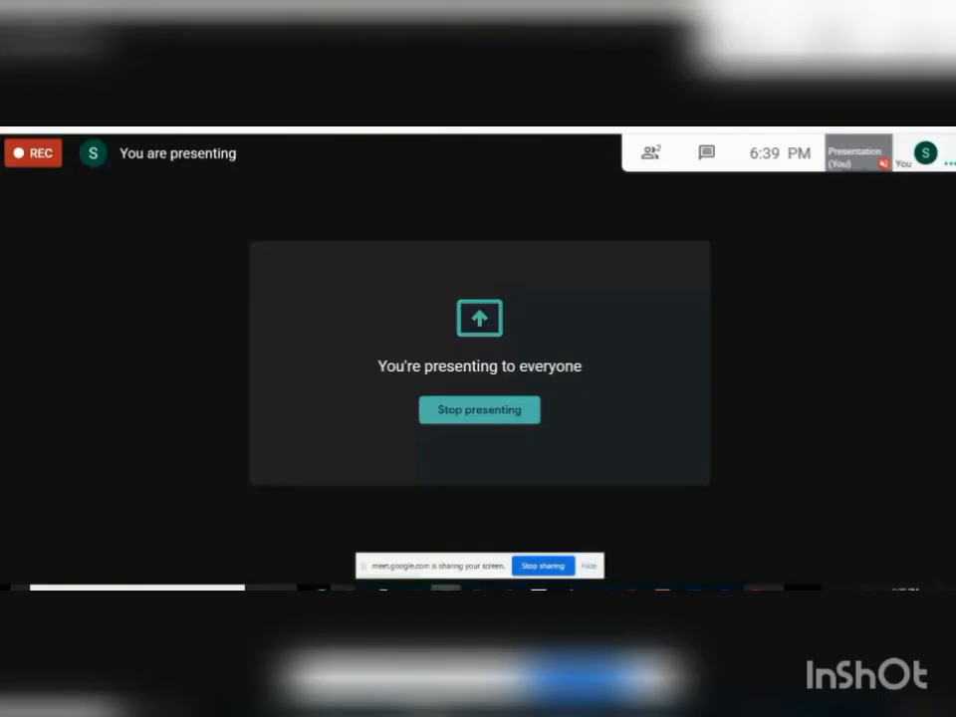